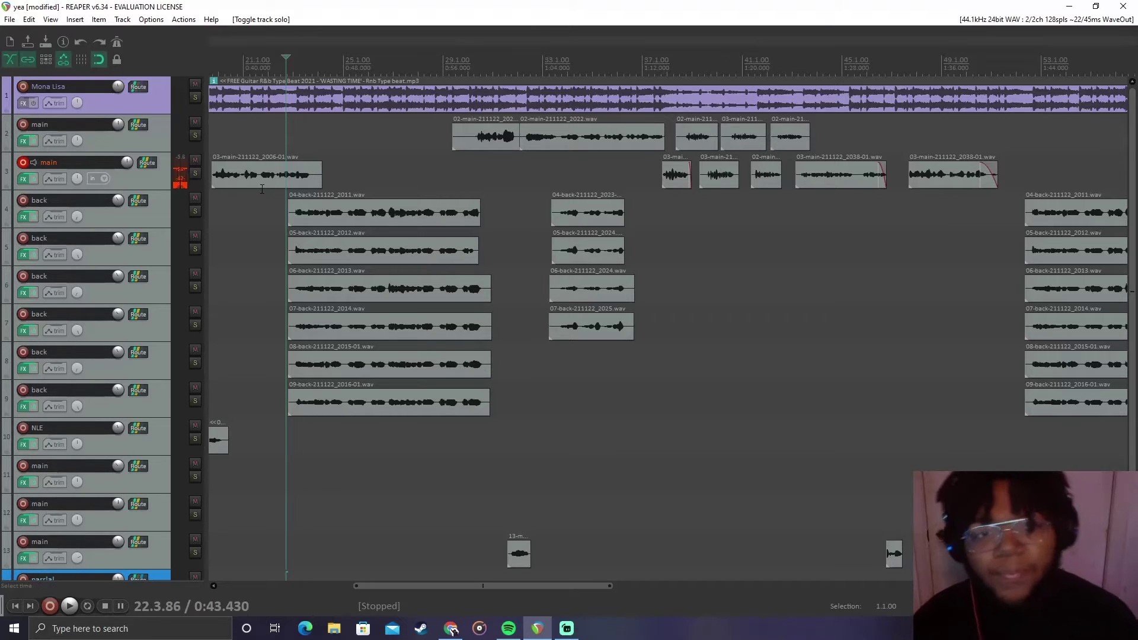
Play back the full mix from about 0:43, and stop playback
key("space")
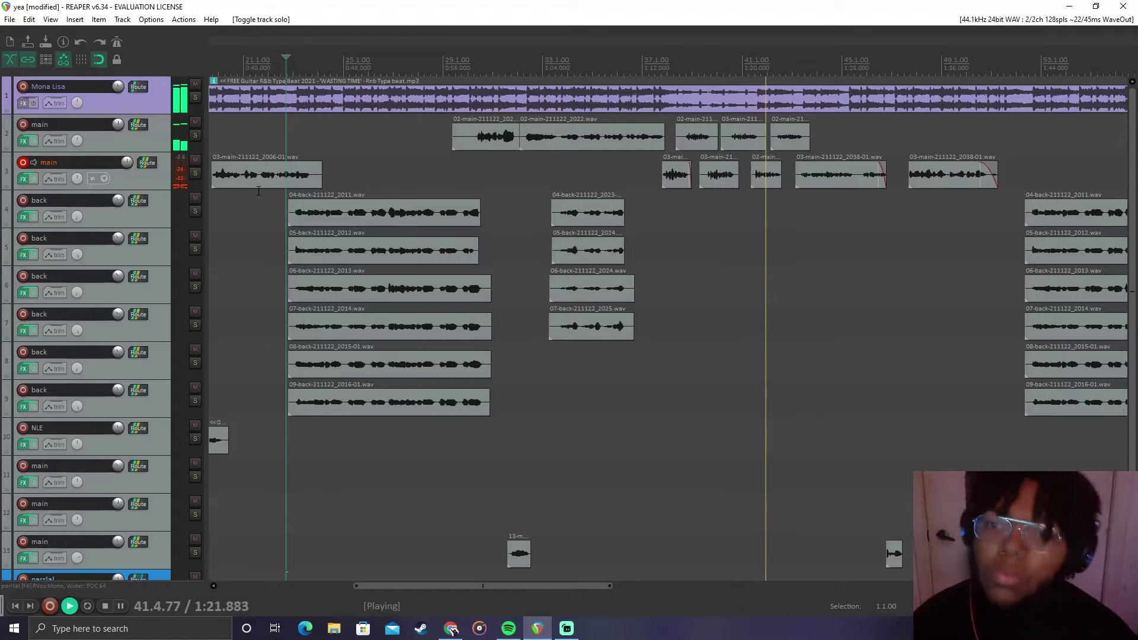
key("space")
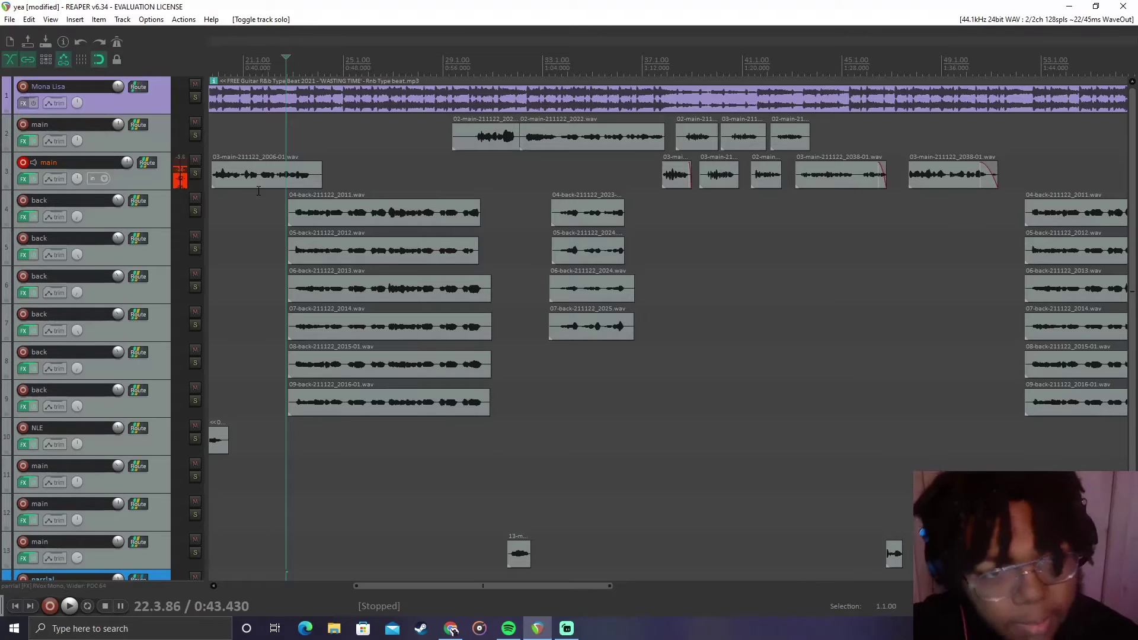
Open the mixer and examine the Fresh Air settings on the first main vocal track, closing the plug-in when done
key("ctrl+m")
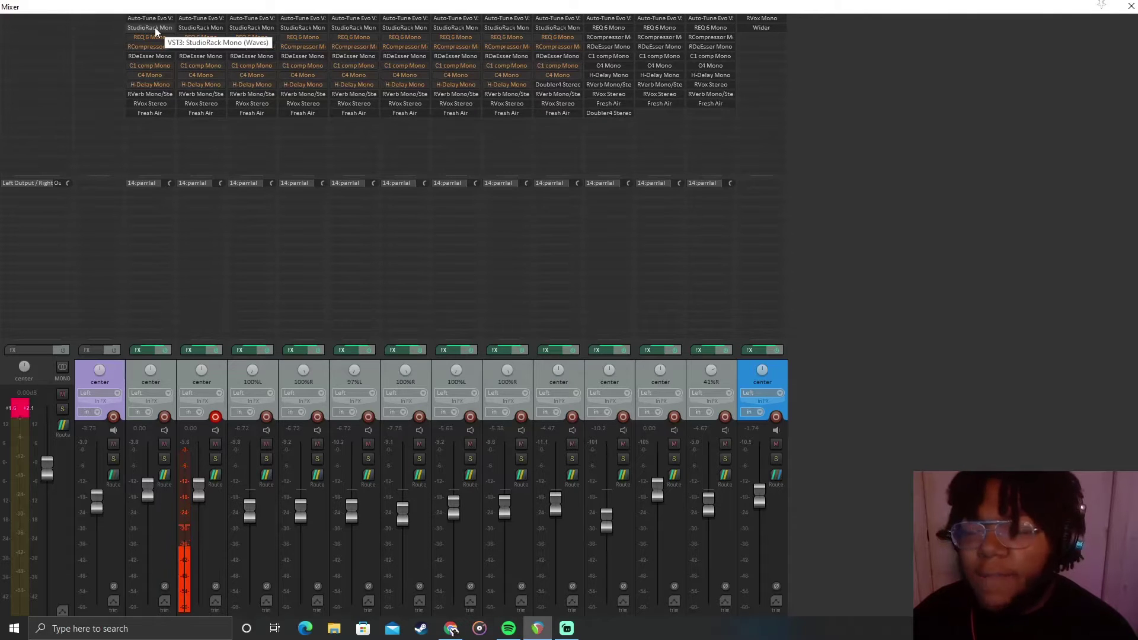
left_click(137, 111)
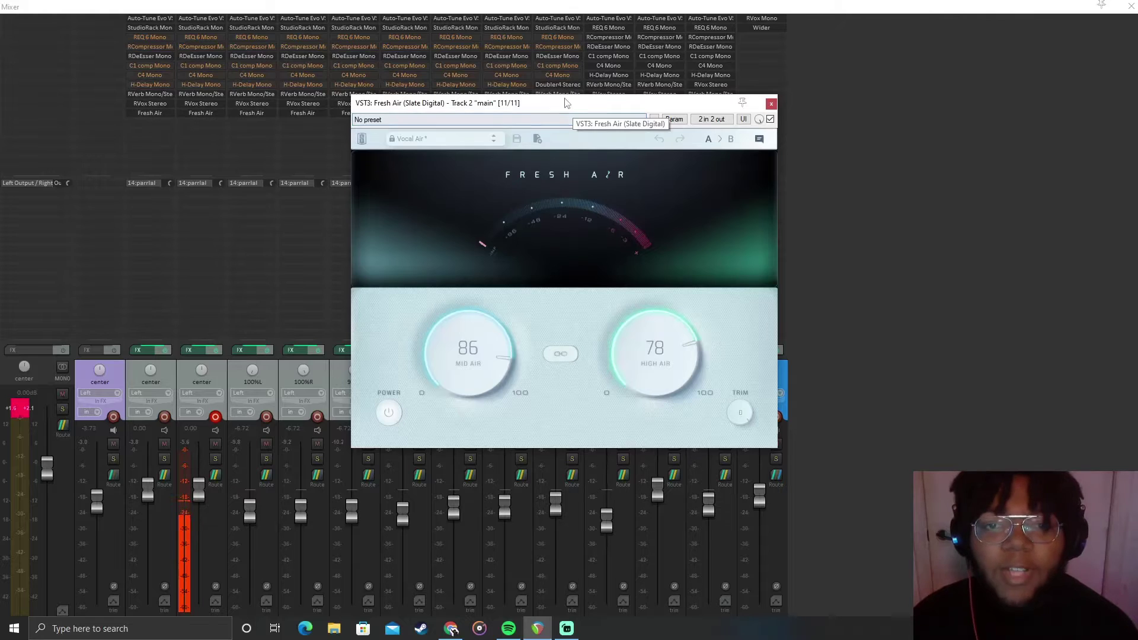
left_click_drag(565, 104, 498, 137)
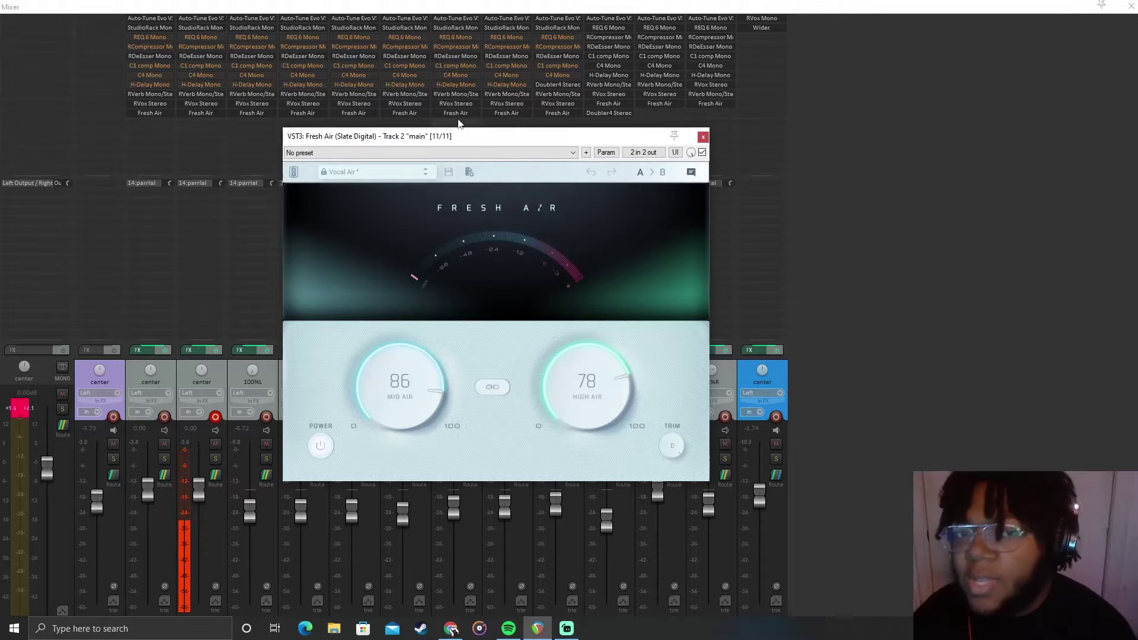
left_click_drag(462, 135, 309, 131)
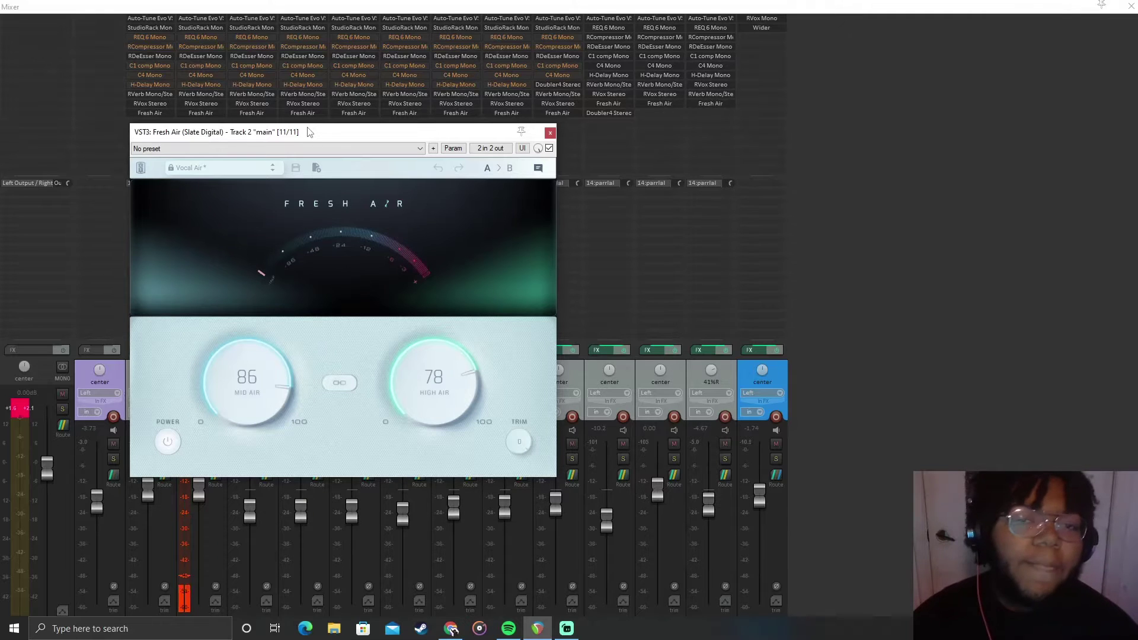
left_click(550, 134)
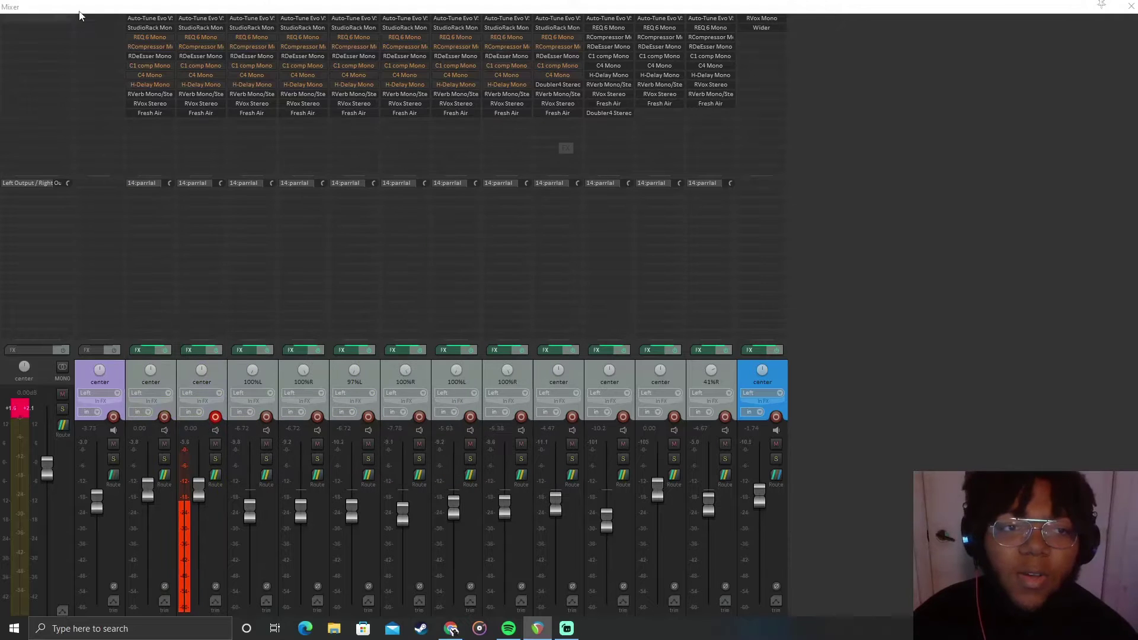
Check the Auto-Tune Evo settings on the first main vocal track, and close the plug-in and the mixer
left_click(138, 19)
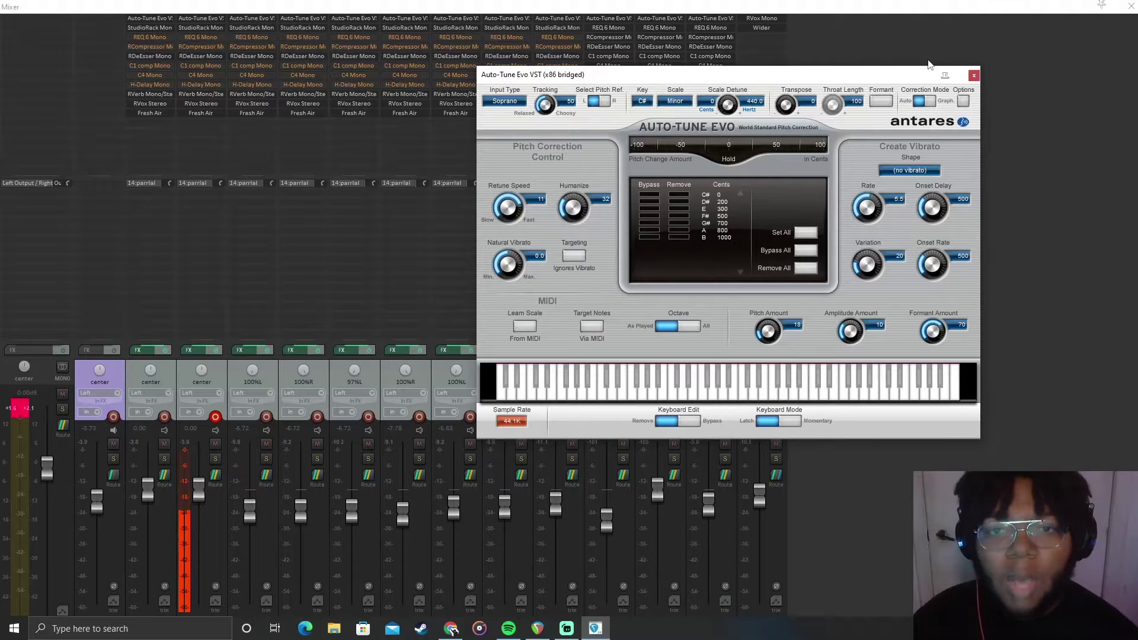
left_click(973, 76)
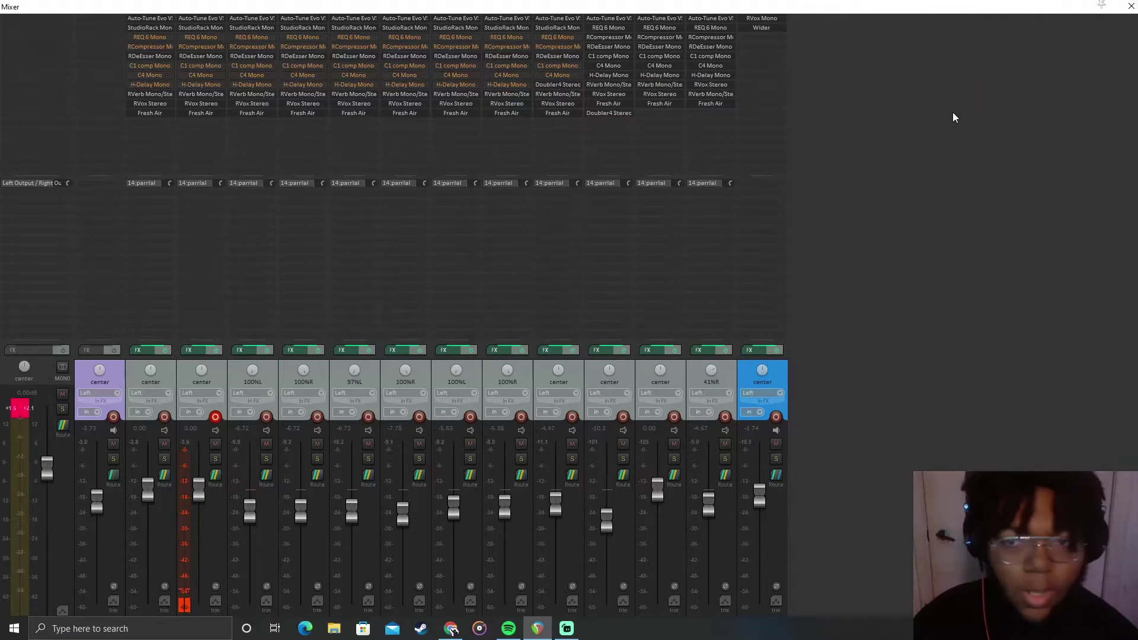
key("ctrl+m")
Solo the two main vocal tracks, tracks 2 and 3
left_click(194, 136)
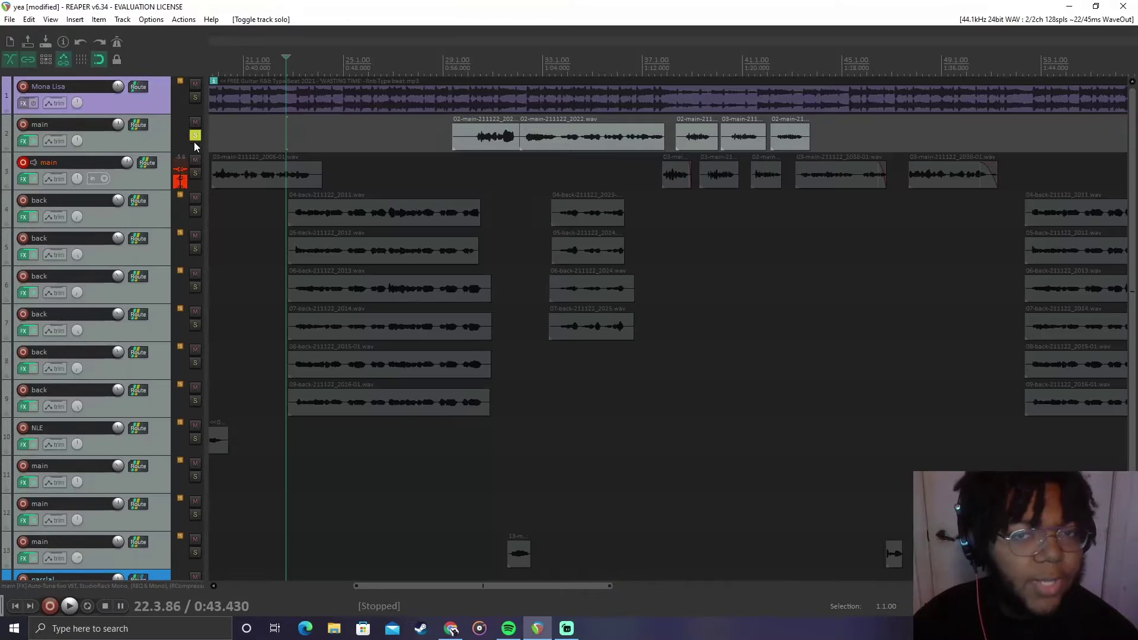
left_click(195, 173)
scroll(737, 48, "down", 3)
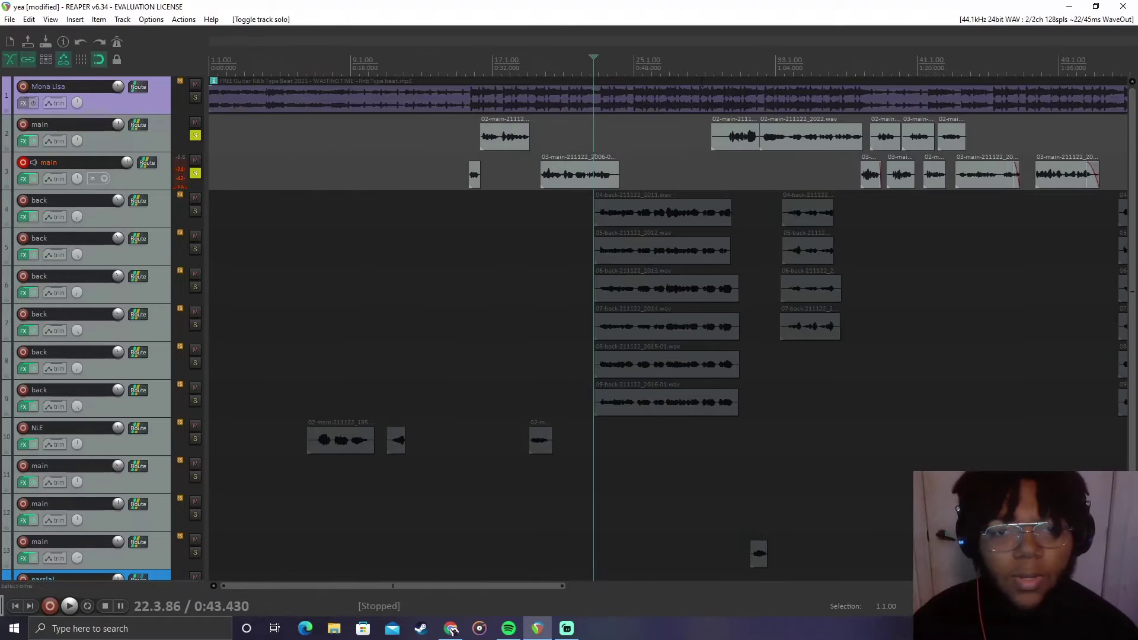
Place the edit cursor at about 2:42, where the third group of backing vocals begins
left_click(860, 81)
scroll(860, 81, "down", 3)
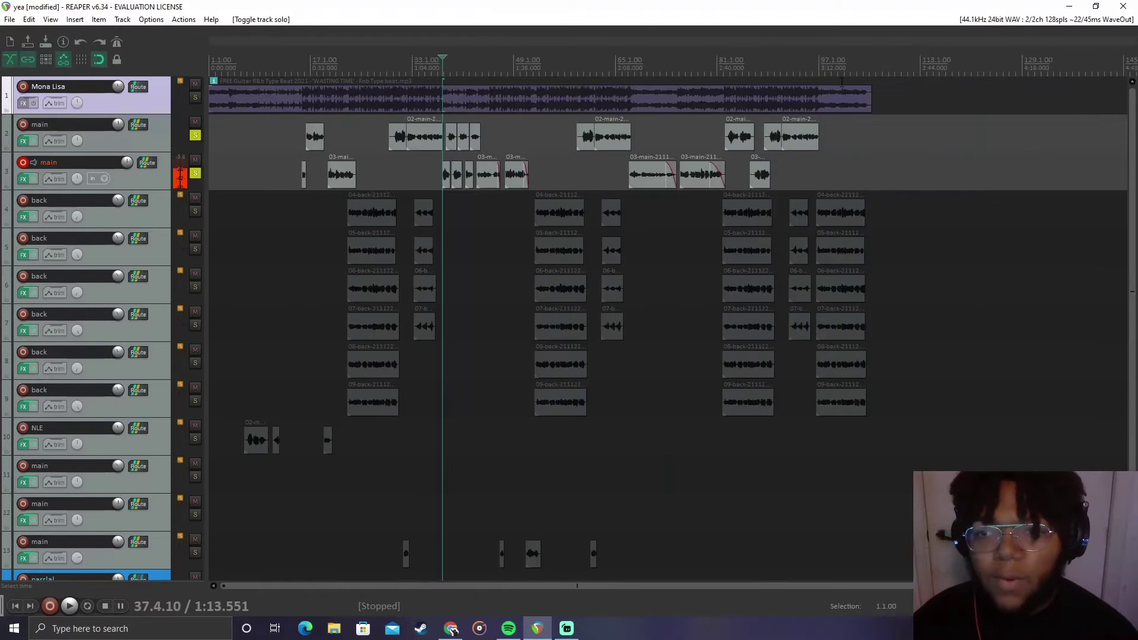
scroll(10, 323, "down", 2)
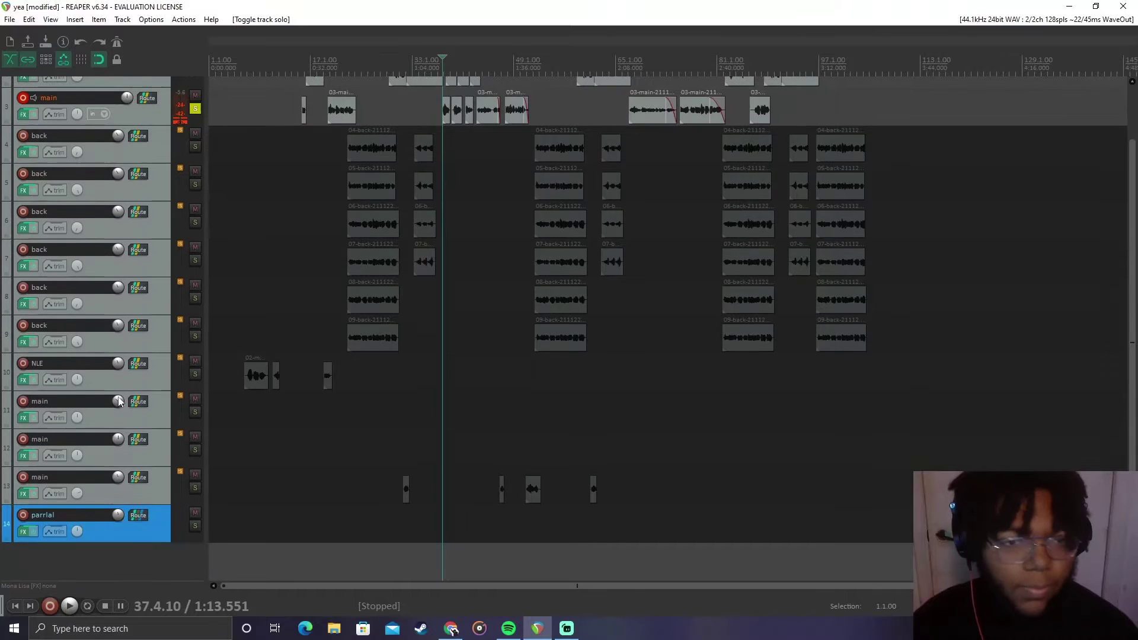
scroll(657, 168, "up", 2)
scroll(657, 168, "down", 2)
scroll(199, 266, "up", 2)
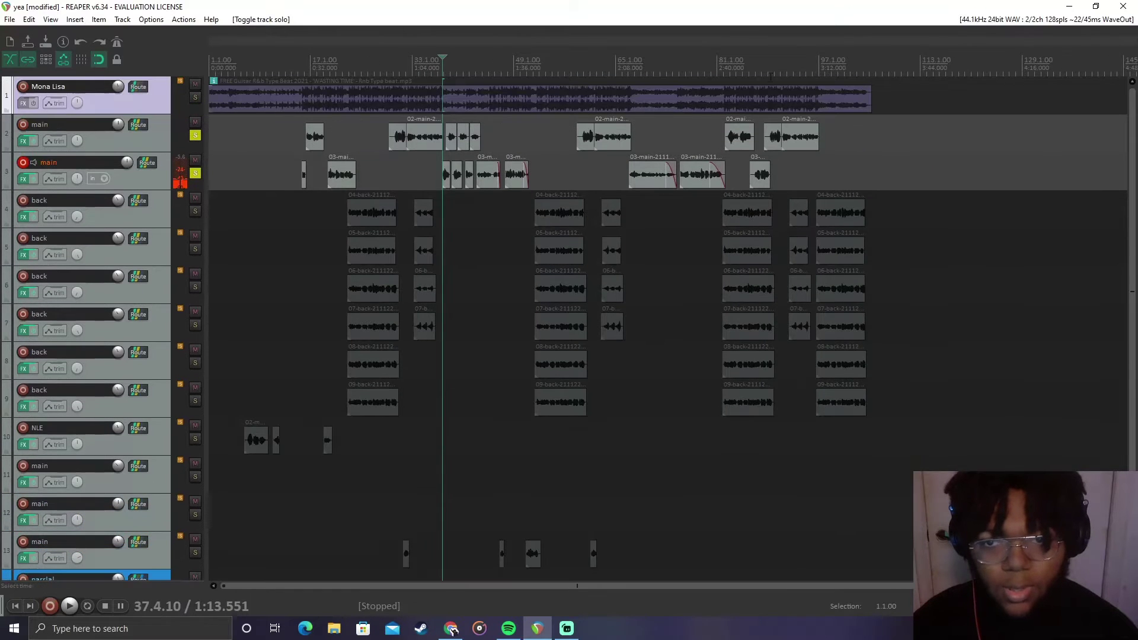
left_click(723, 71)
scroll(724, 71, "up", 2)
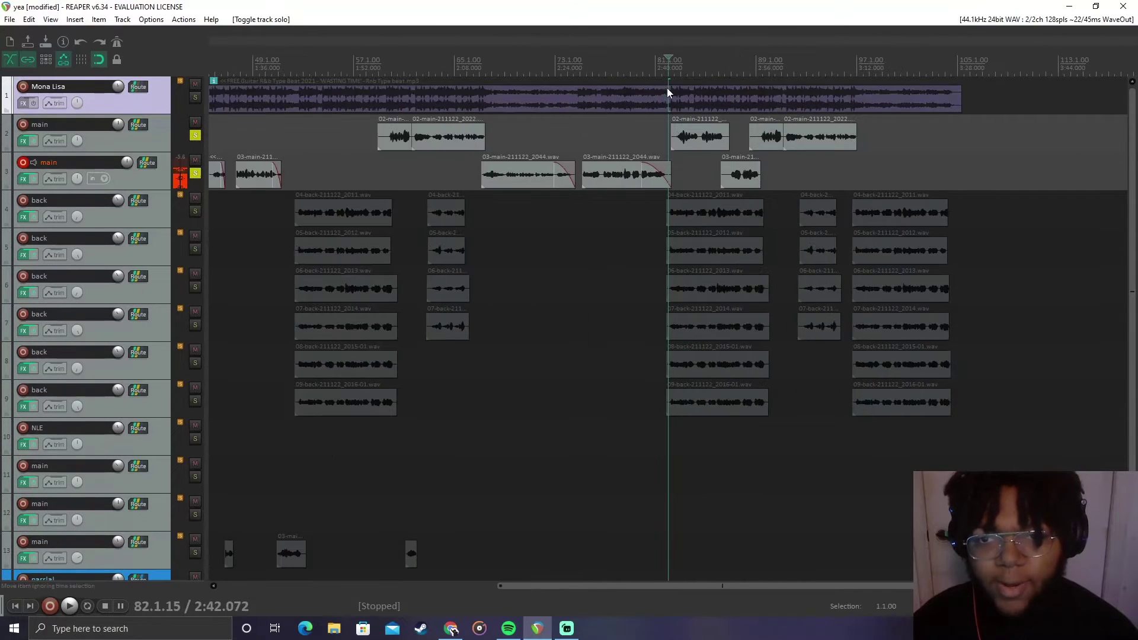
Set the edit cursor to about 2:42.9, and remove the accidental time selection
left_click(679, 66)
double_click(677, 67)
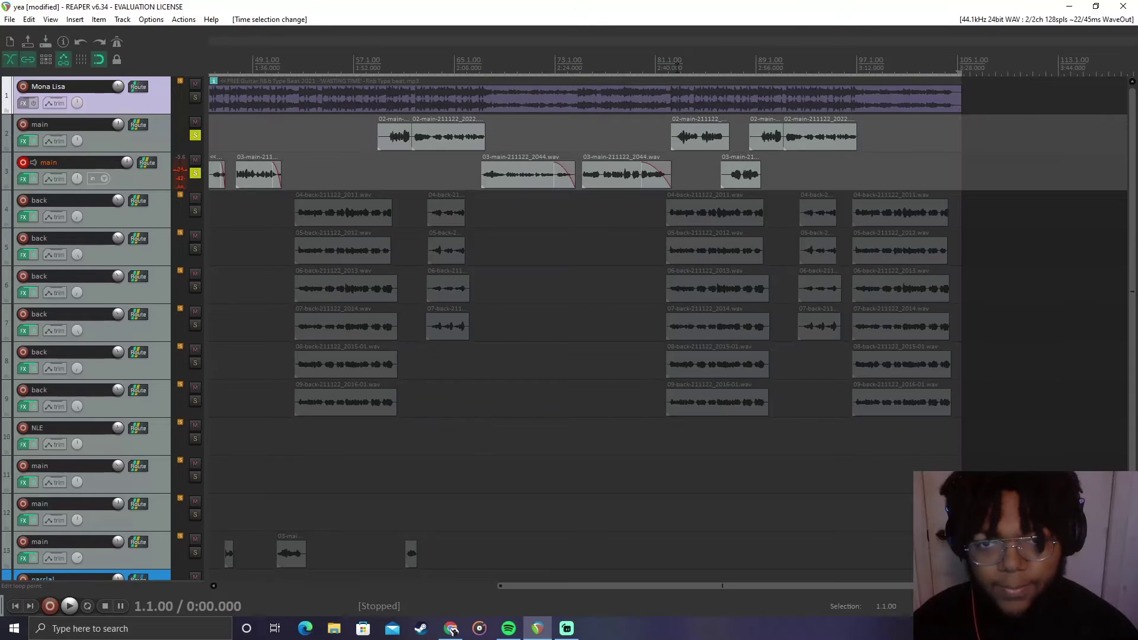
left_click(674, 67)
right_click(676, 66)
left_click(705, 72)
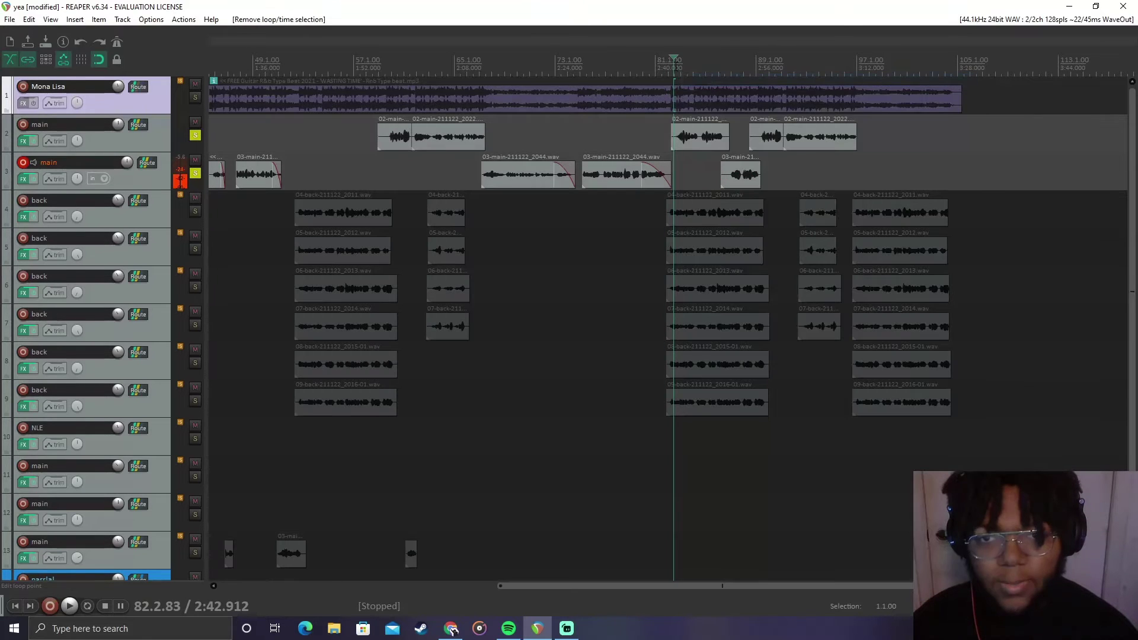
Solo the parrlal track at the end of the track list along with the main vocals
scroll(31, 419, "down", 2)
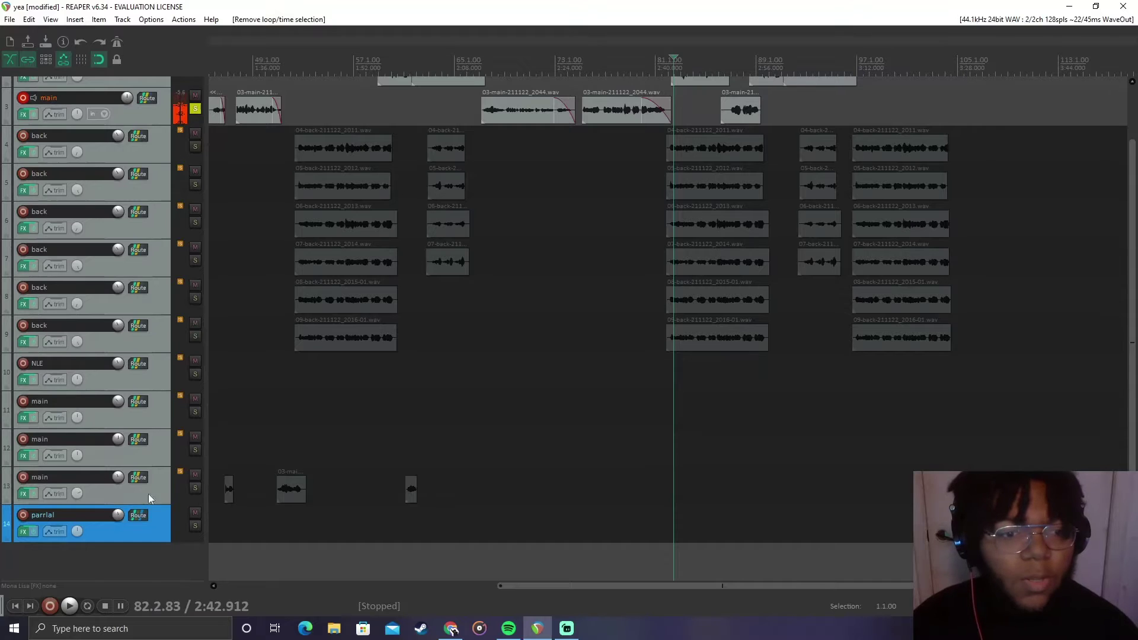
left_click(195, 526)
scroll(176, 456, "up", 2)
scroll(171, 468, "down", 2)
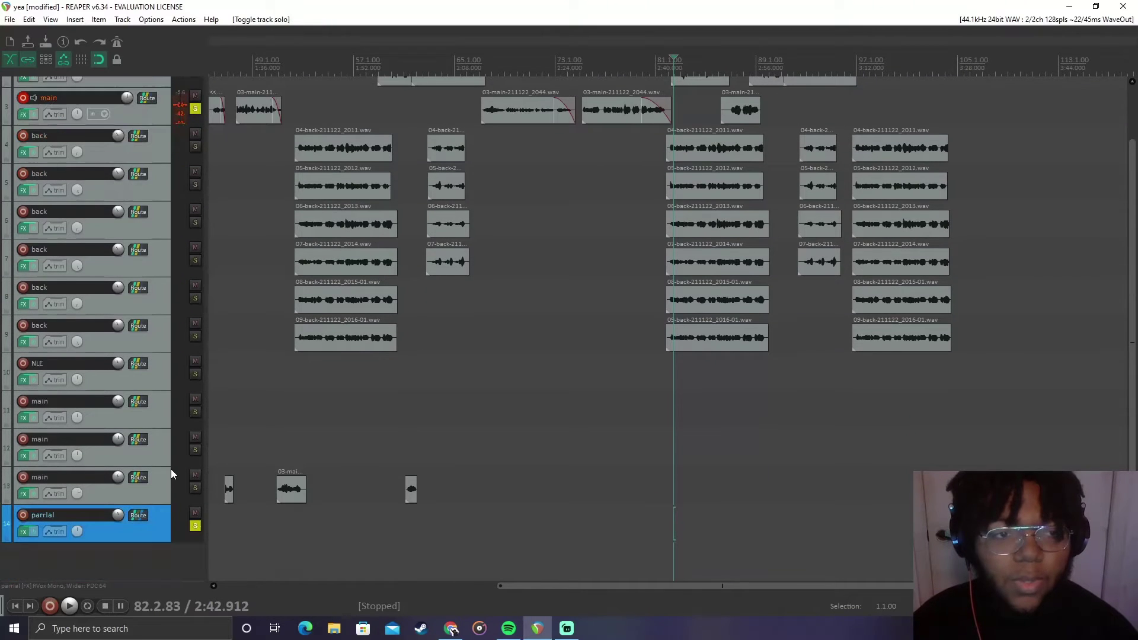
left_click(195, 526)
left_click(194, 527)
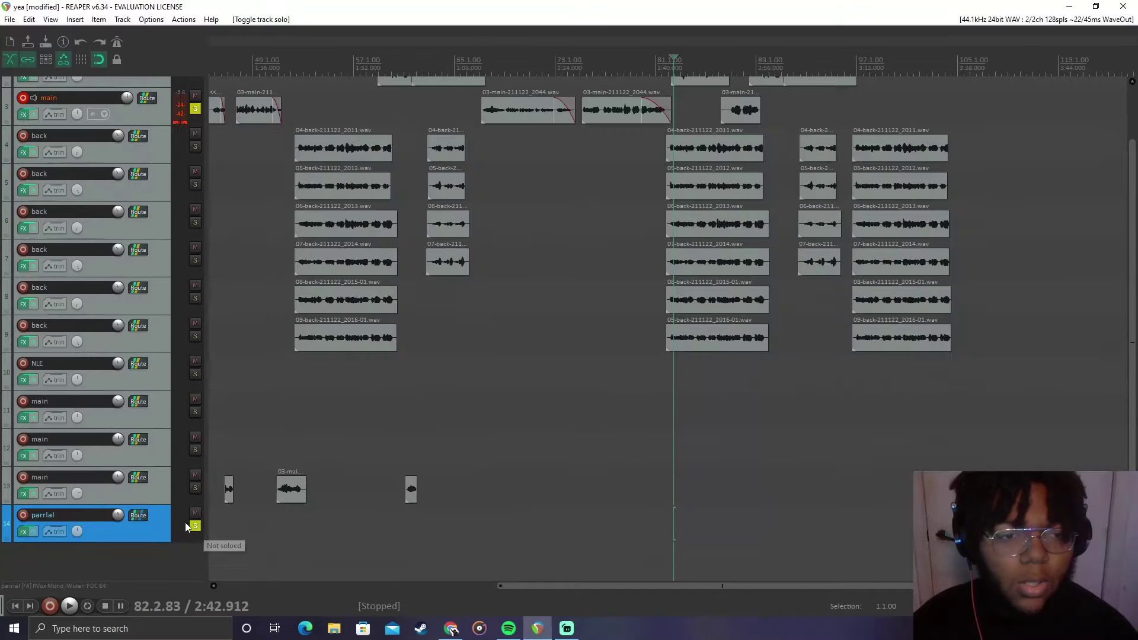
Play the soloed vocals briefly from about 2:42.9 and examine the level meters on the tracks
scroll(181, 518, "up", 2)
key("space")
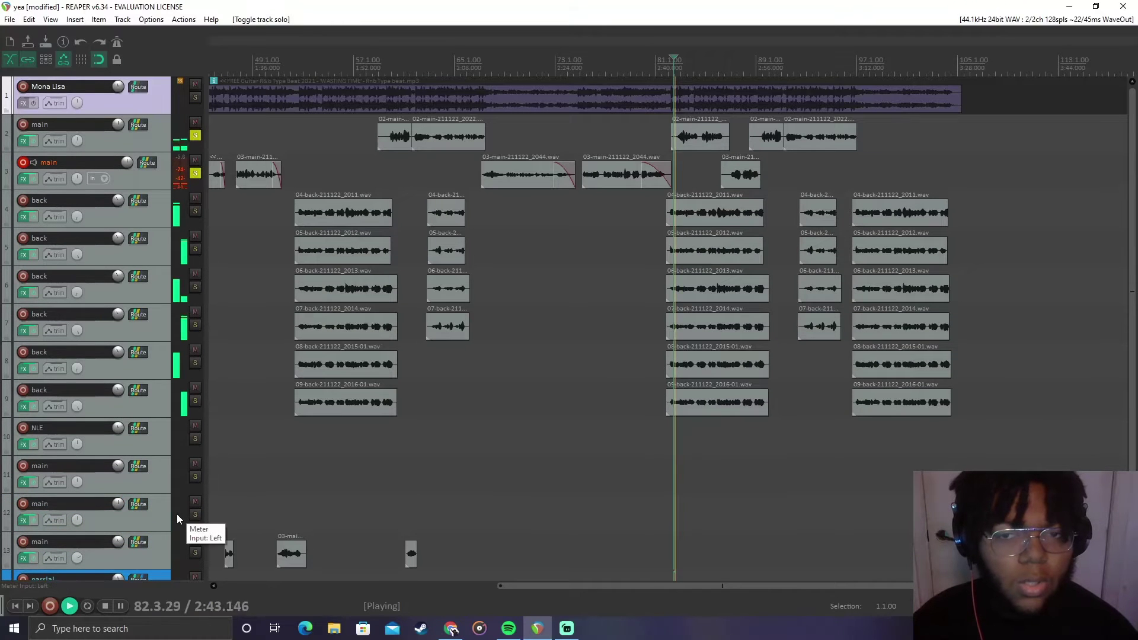
key("space")
scroll(174, 370, "down", 2)
scroll(172, 367, "up", 2)
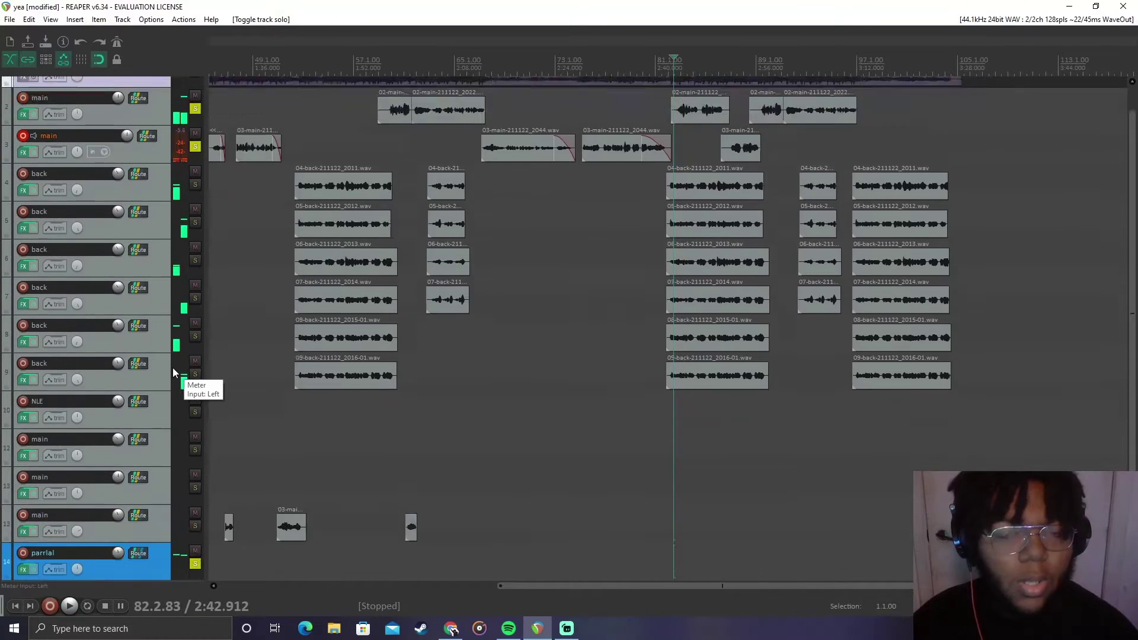
Move the edit cursor to about 1:13, just before the second main track's verse clips, and open the mixer
scroll(668, 60, "down", 5)
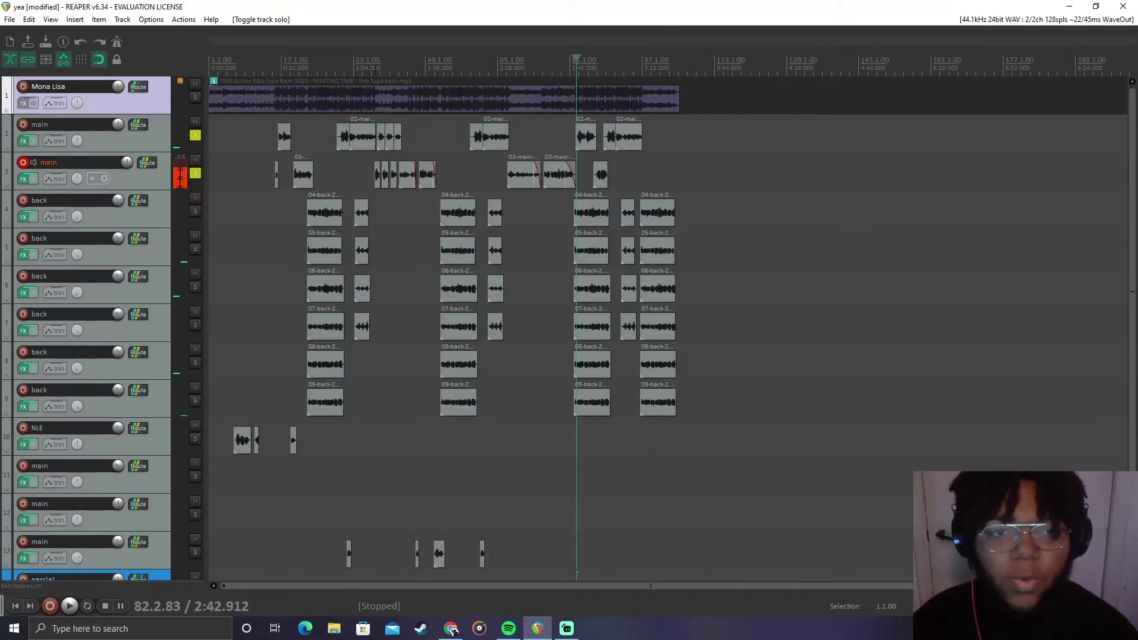
left_click(371, 60)
scroll(371, 60, "up", 4)
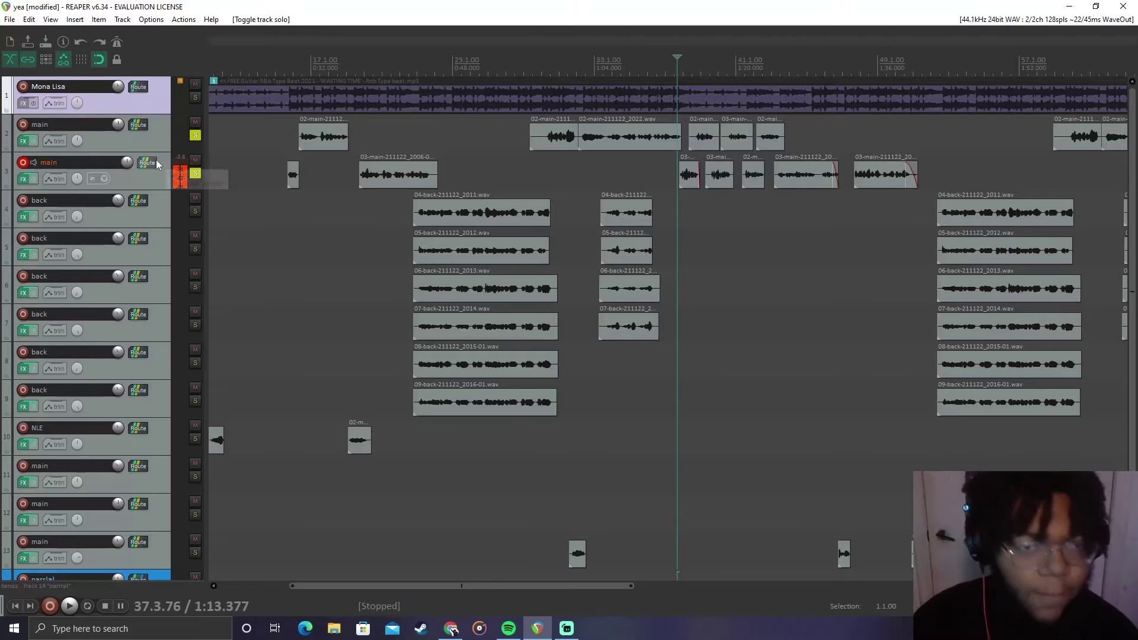
key("ctrl+m")
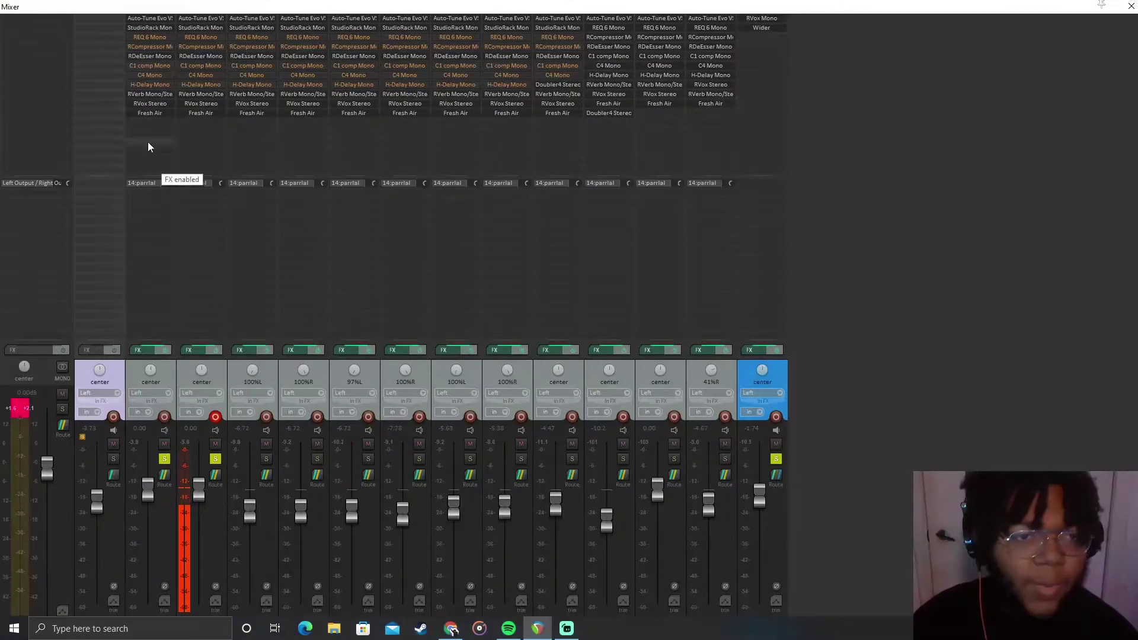
right_click(142, 18)
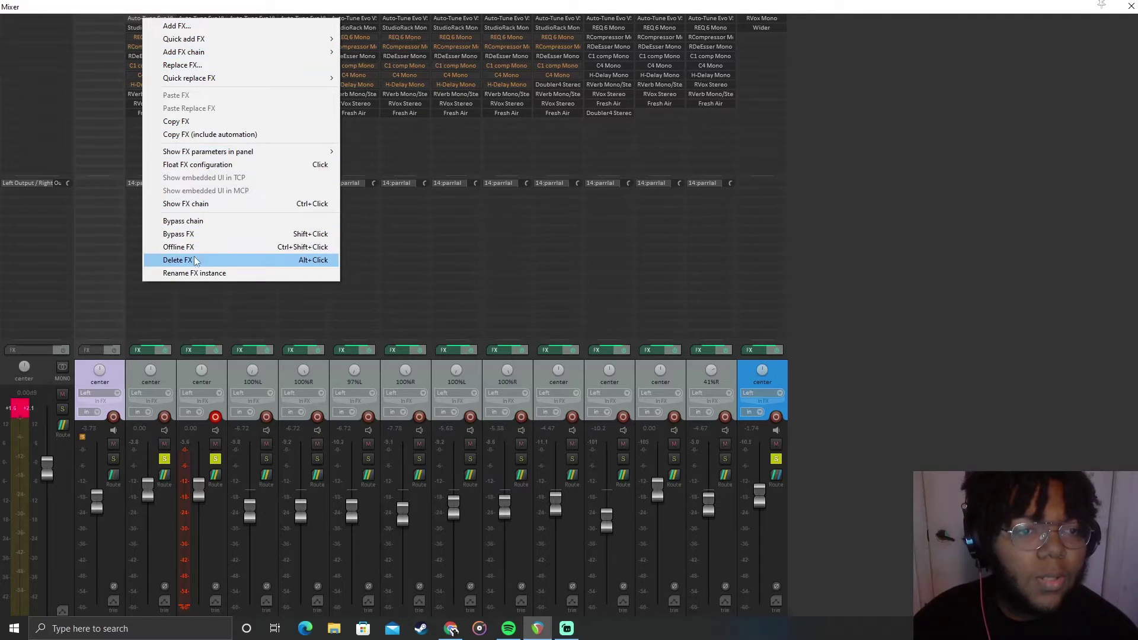
left_click(190, 235)
right_click(151, 20)
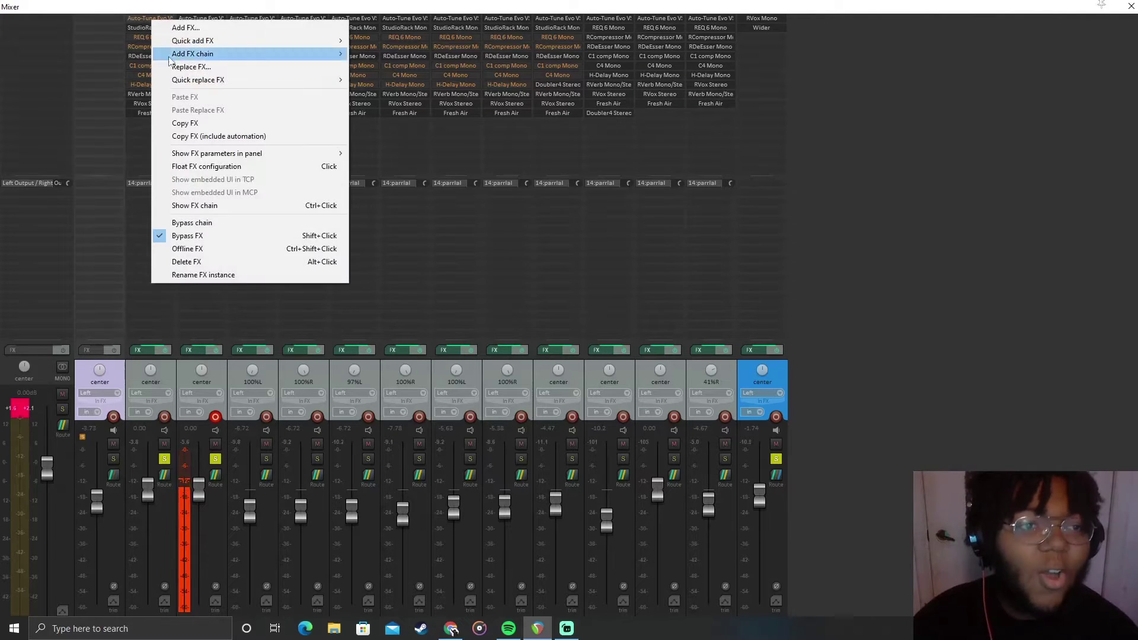
left_click(204, 235)
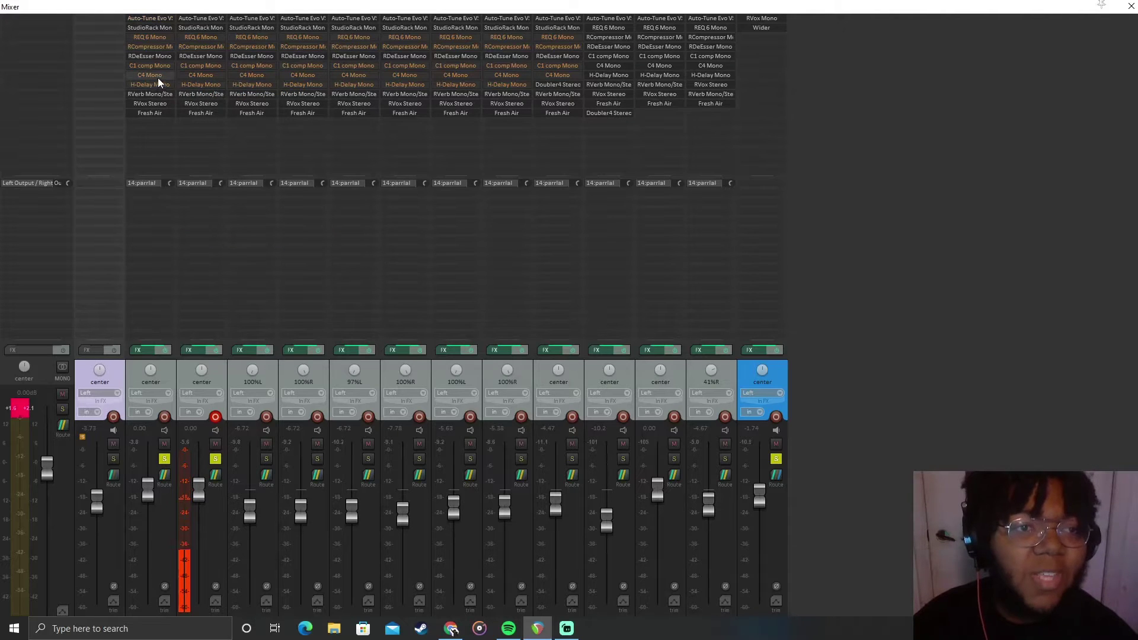
Bypass every effect except Auto-Tune Evo on both main vocal tracks
right_click(131, 25)
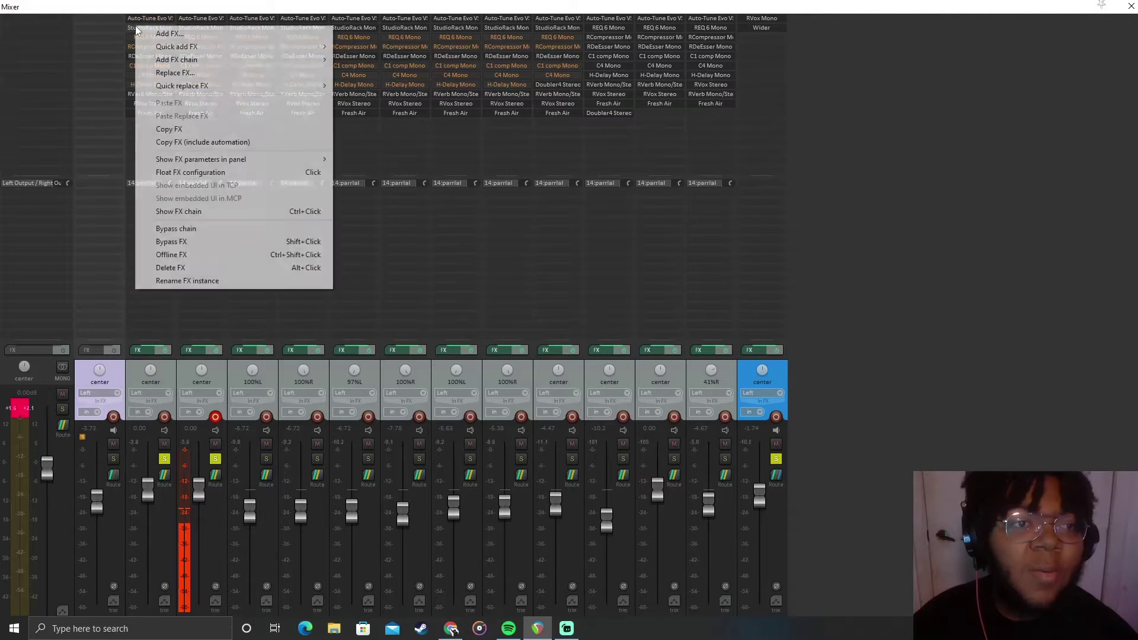
left_click(183, 229)
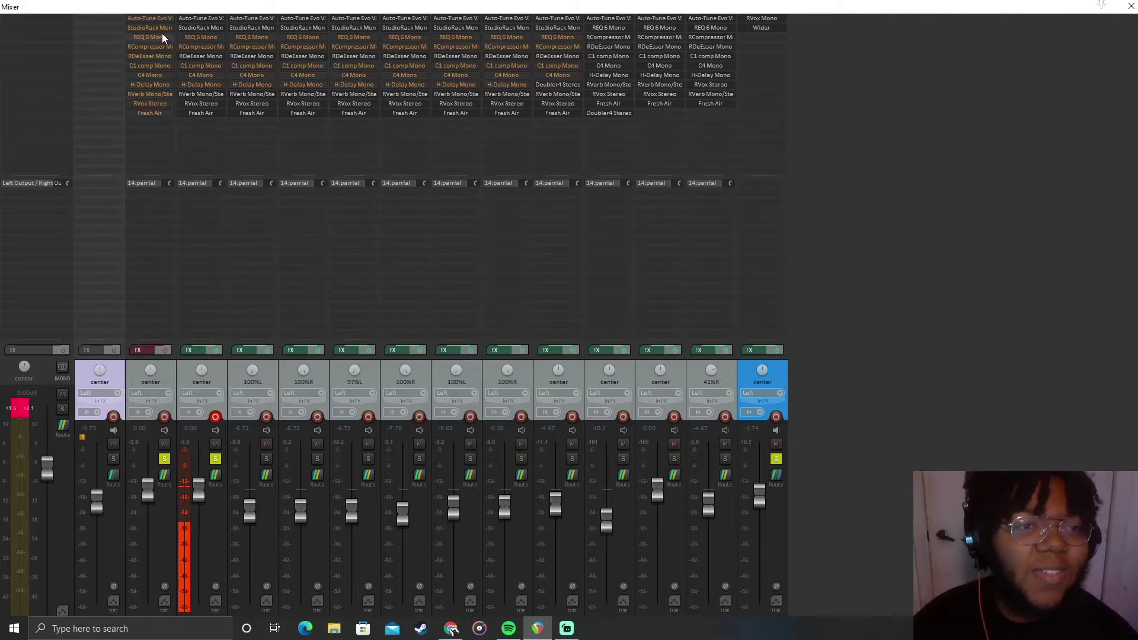
right_click(200, 56)
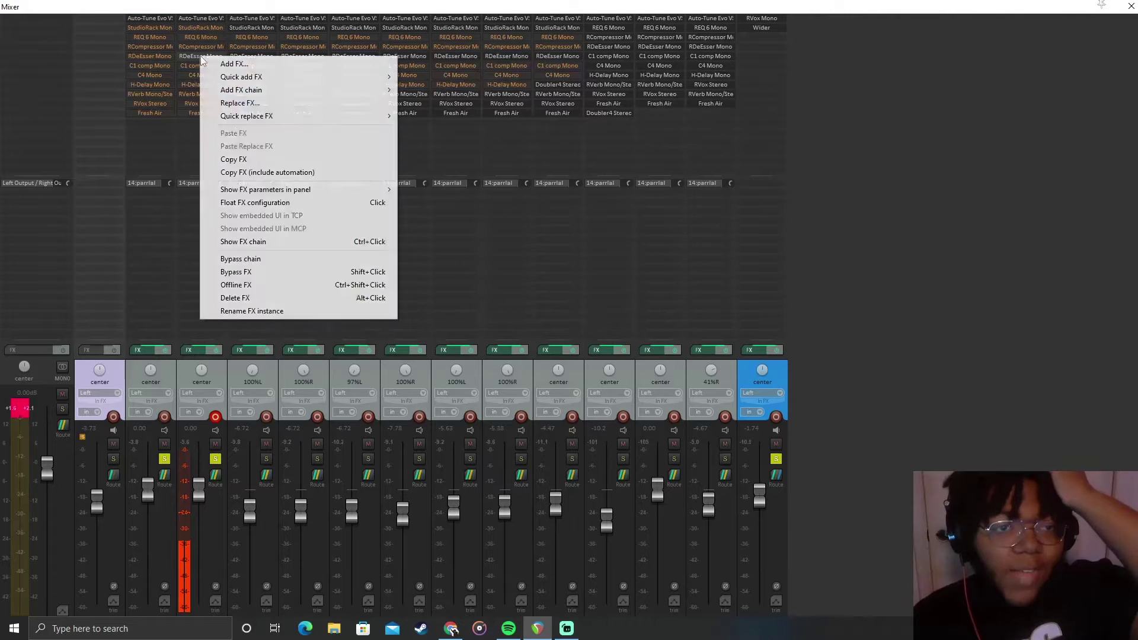
left_click(244, 272)
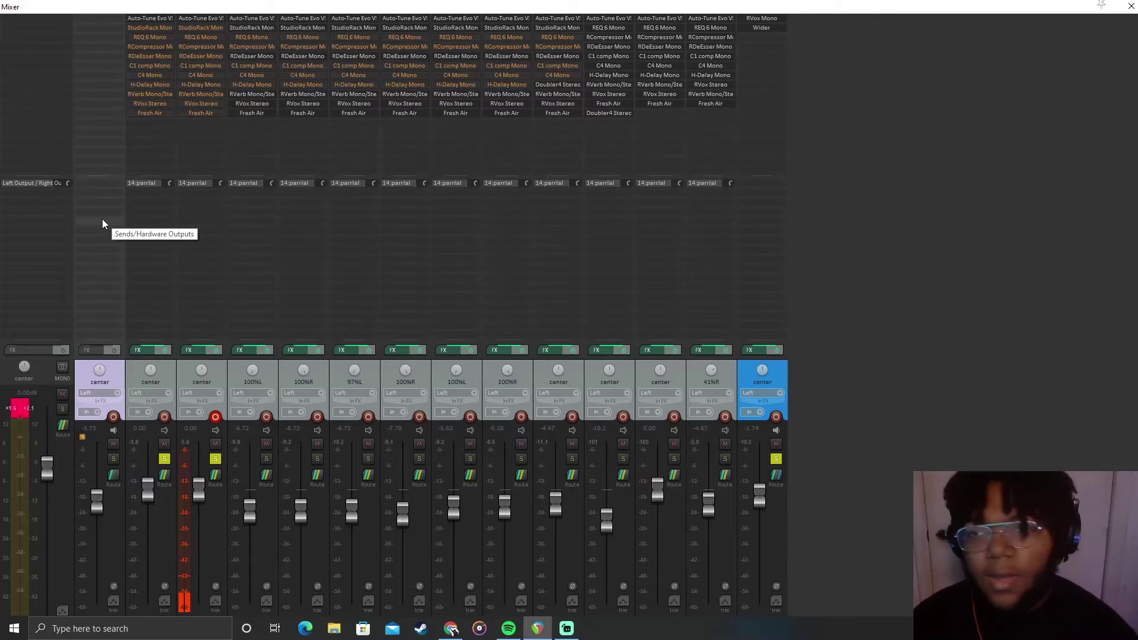
Open the Auto-Tune Evo settings of the first main vocal track and move the plug-in window over the mixer's channels
left_click(145, 18)
left_click_drag(674, 82, 419, 81)
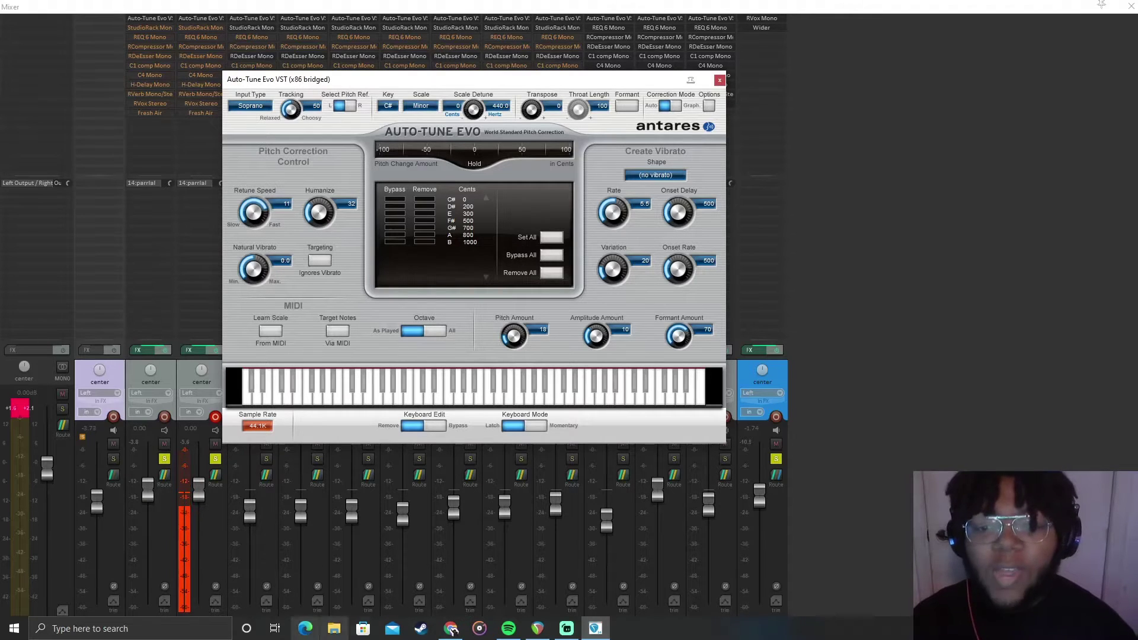
Switch to Chrome and show Tunebat's Song Key & BPM Finder page, including its address and audio upload area
left_click(451, 628)
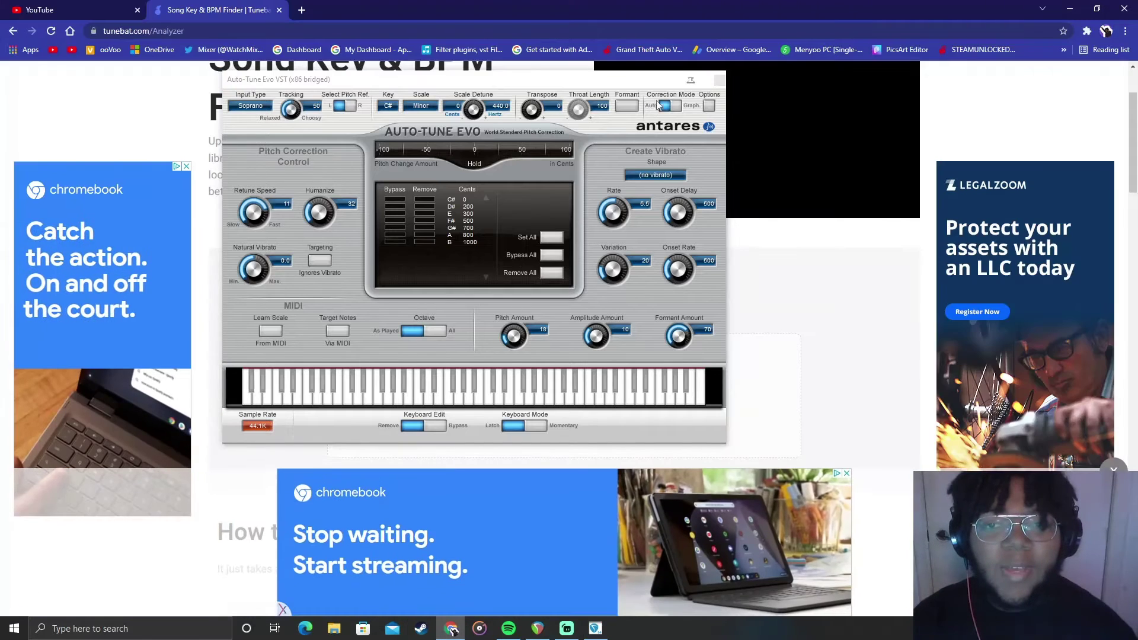
scroll(589, 278, "down", 3)
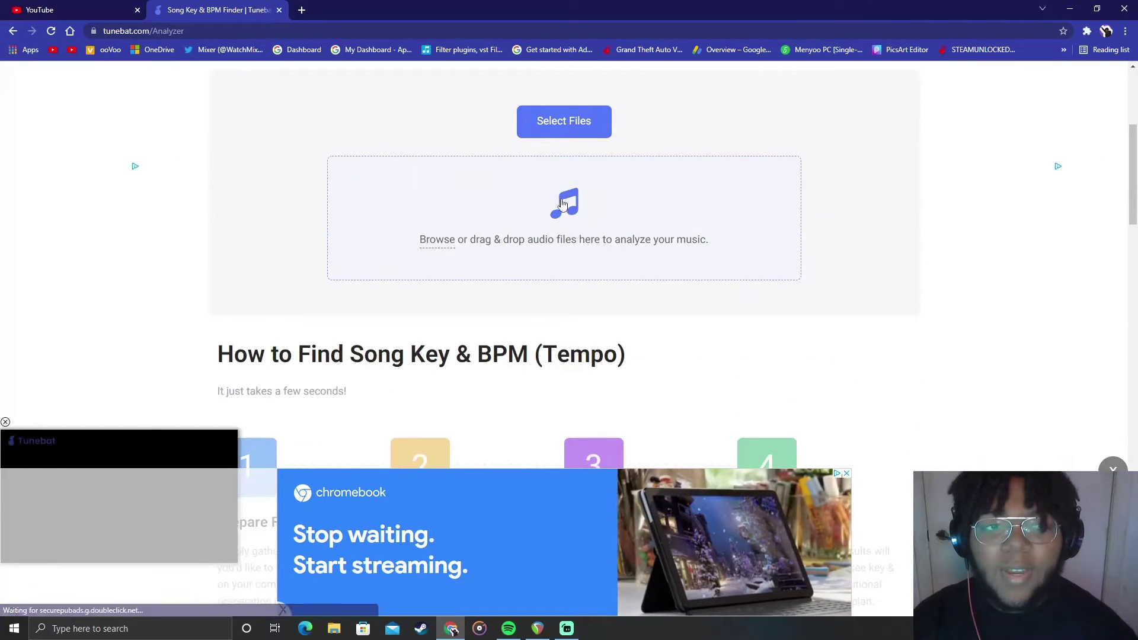
left_click(109, 32)
left_click_drag(108, 33, 91, 74)
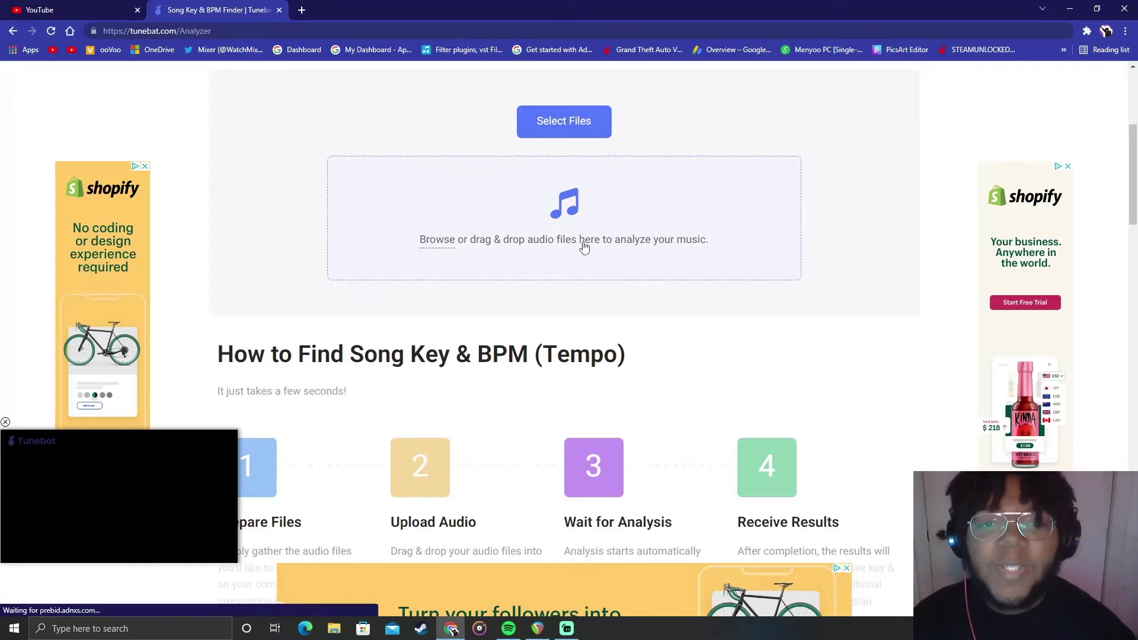
right_click(865, 204)
left_click(931, 184)
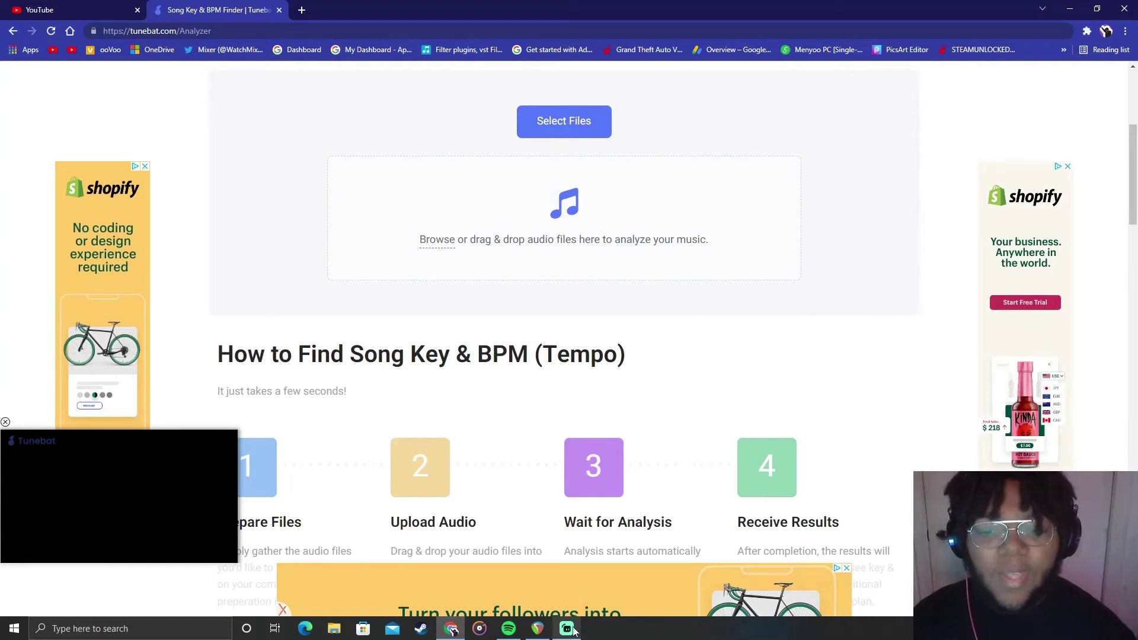
Return to REAPER and review the Auto-Tune Evo settings of the first main vocal track, closing the plug-in when done
left_click(538, 628)
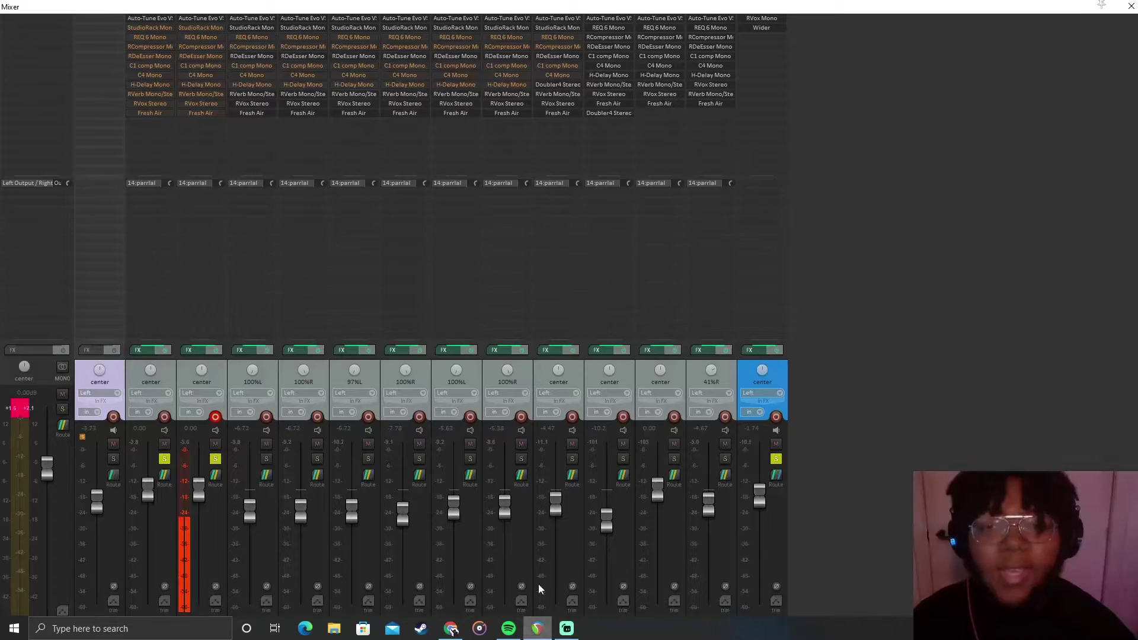
left_click(166, 19)
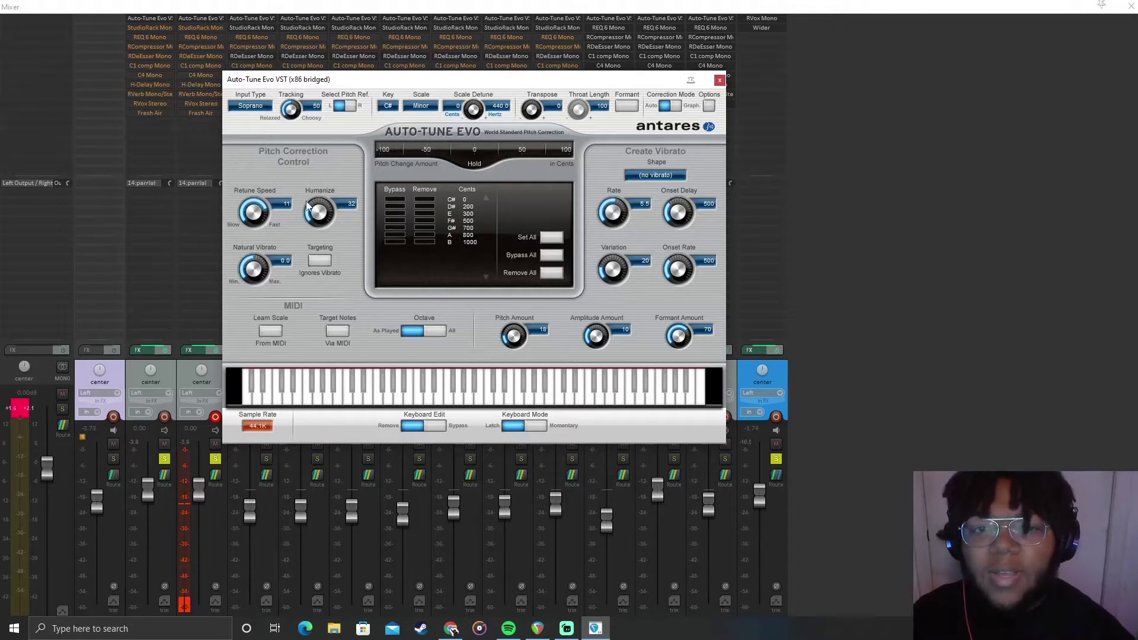
left_click(719, 80)
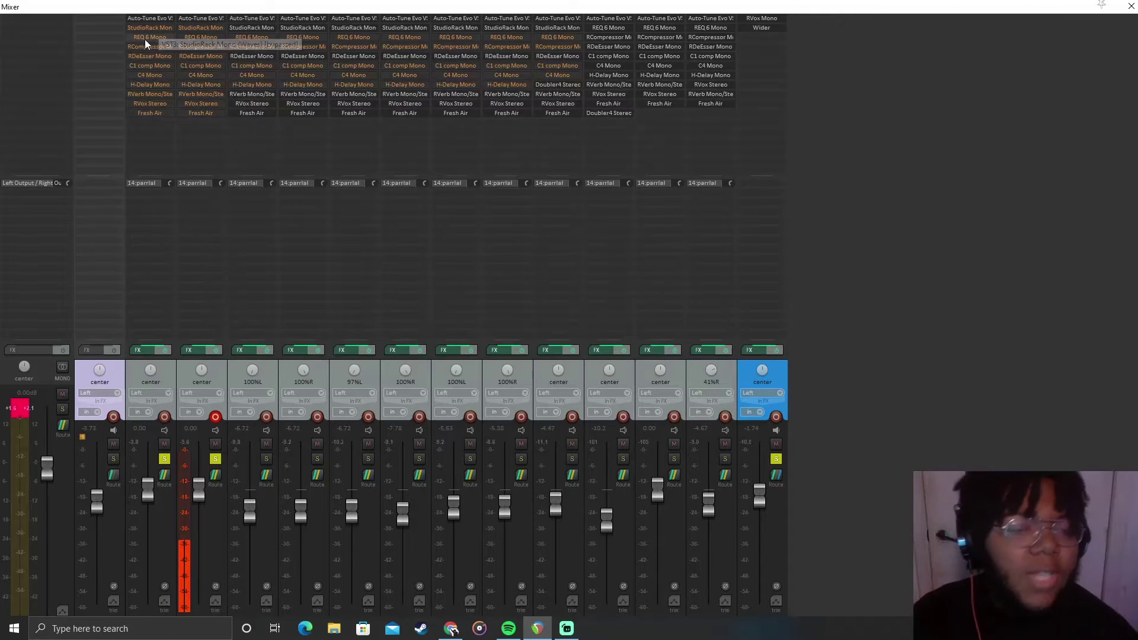
Return to the arrangement, close the leftover RVerb window and play the main vocals from about 1:13 with only Auto-Tune Evo active
key("ctrl+m")
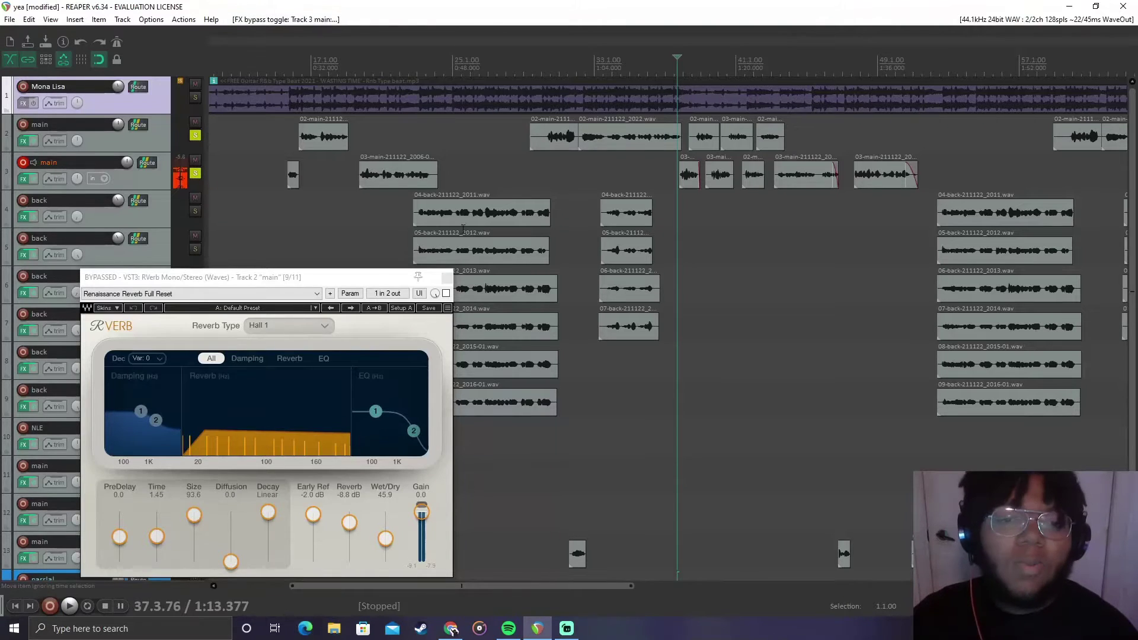
left_click(446, 277)
key("space")
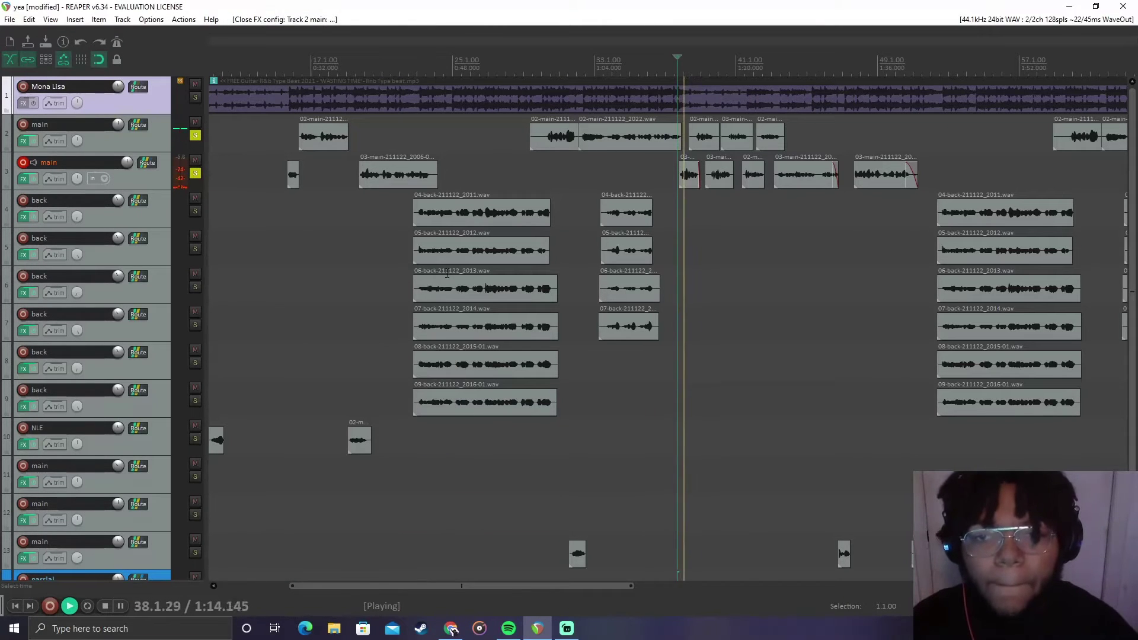
scroll(931, 258, "down", 3)
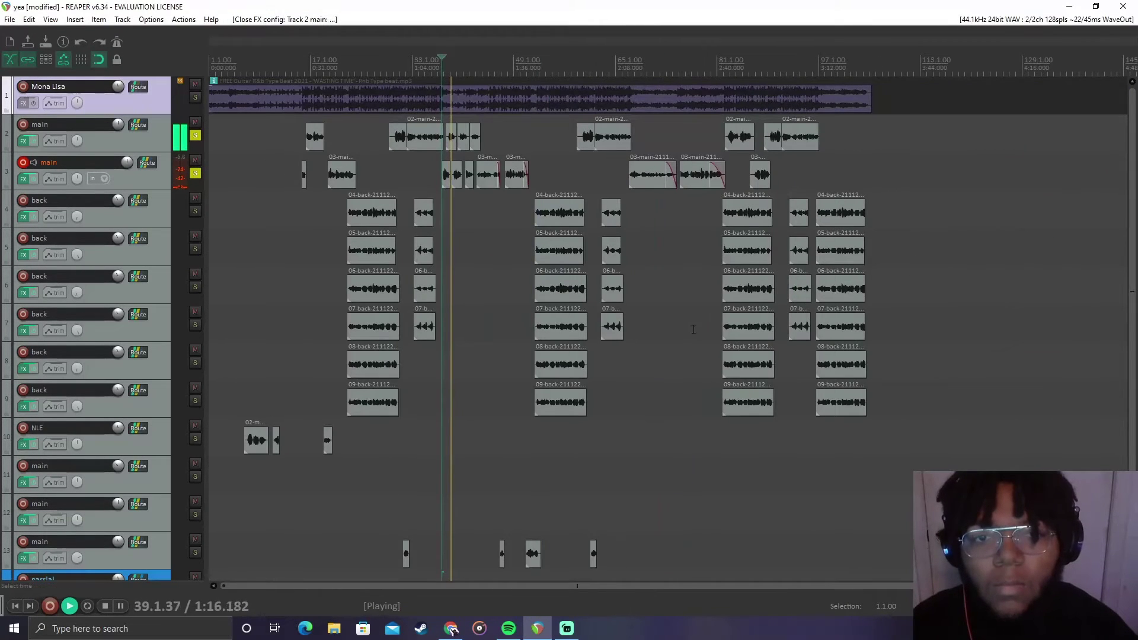
scroll(653, 350, "up", 2)
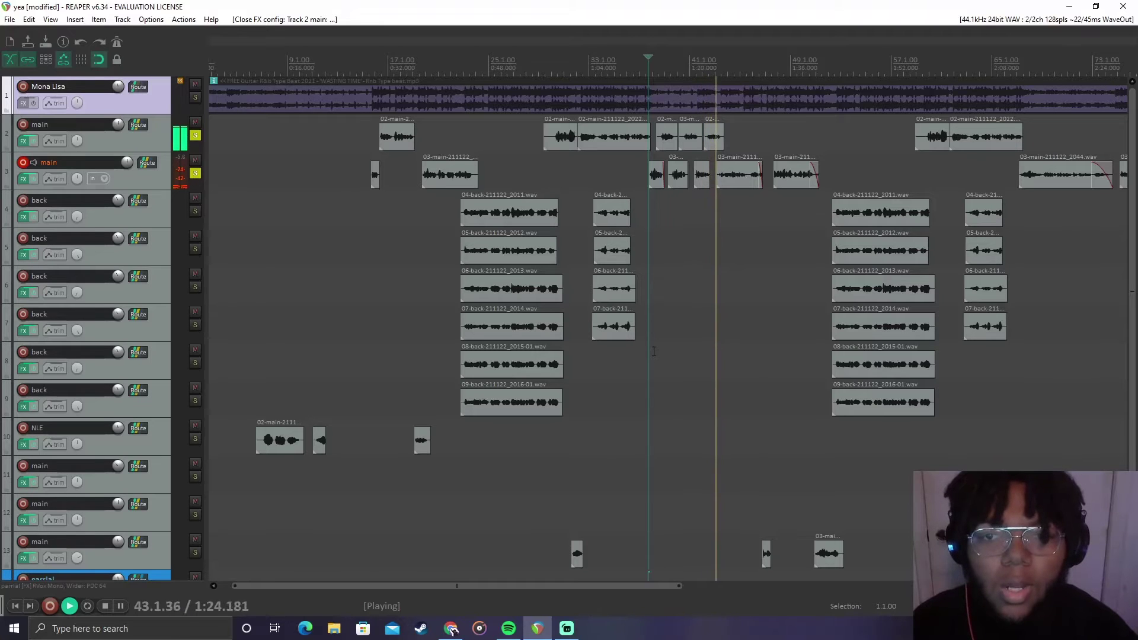
key("space")
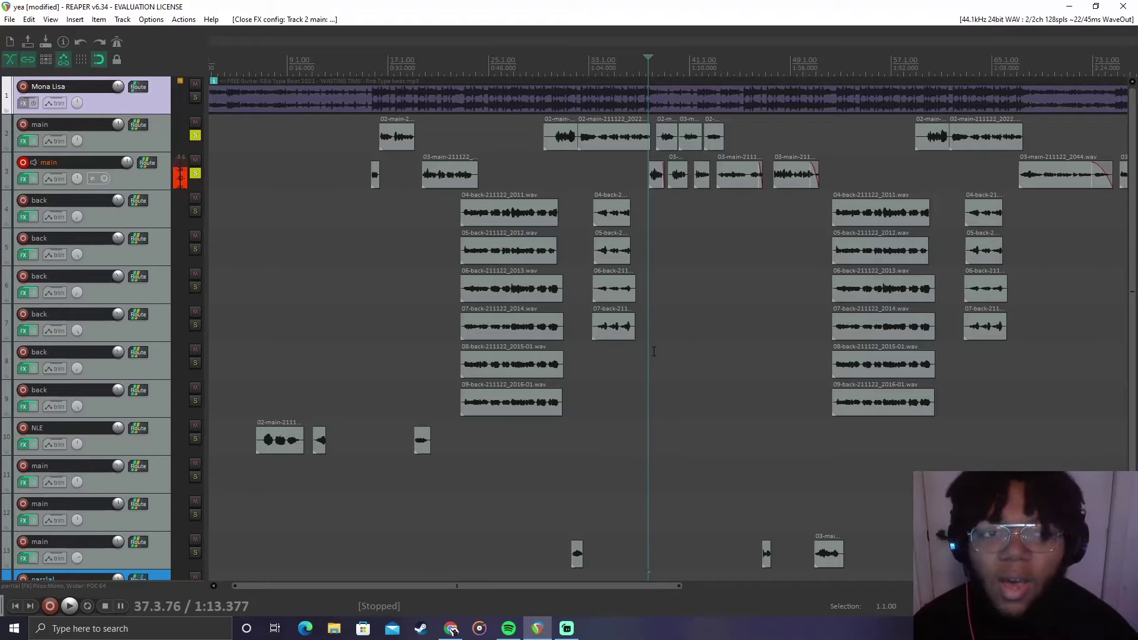
Re-enable StudioRack on both main vocal tracks in the mixer
left_click(18, 180)
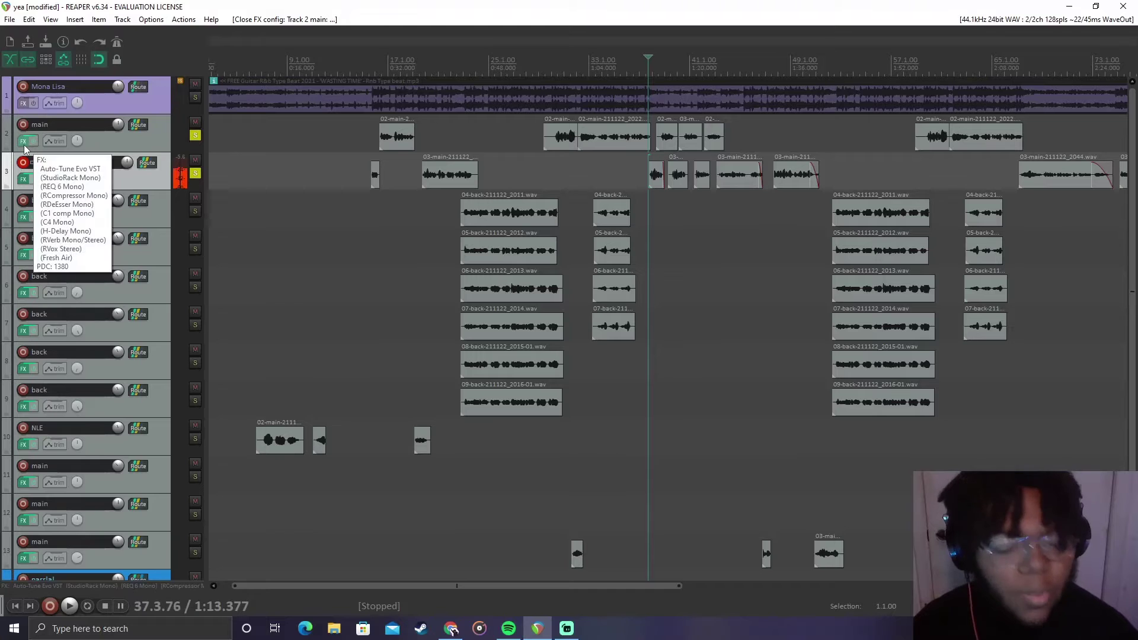
key("ctrl+m")
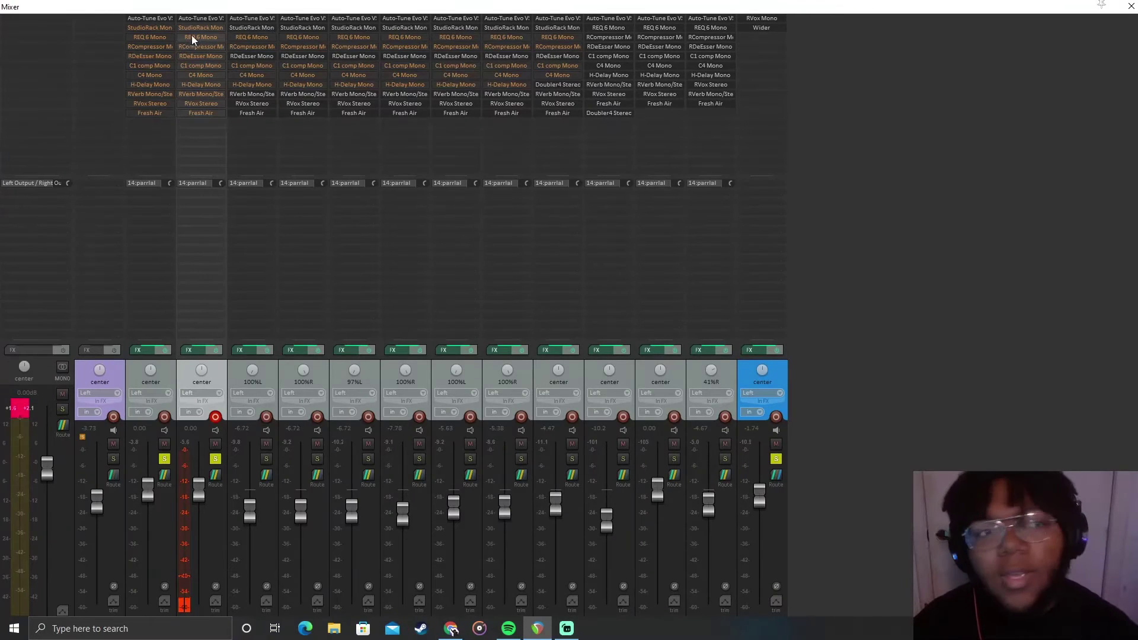
right_click(140, 29)
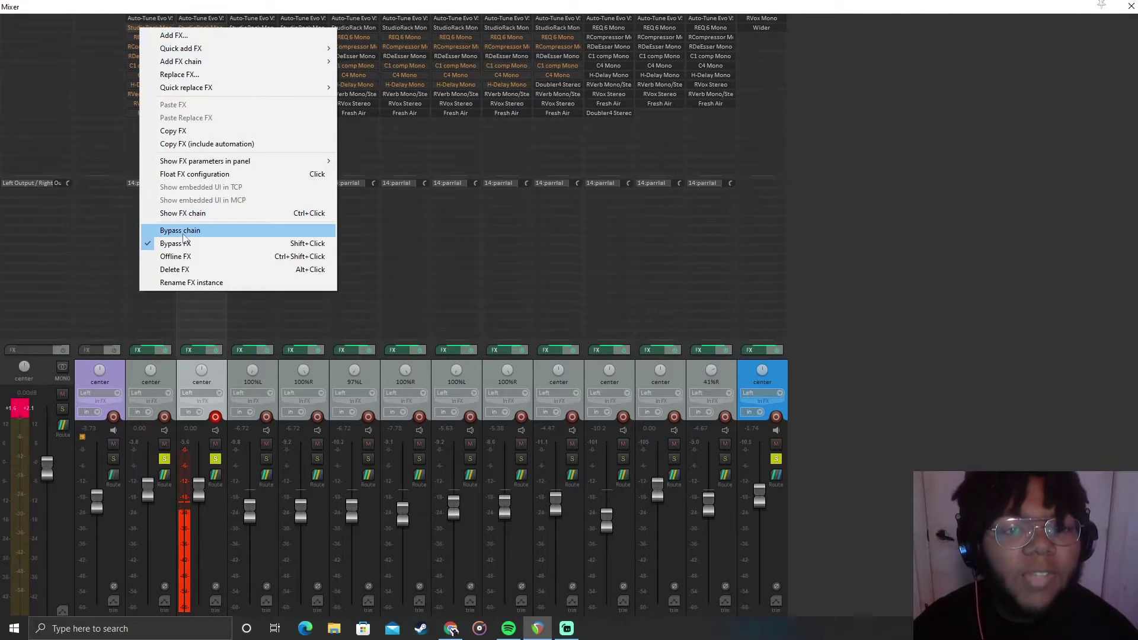
left_click(176, 243)
right_click(205, 27)
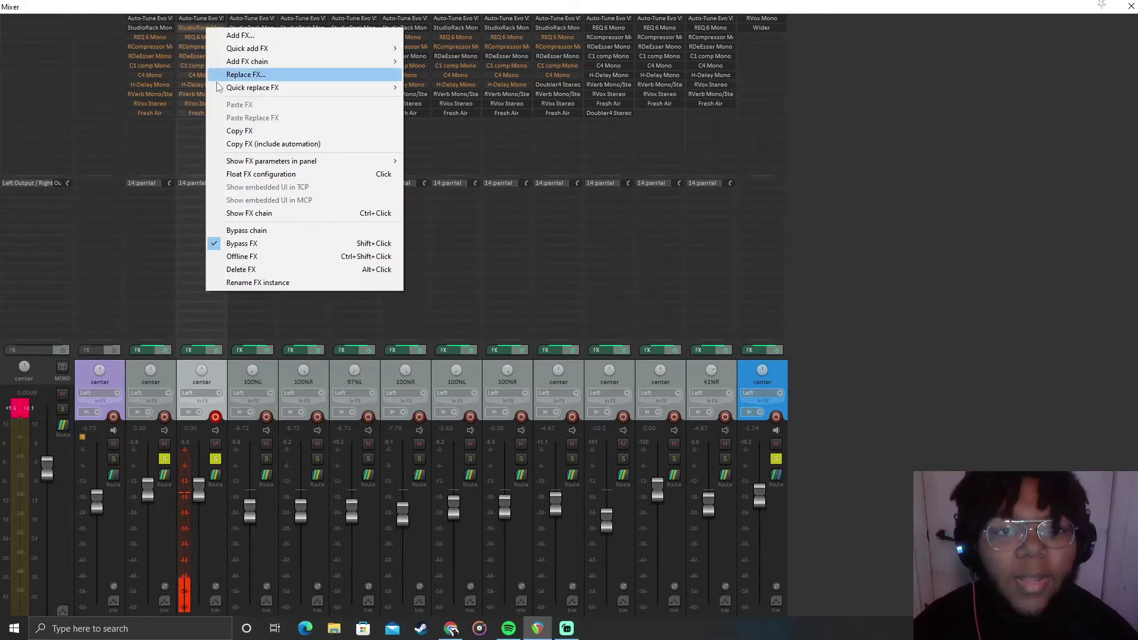
left_click(255, 244)
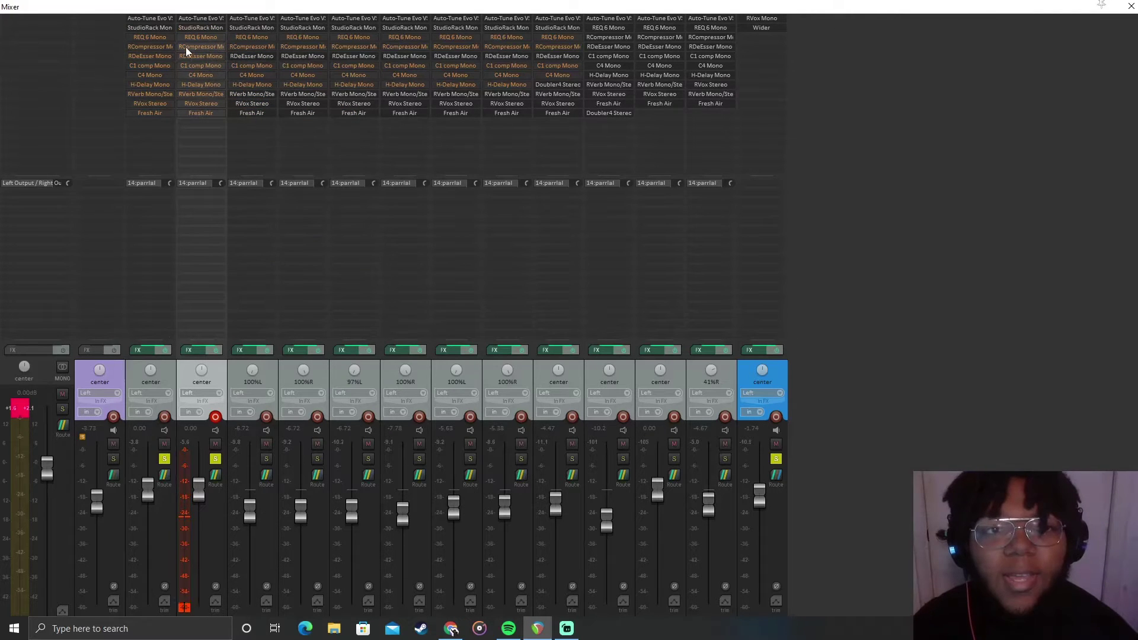
Open StudioRack on the first main vocal track and show the Lead Vocal 101 preset among its Vocals factory presets
left_click(153, 31)
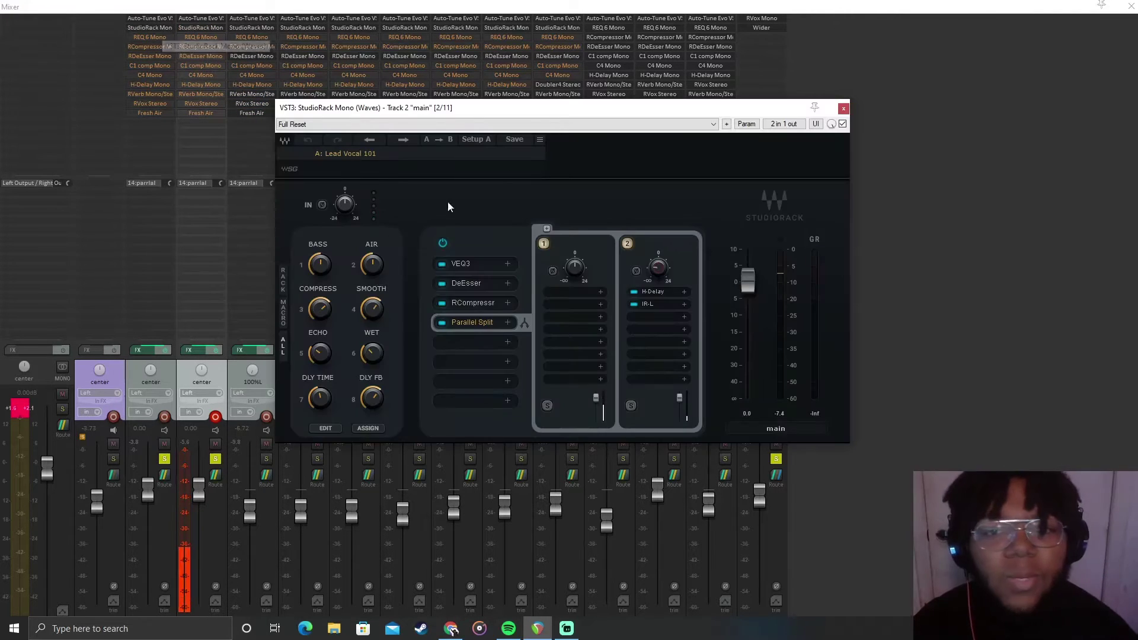
left_click_drag(511, 108, 481, 101)
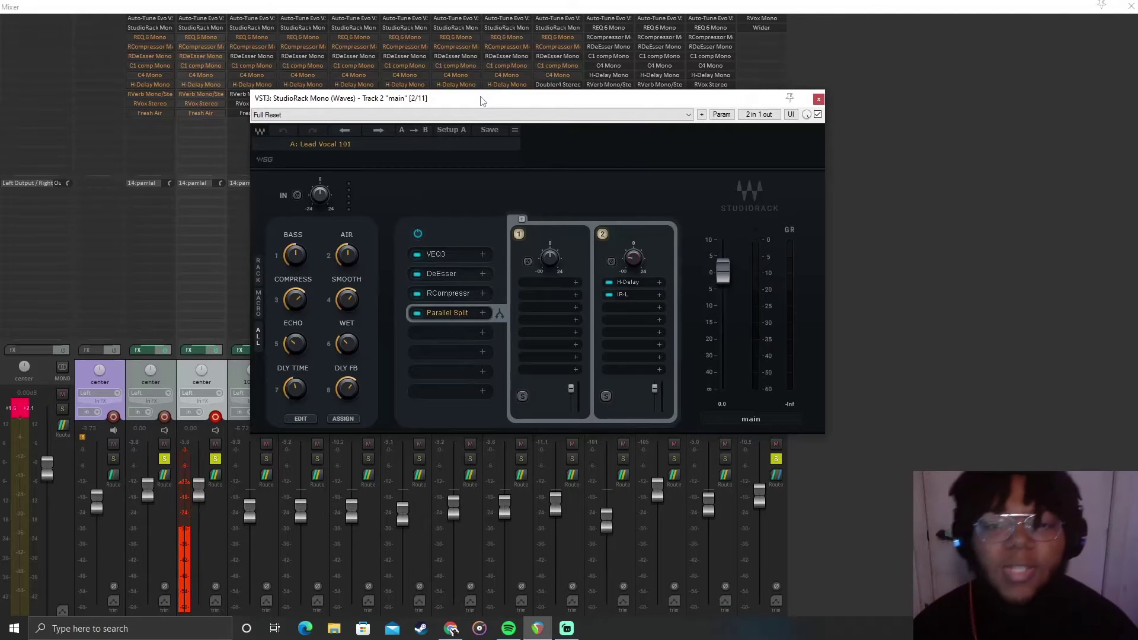
left_click(323, 149)
mouse_move(389, 364)
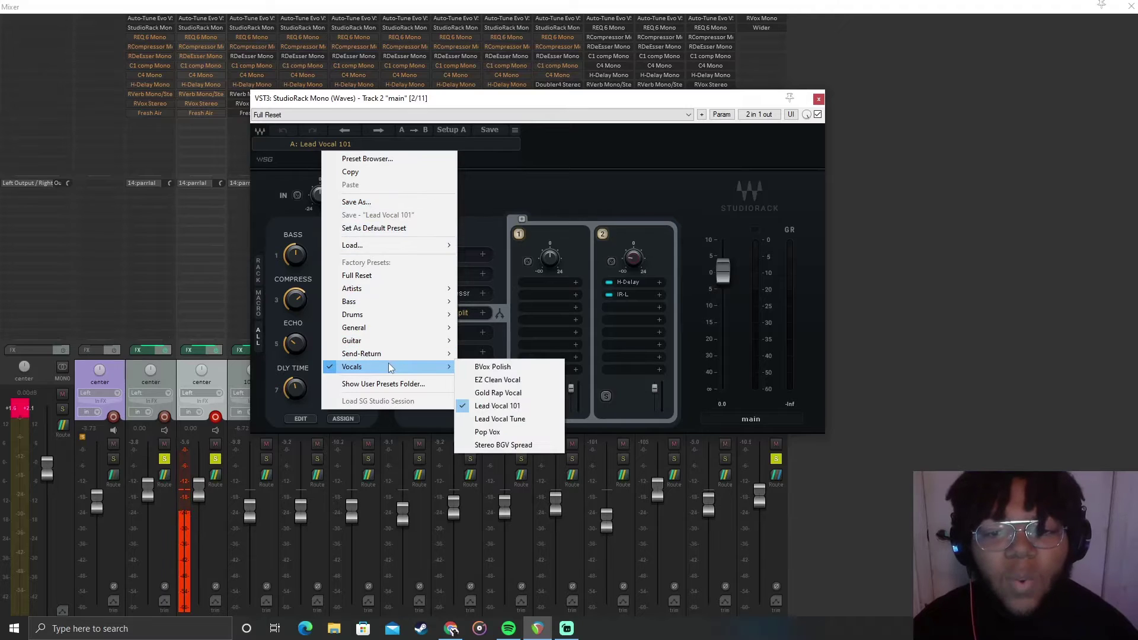
left_click(616, 159)
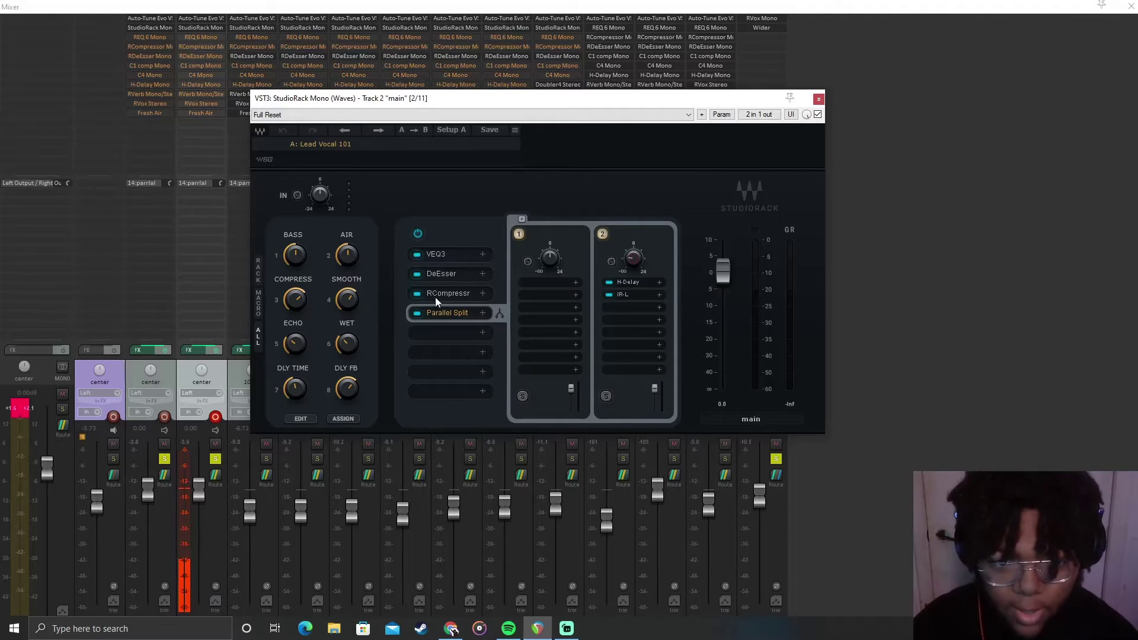
Check StudioRack's preset and parallel-insert lists, nudge the Bass macro slightly and close the plug-in
left_click(358, 143)
left_click(499, 239)
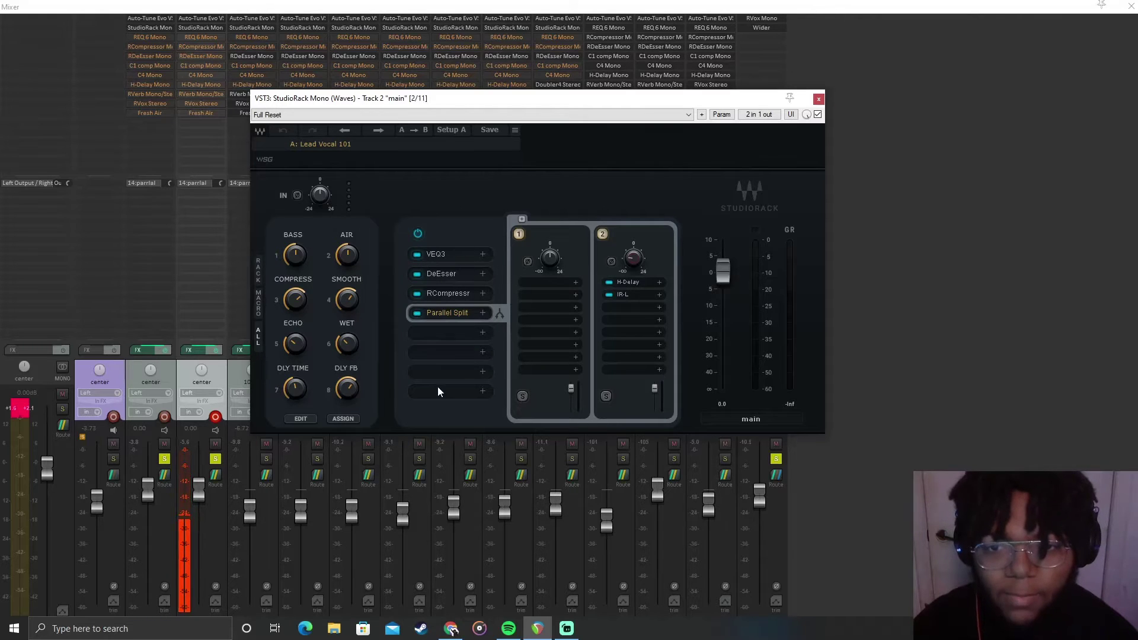
left_click(552, 285)
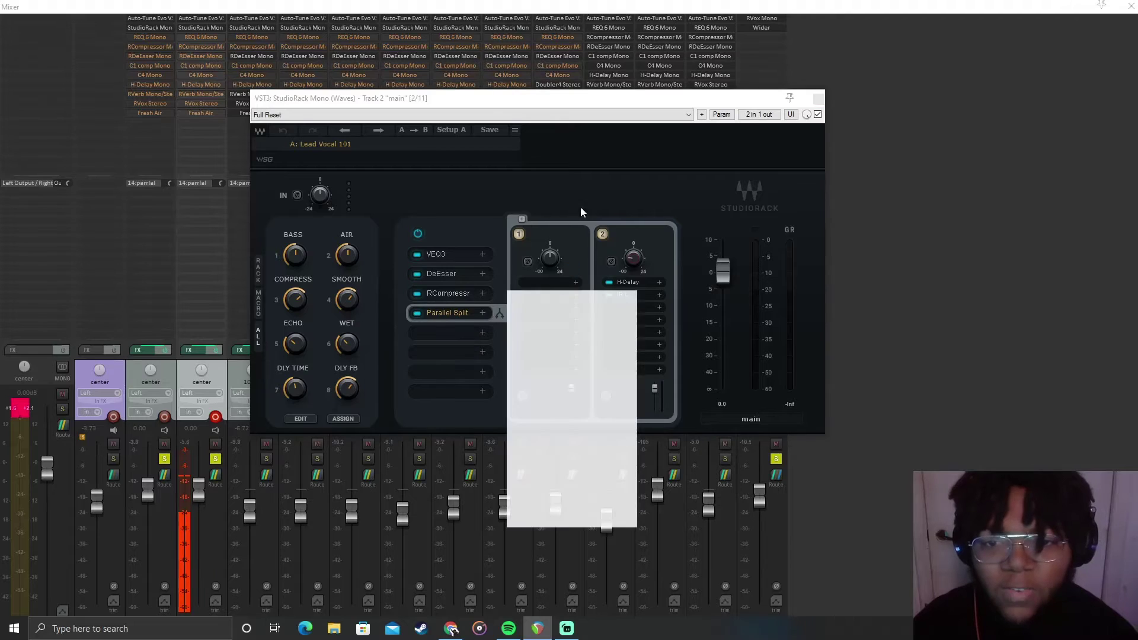
left_click(618, 171)
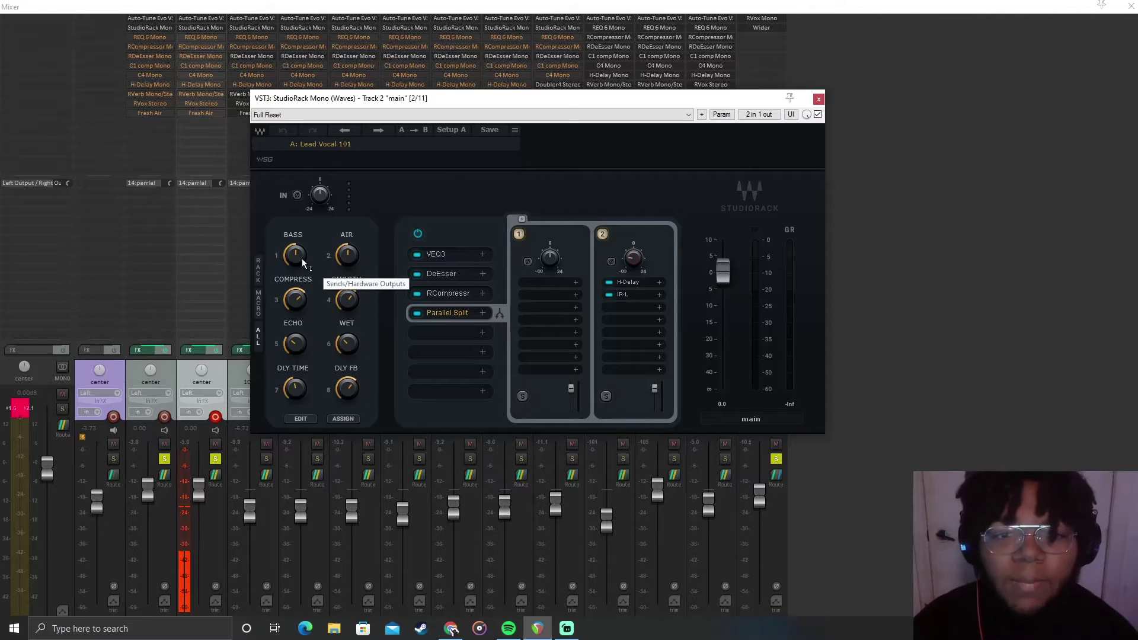
left_click_drag(301, 258, 301, 256)
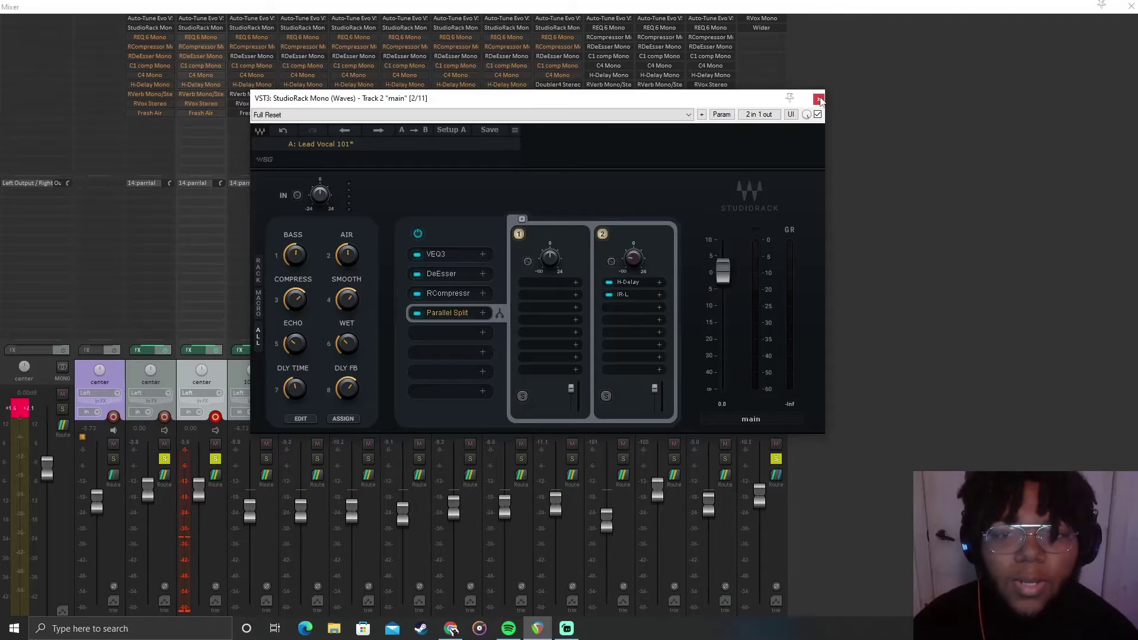
left_click(818, 99)
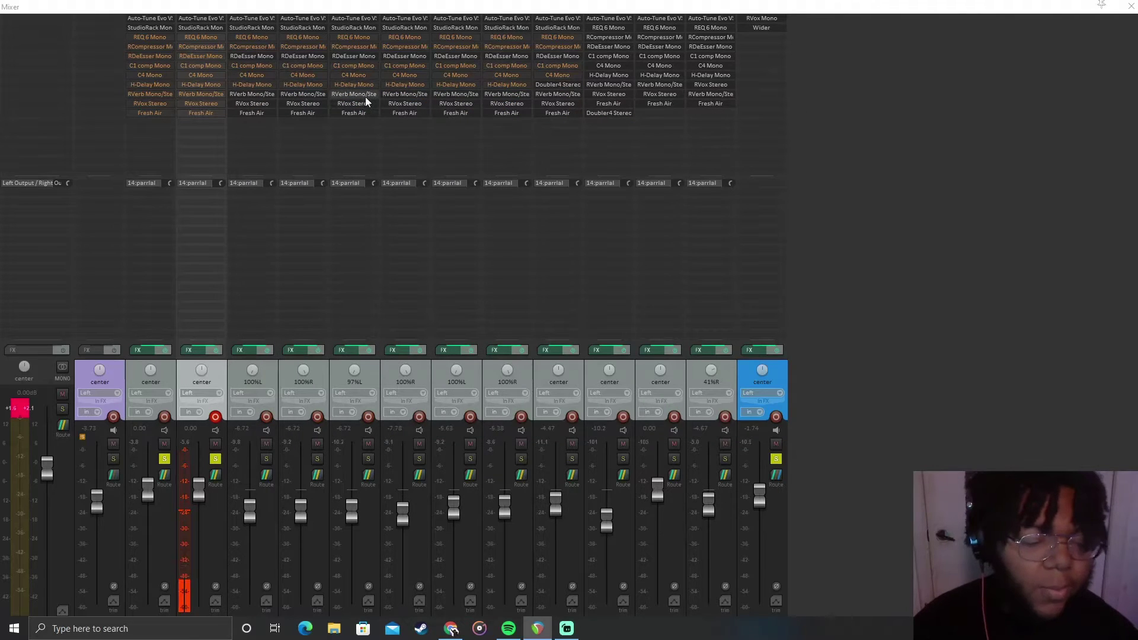
Play the main vocals from about 1:13 with StudioRack active, stop playback and go back to the mixer
key("ctrl+m")
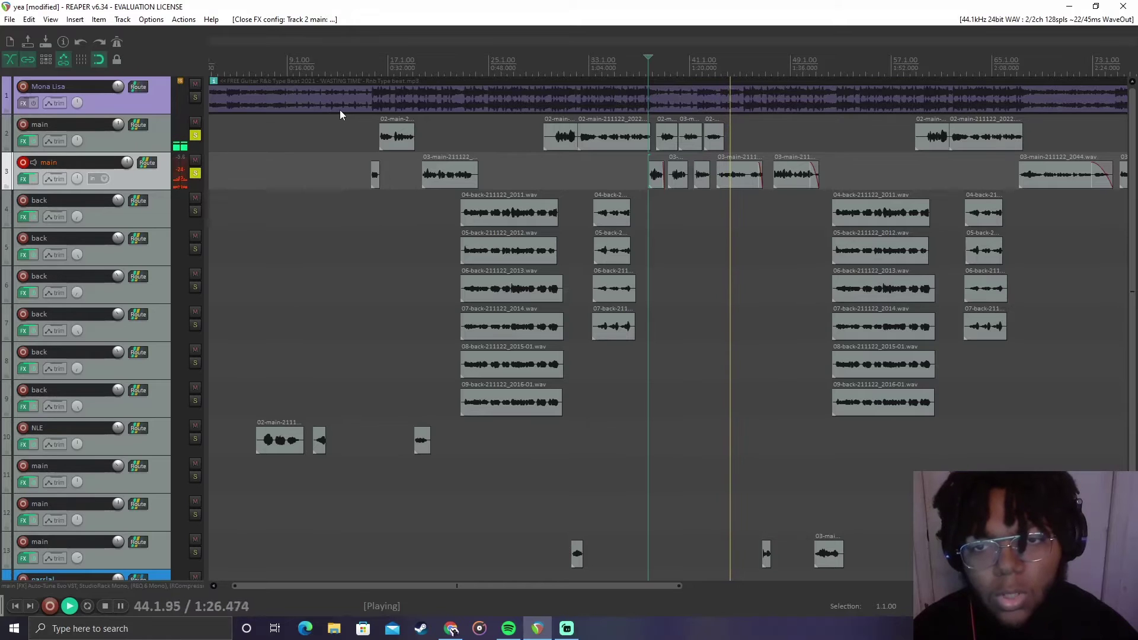
key("space")
key("ctrl+m")
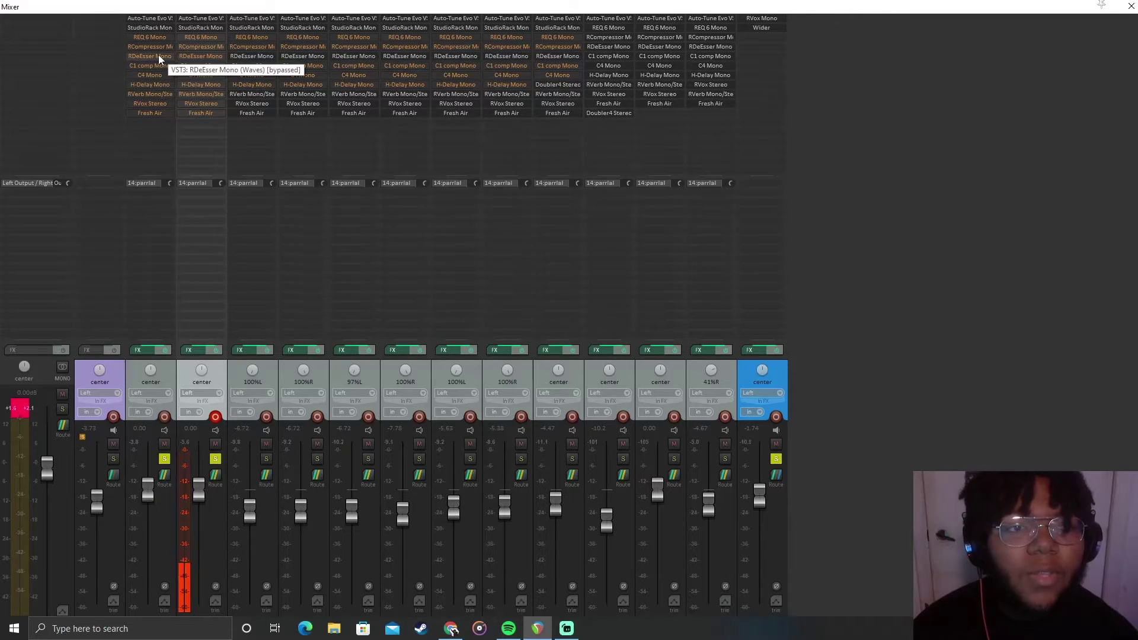
Re-enable RDeEsser on the first main vocal track and review its threshold, range and frequency settings before closing it
right_click(158, 55)
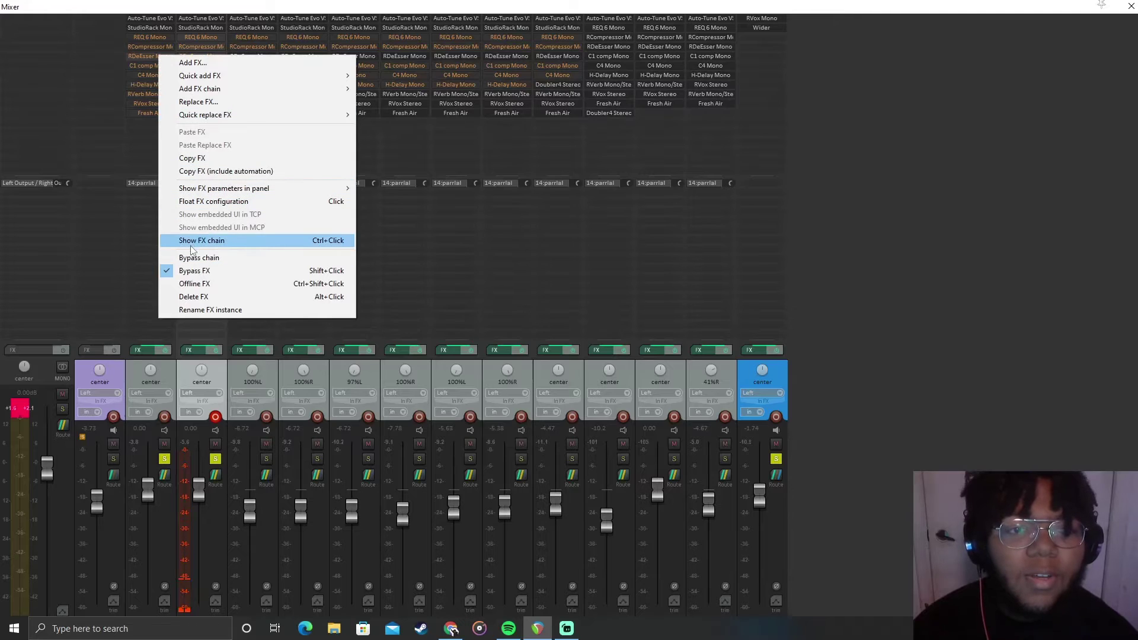
left_click(180, 271)
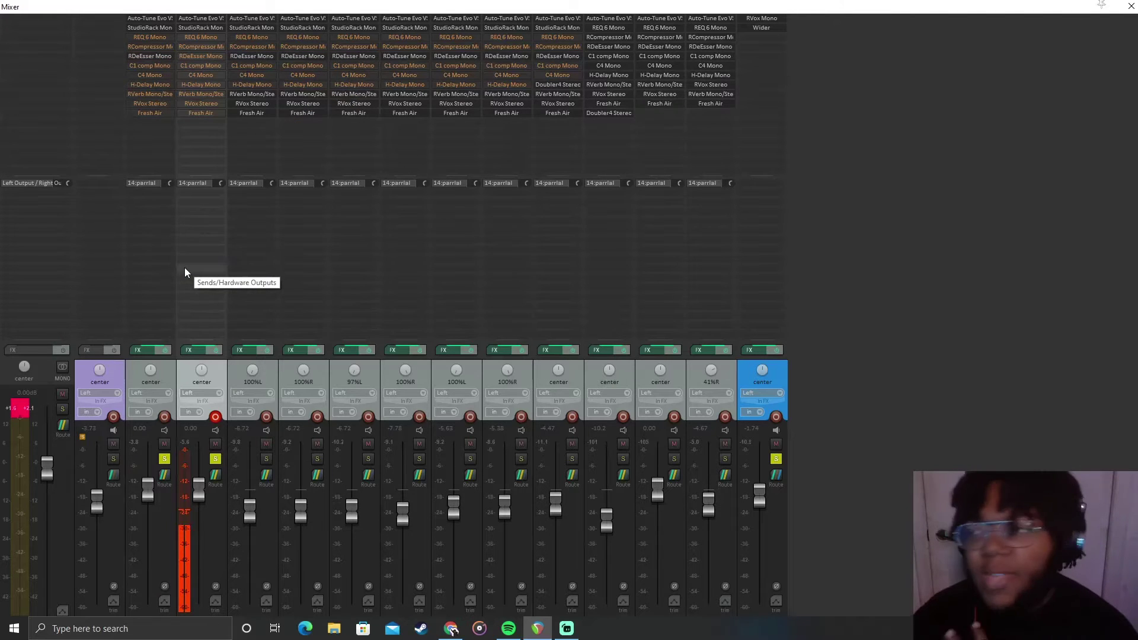
double_click(155, 58)
left_click_drag(242, 281, 484, 144)
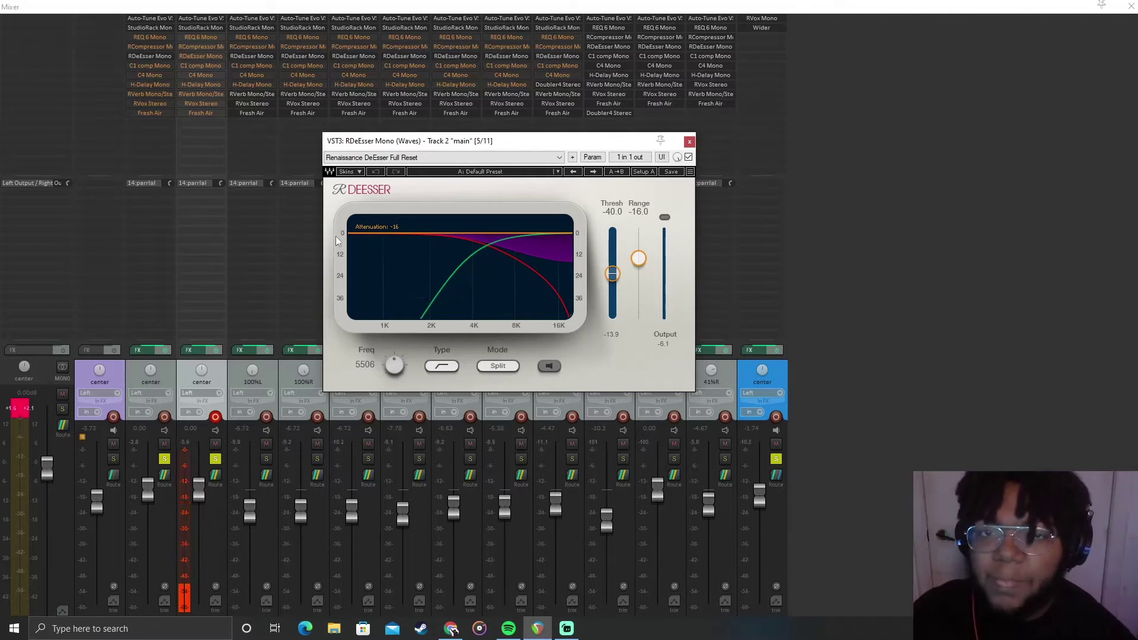
left_click(690, 142)
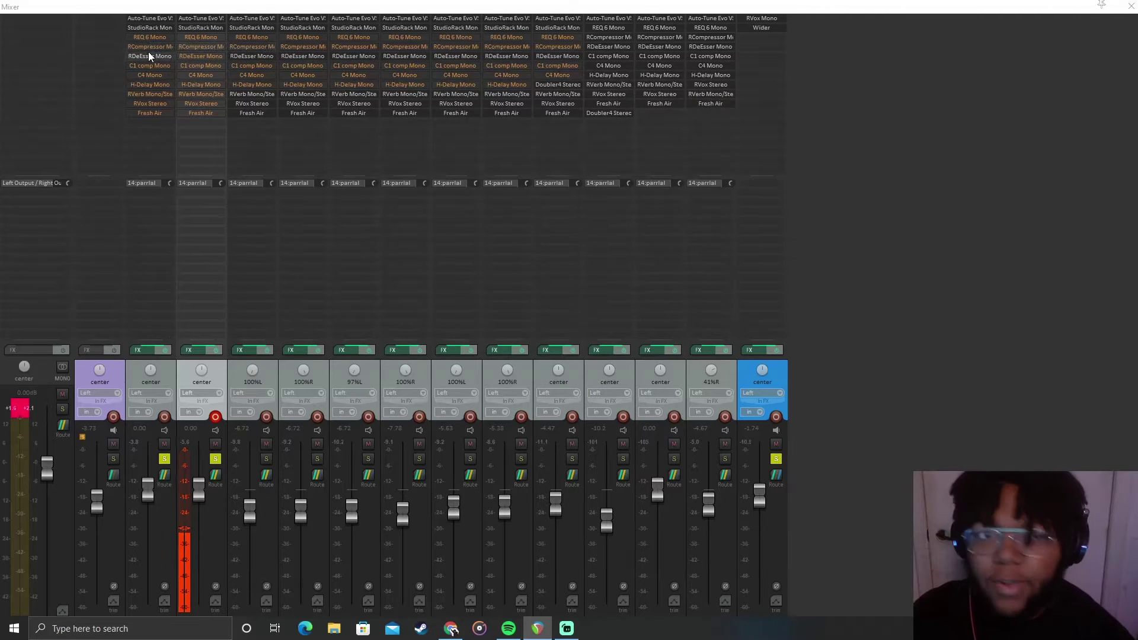
Re-enable the RVerb reverb on the first main vocal track
right_click(152, 92)
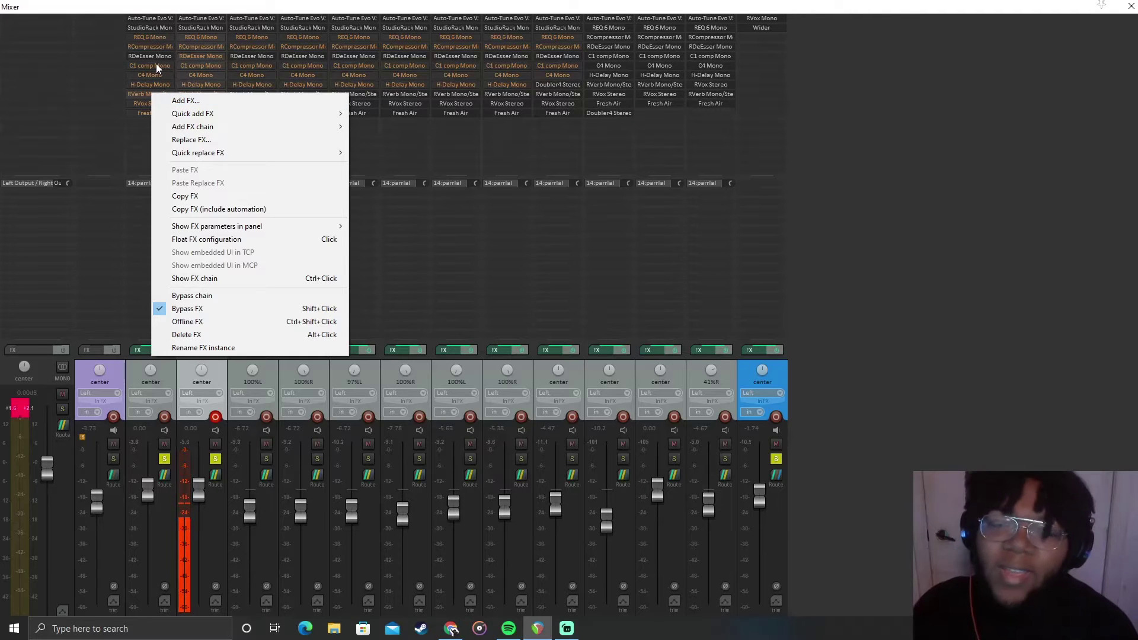
right_click(139, 94)
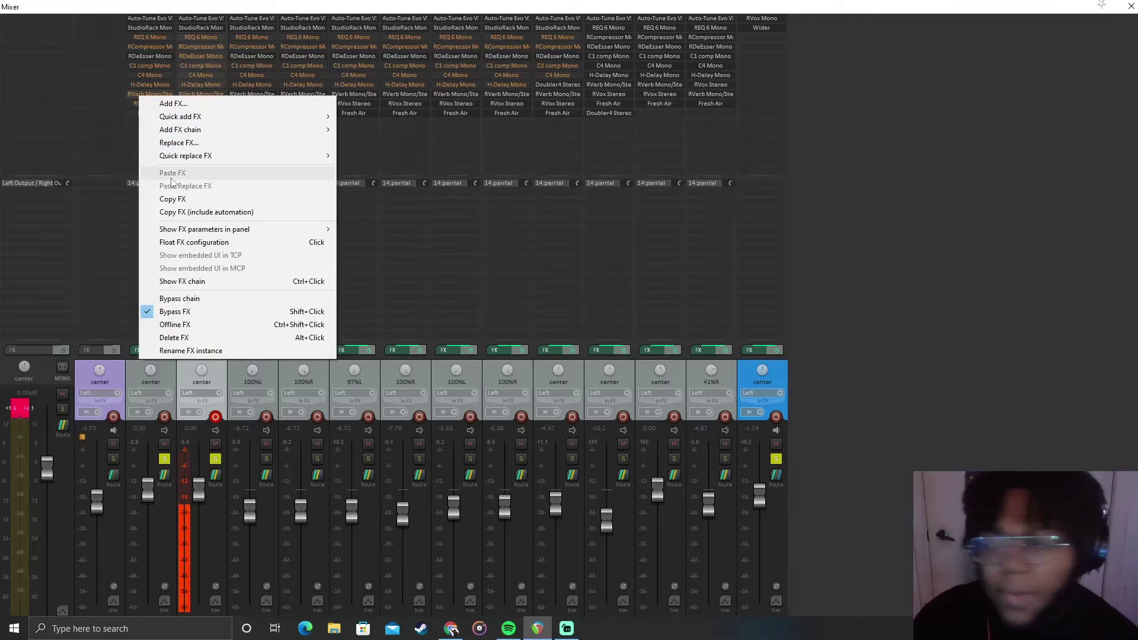
left_click(166, 311)
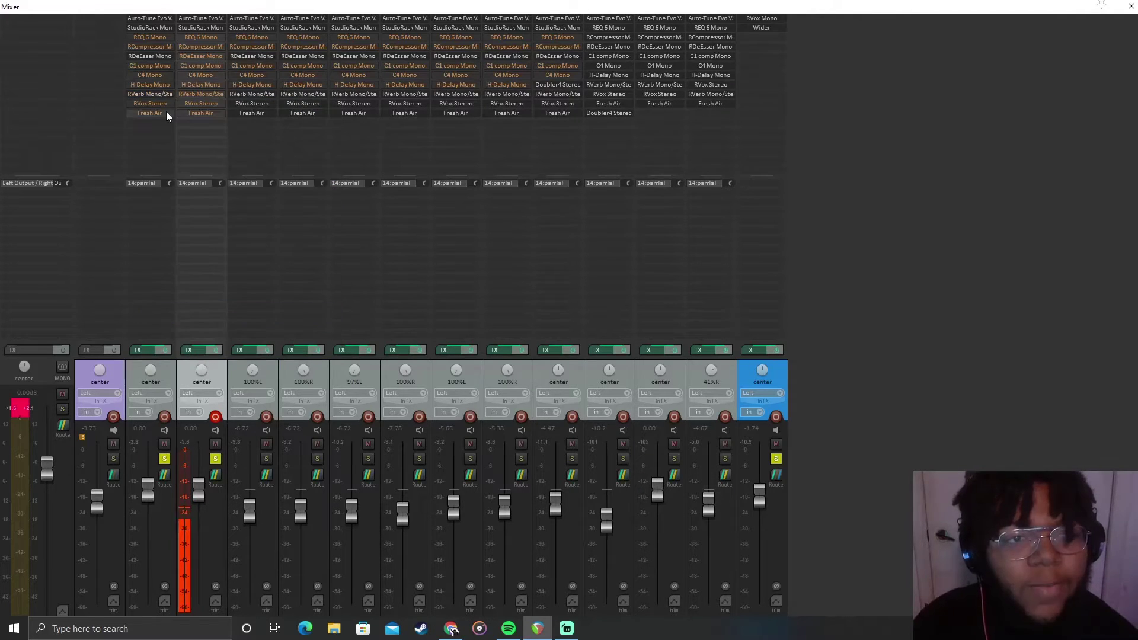
Open RVerb on the first main vocal track, review its Hall 1 reverb settings and close it
left_click(157, 95)
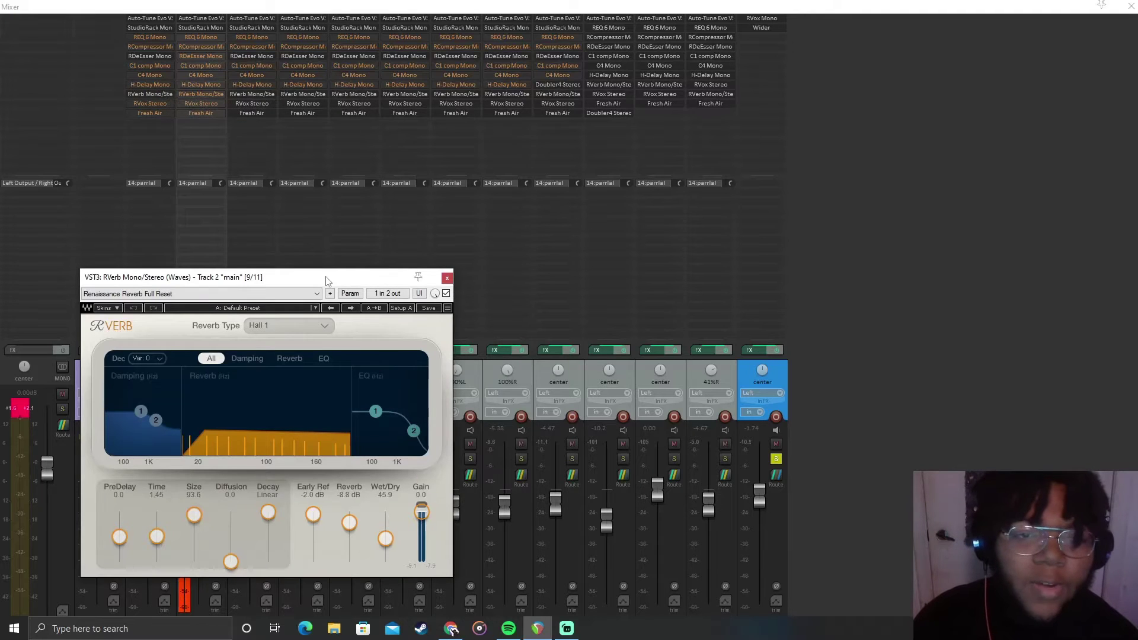
left_click_drag(324, 284, 572, 168)
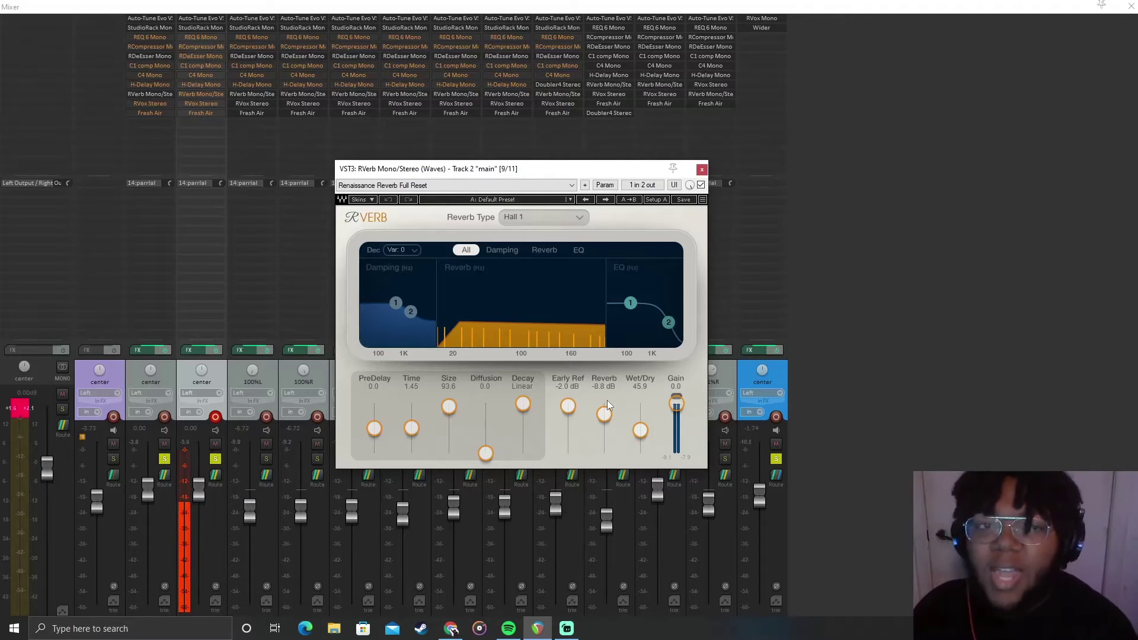
left_click(203, 93)
Re-enable RDeEsser and RVerb on the second main vocal track
right_click(205, 59)
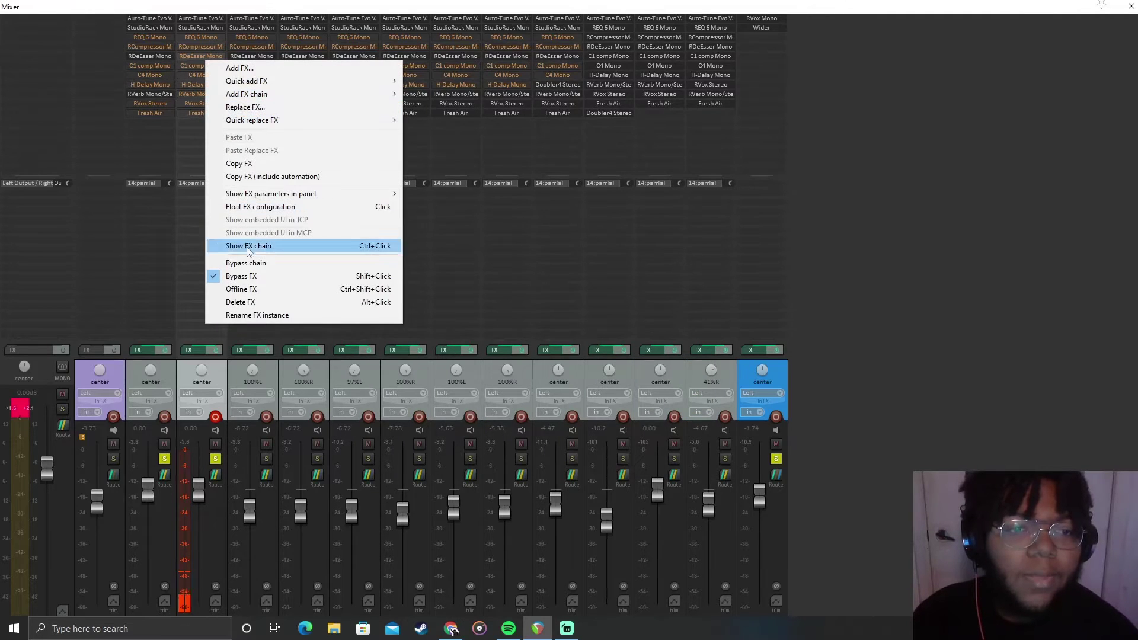
left_click(246, 276)
right_click(195, 94)
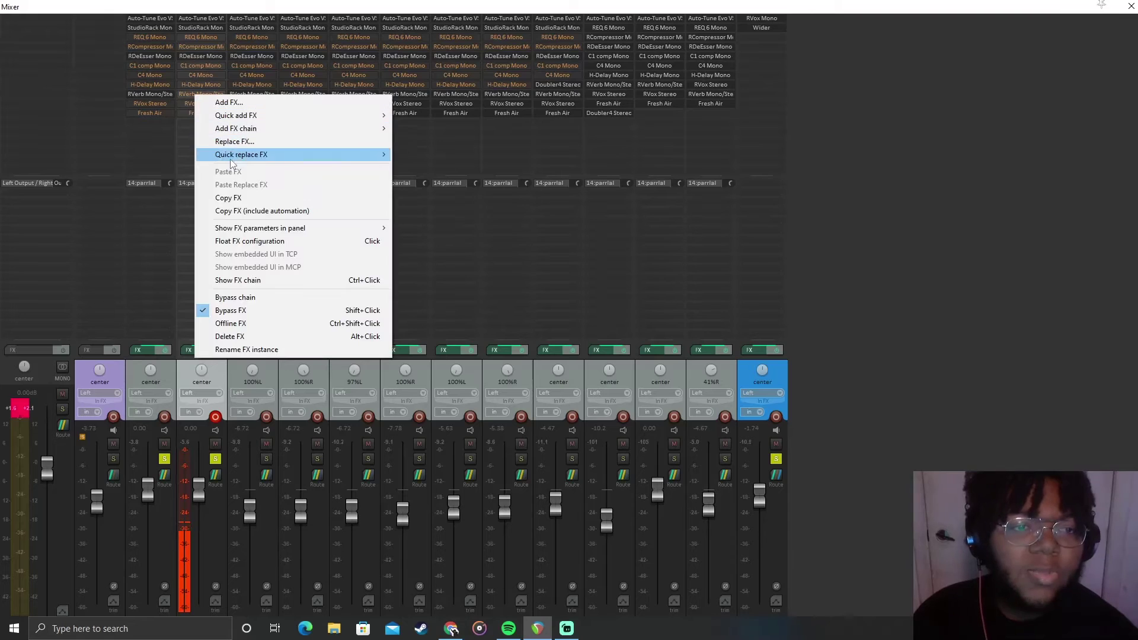
left_click(219, 310)
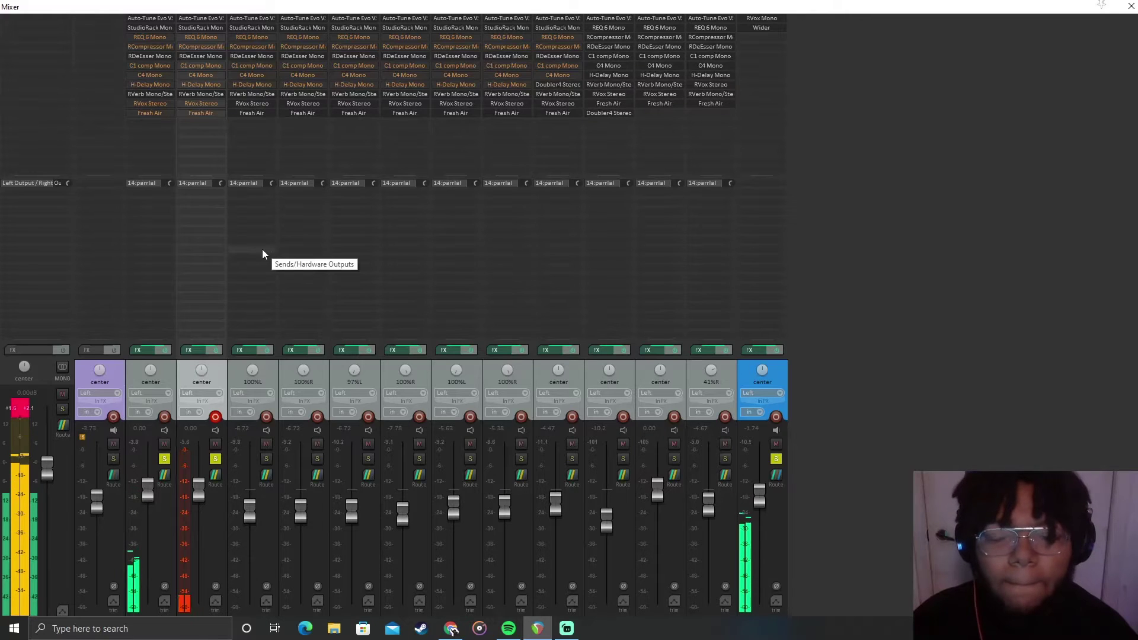
Re-enable RVox Stereo on both main vocal tracks
right_click(150, 111)
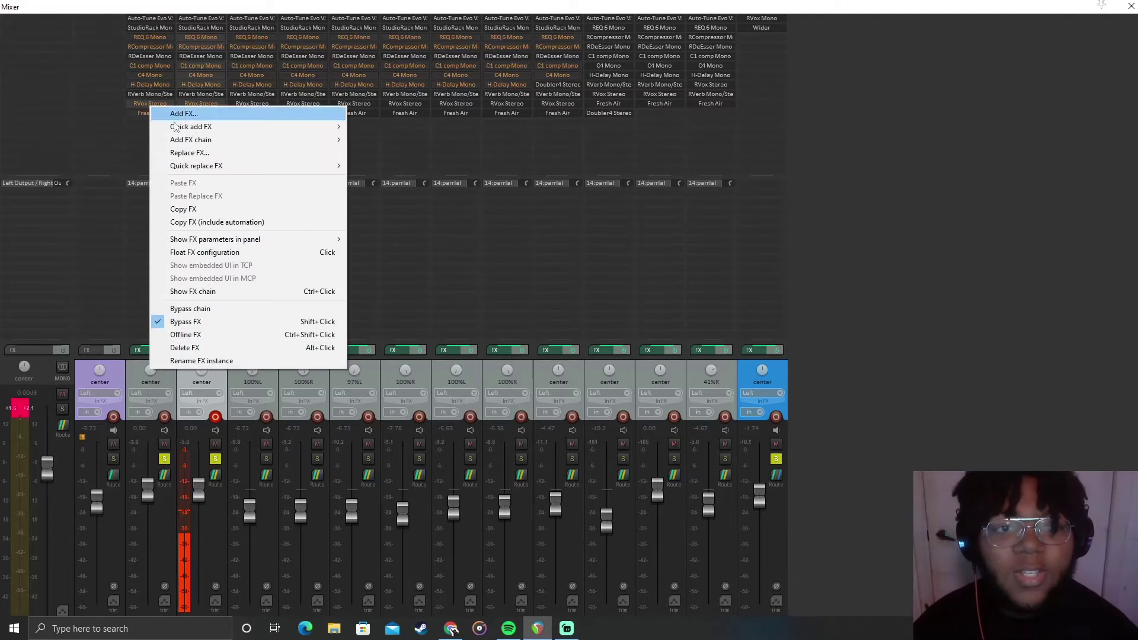
left_click(199, 321)
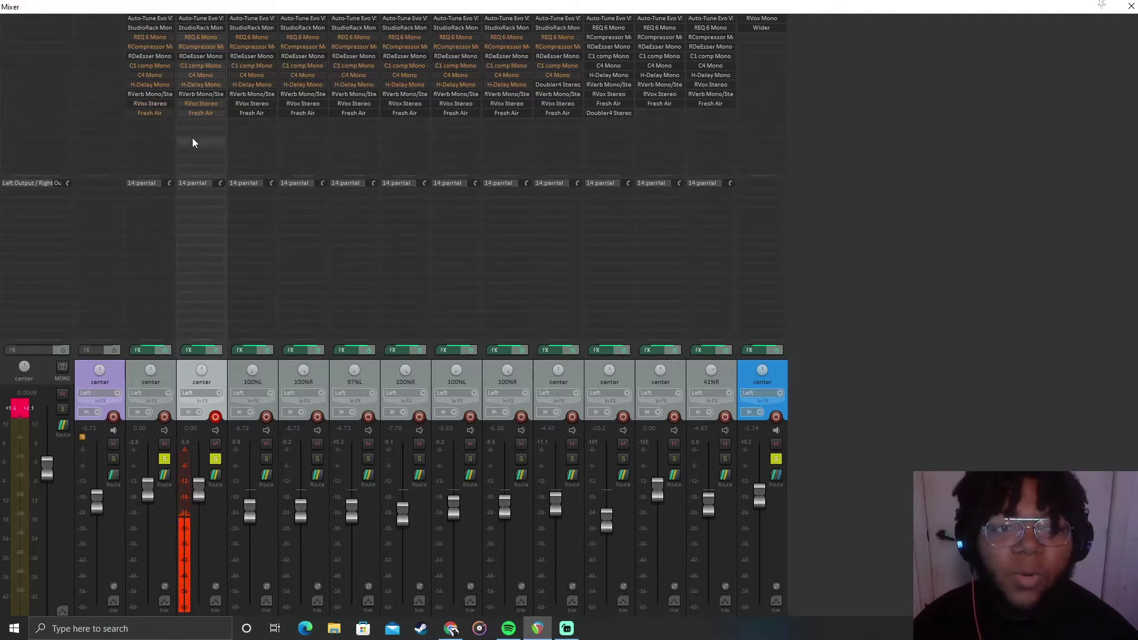
right_click(205, 103)
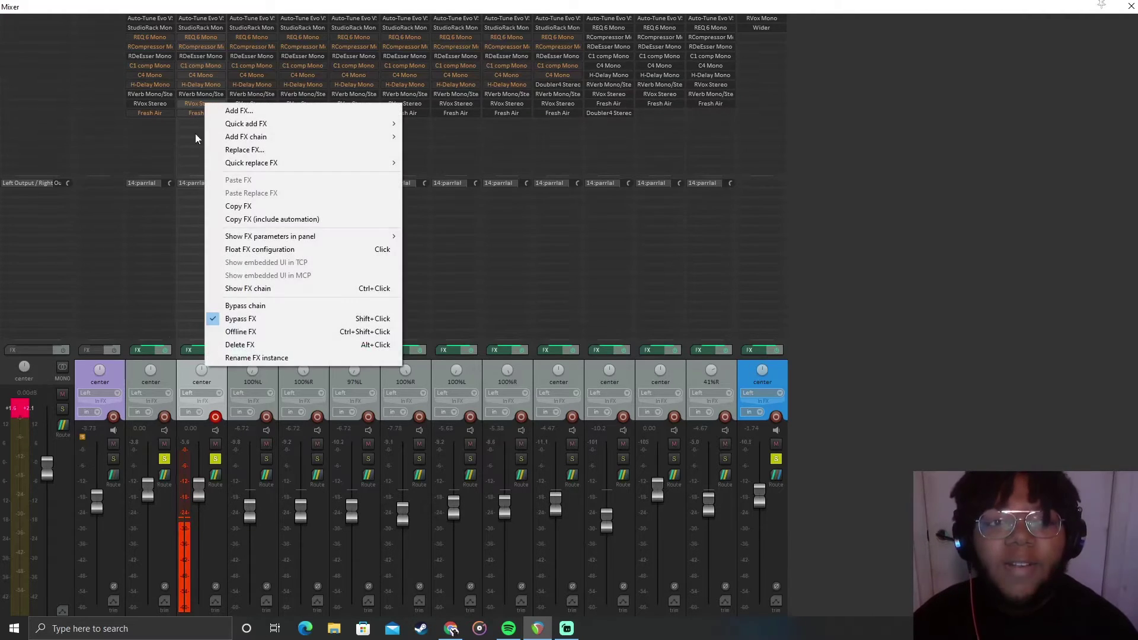
left_click(222, 320)
Open RVox on the first main vocal track, review its gate, compression and gain settings, and close it
double_click(151, 104)
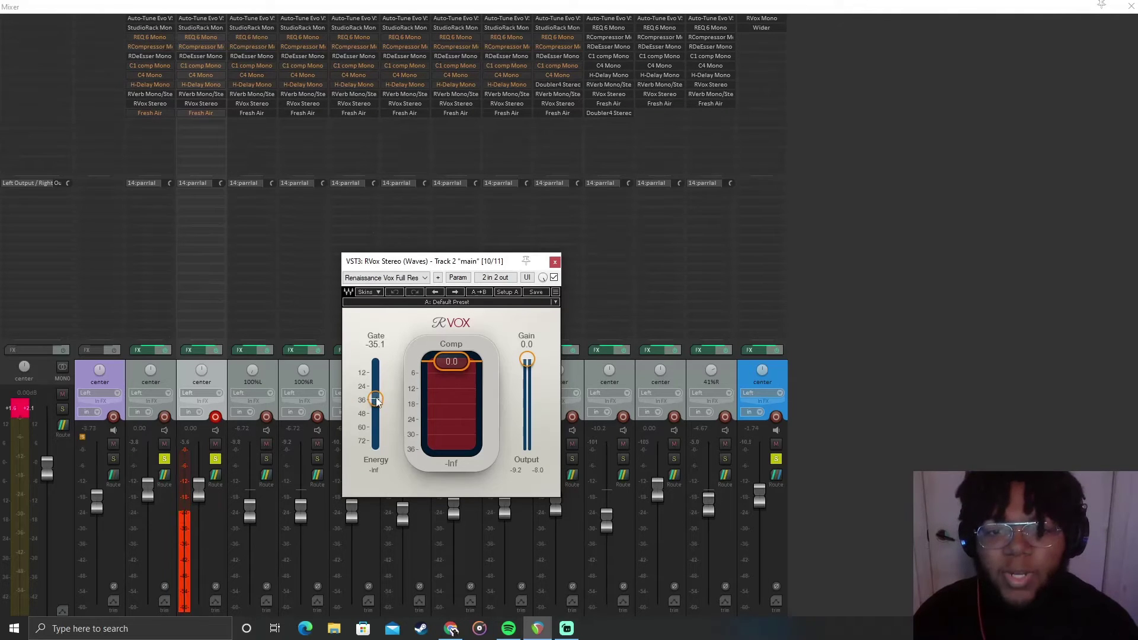
left_click(554, 261)
left_click(187, 103)
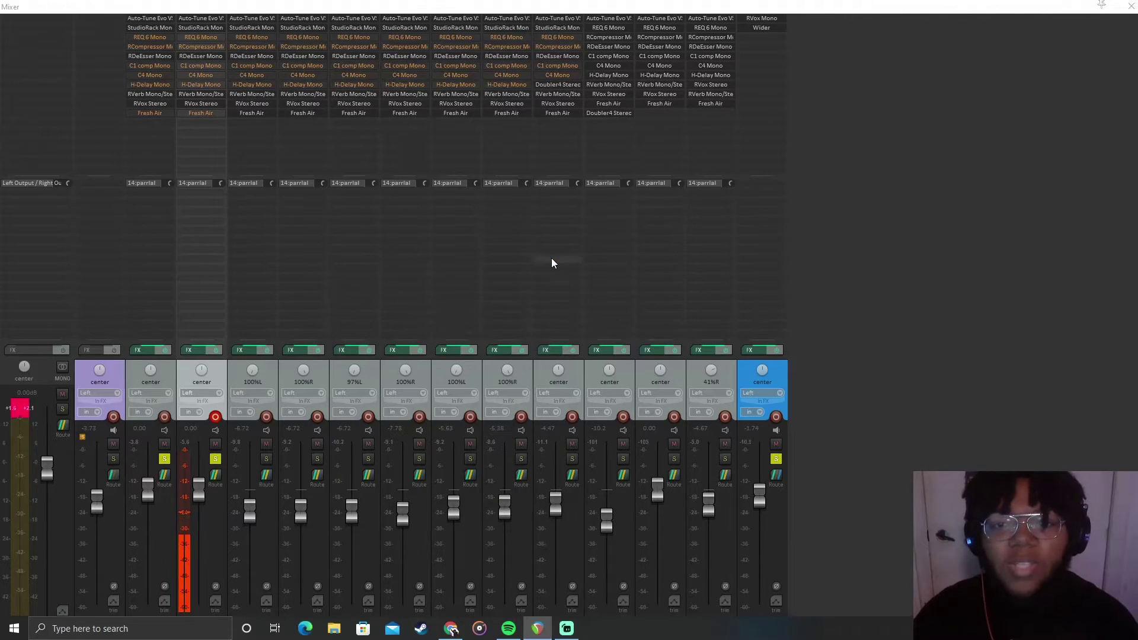
left_click(553, 262)
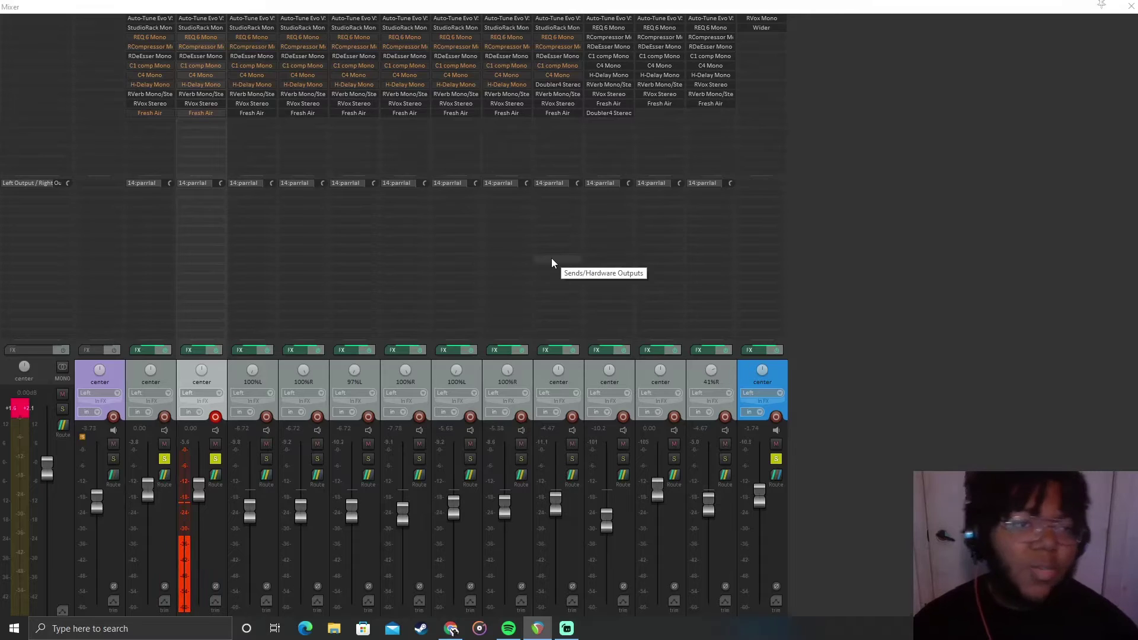
Play the main vocals with RVox active and bypass the whole effects chain on the blue parallel track
key("space")
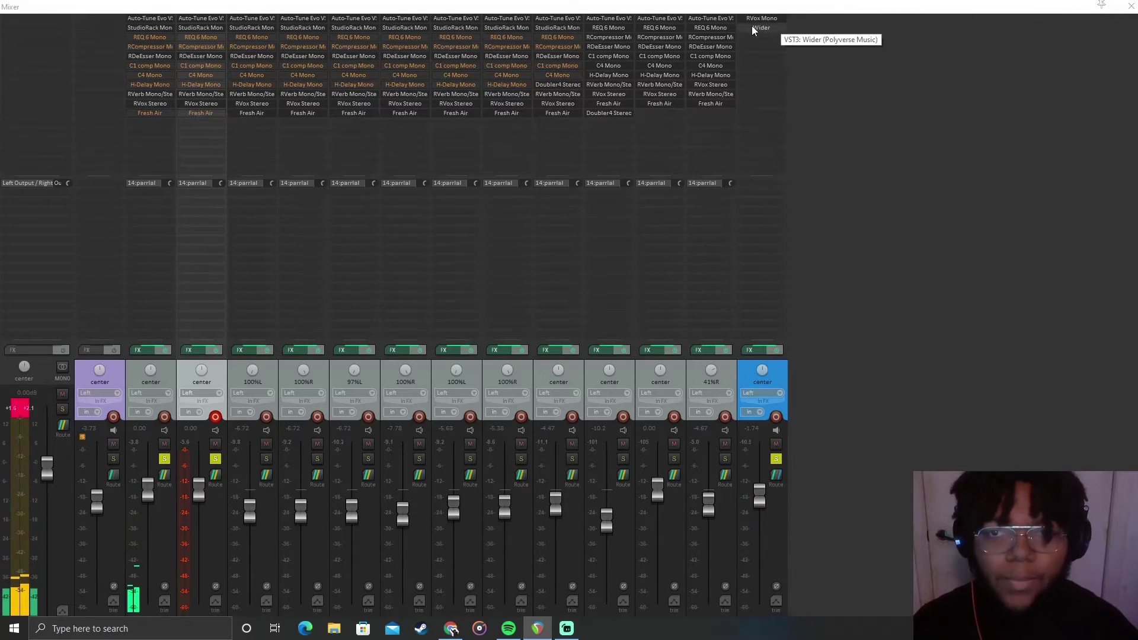
left_click(149, 114, "shift")
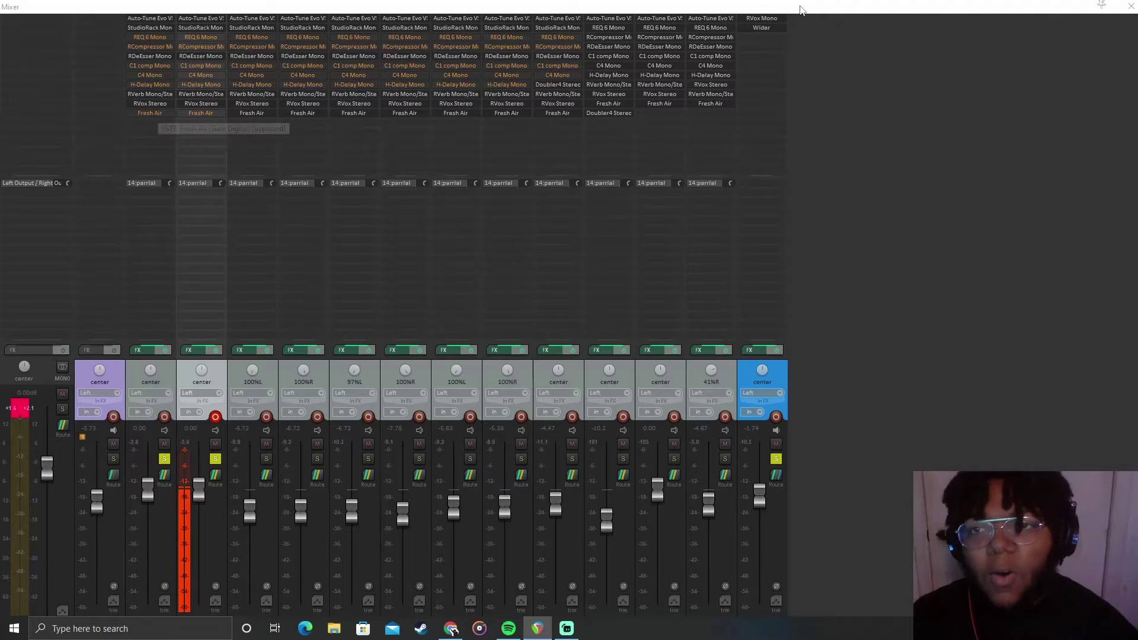
right_click(772, 24)
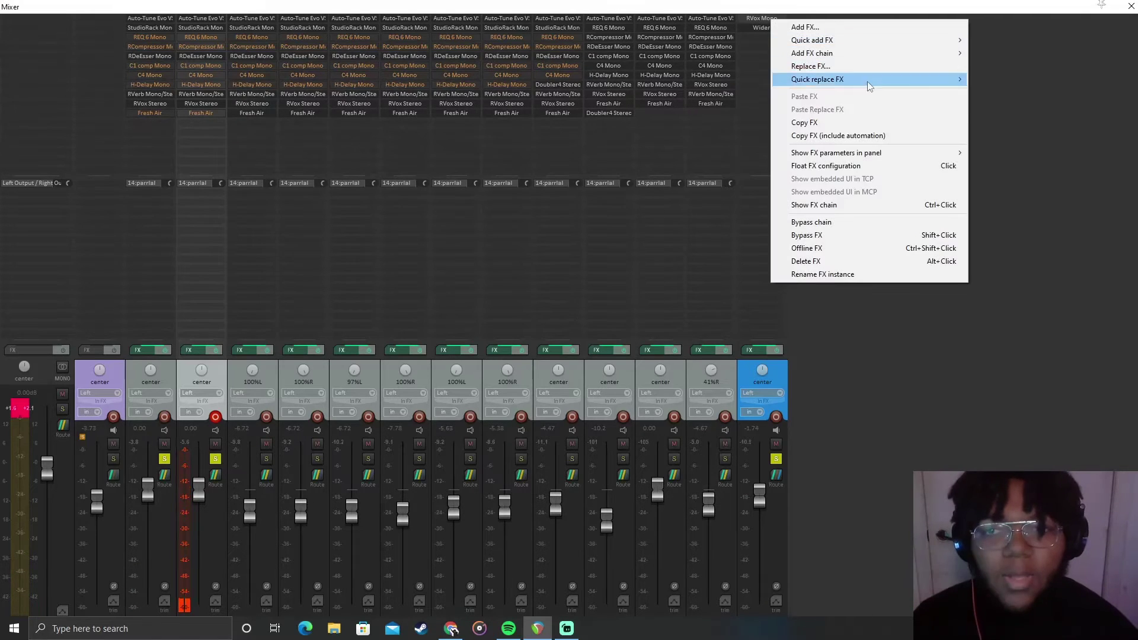
left_click(808, 225)
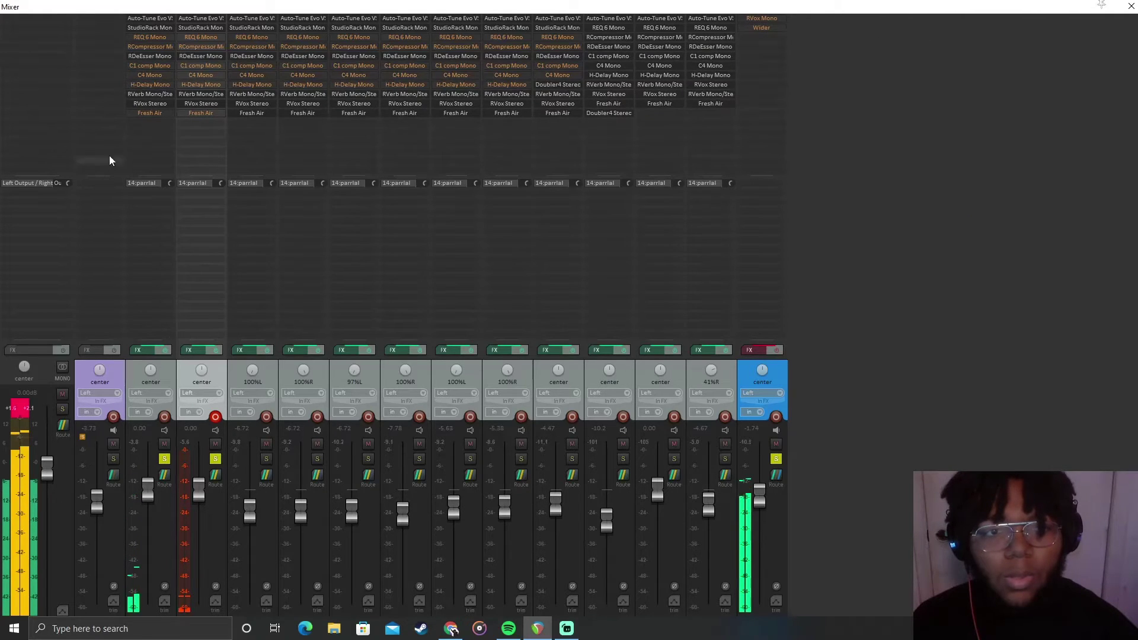
Bypass RVox on the first main vocal track during playback to compare the sound, and re-enable it
right_click(140, 105)
left_click(172, 302)
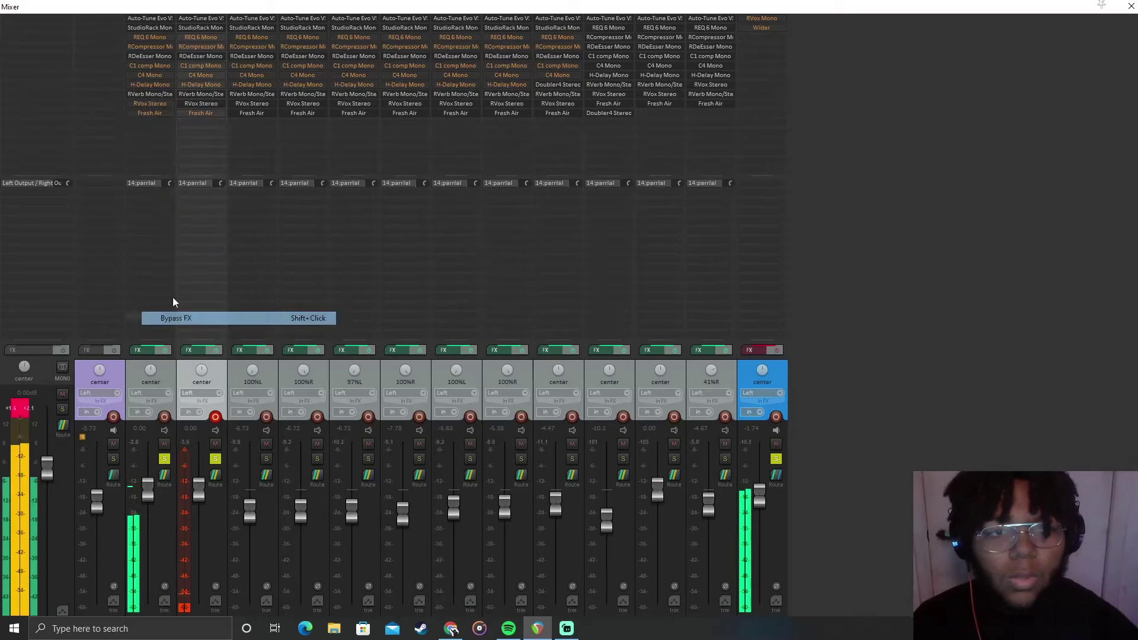
right_click(182, 115)
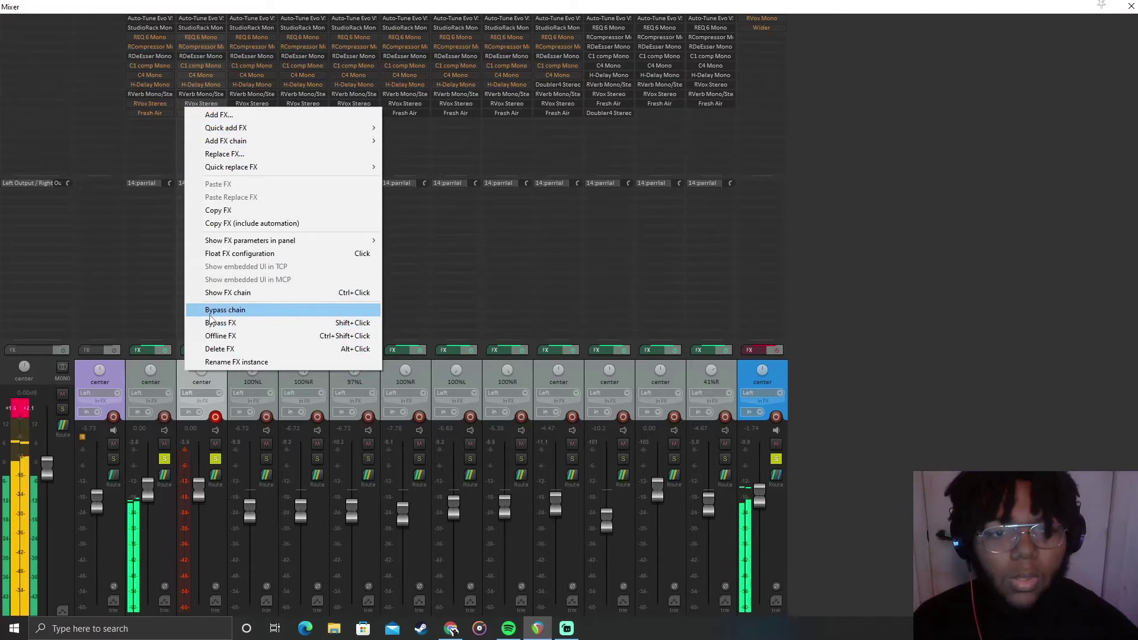
right_click(142, 104)
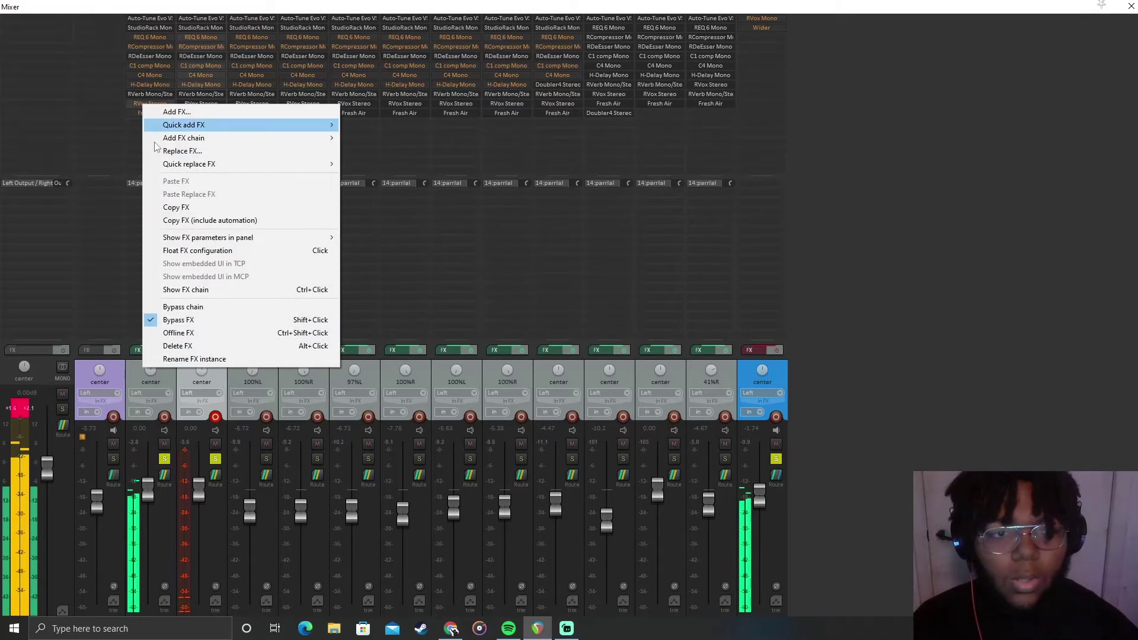
left_click(165, 318)
Re-enable Fresh Air on both main vocal tracks
right_click(145, 109)
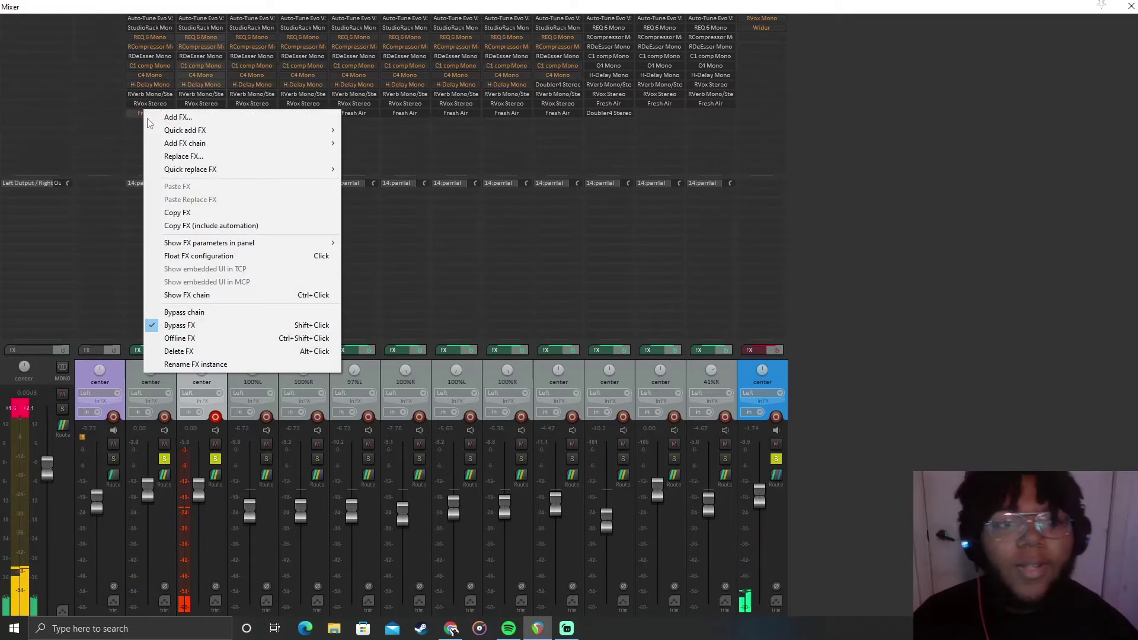
left_click(173, 325)
right_click(201, 114)
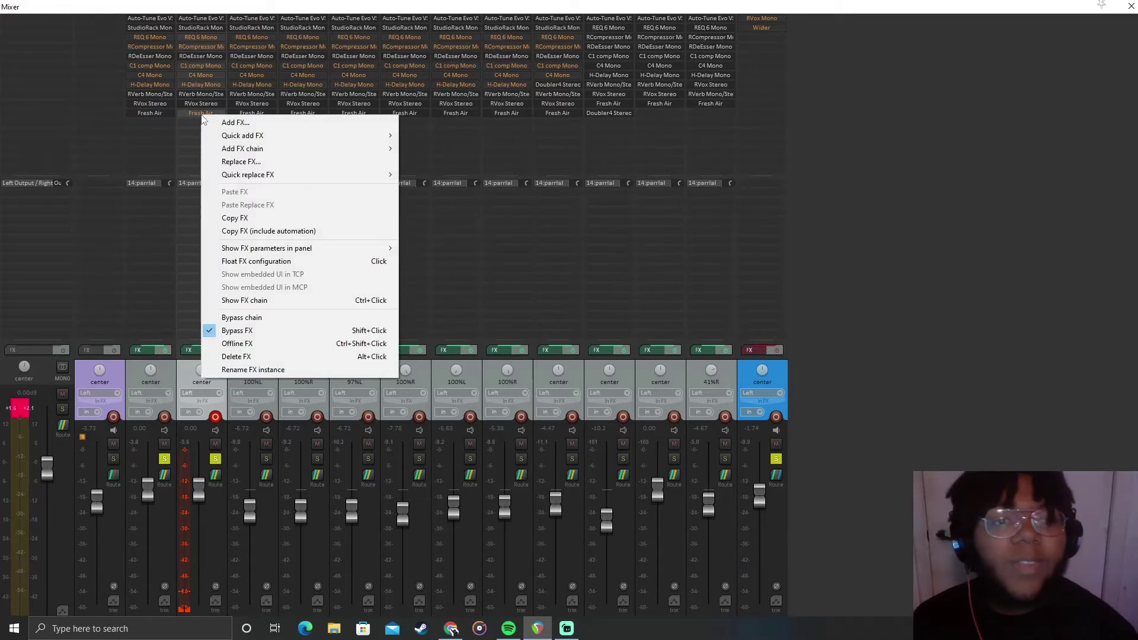
left_click(231, 330)
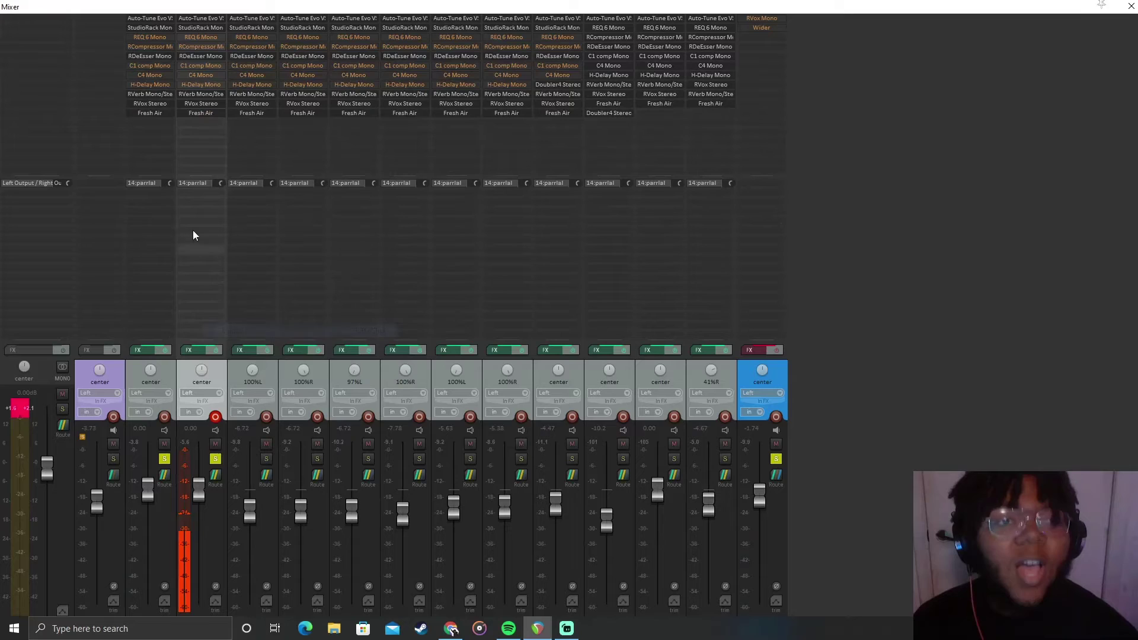
Open Fresh Air on the first main vocal track, review its Mid Air and High Air settings, and close it
left_click(160, 113)
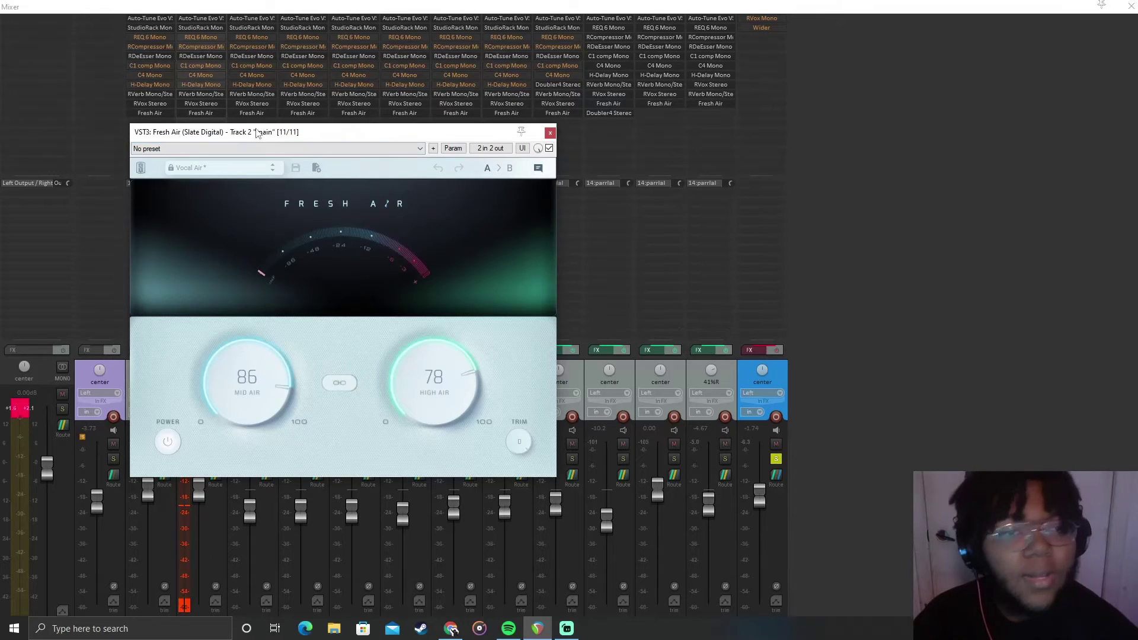
left_click_drag(254, 132, 484, 148)
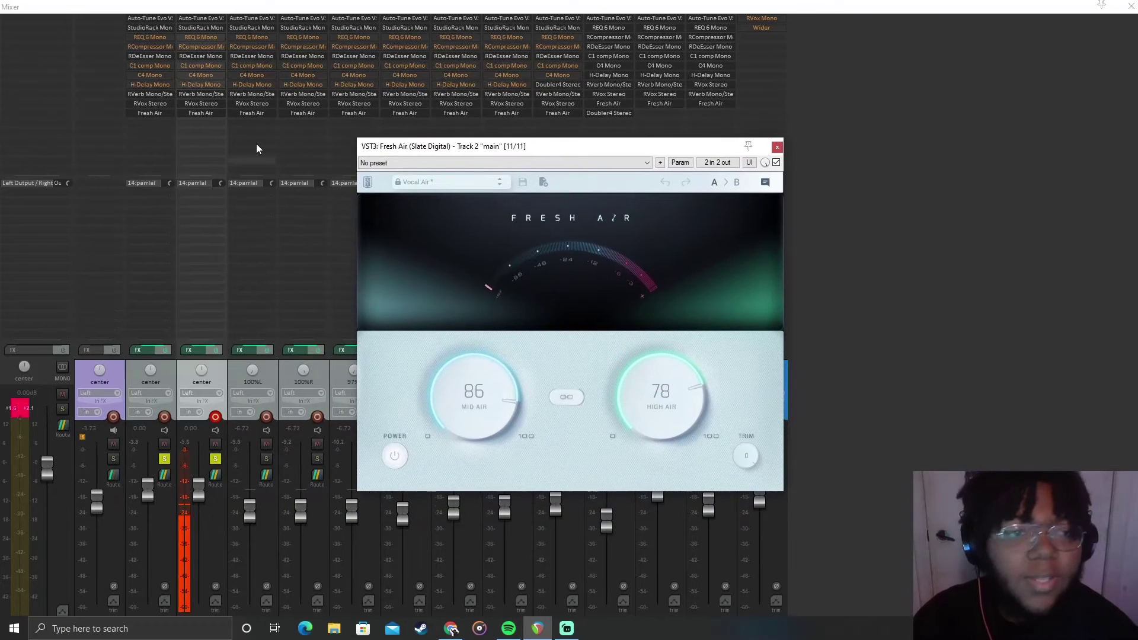
left_click(152, 112)
Bypass Fresh Air on the first main vocal track to hear the difference, and re-enable it
right_click(152, 113)
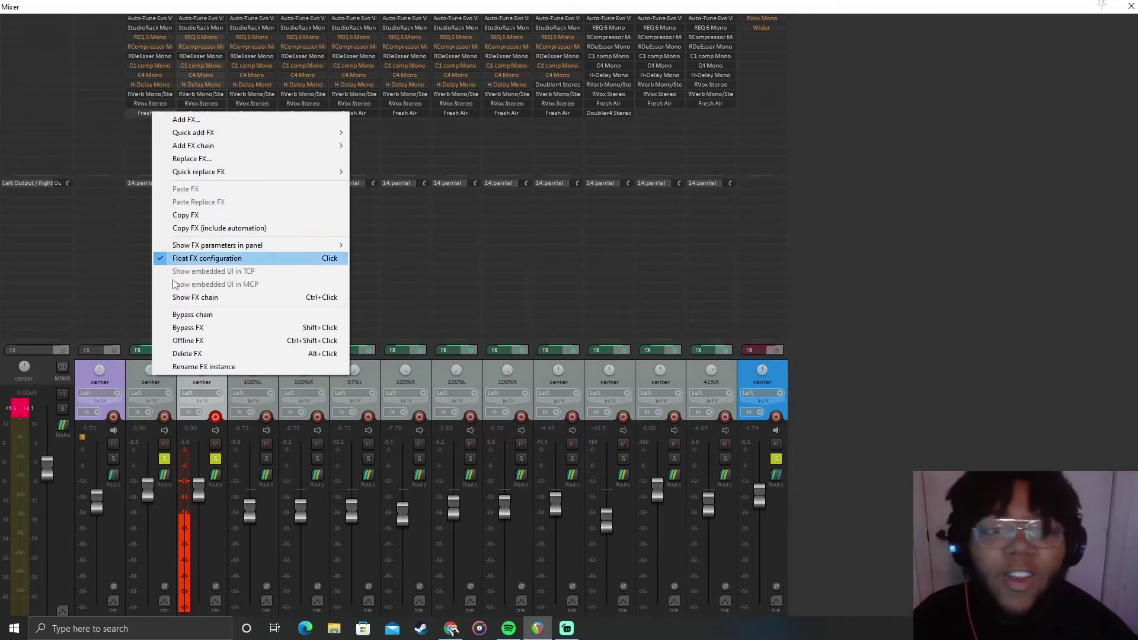
left_click(173, 330)
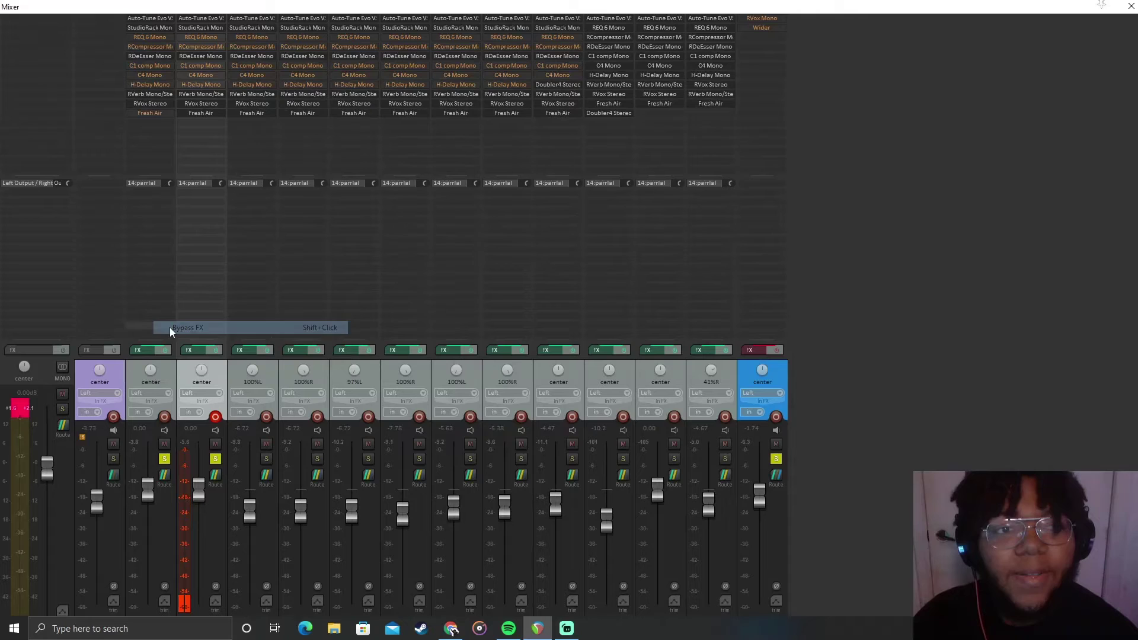
right_click(154, 110)
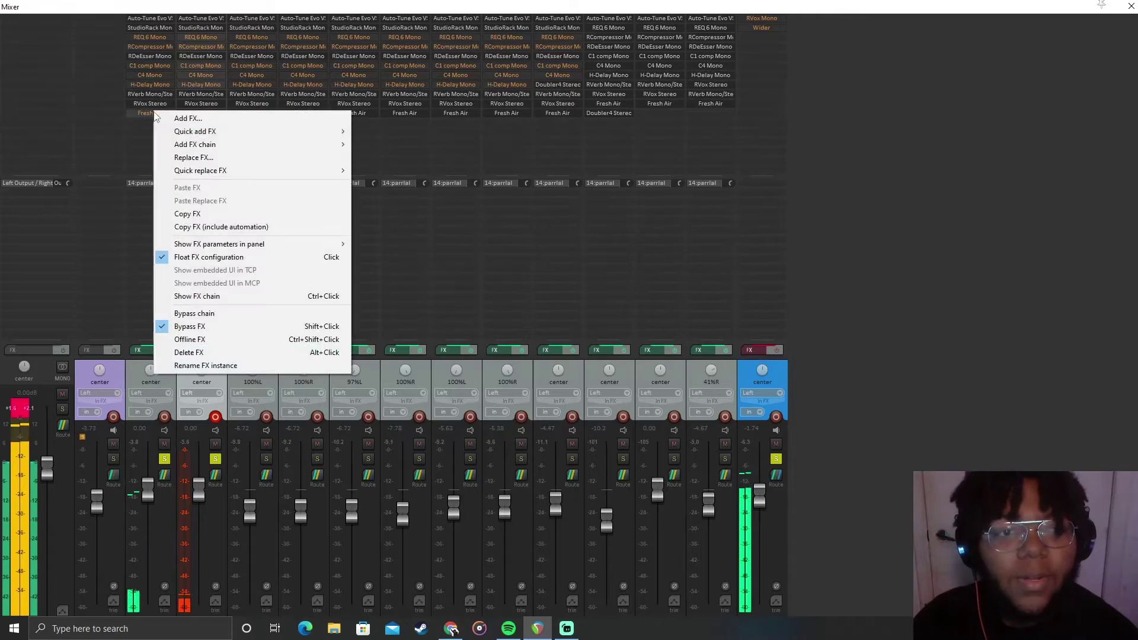
left_click(190, 327)
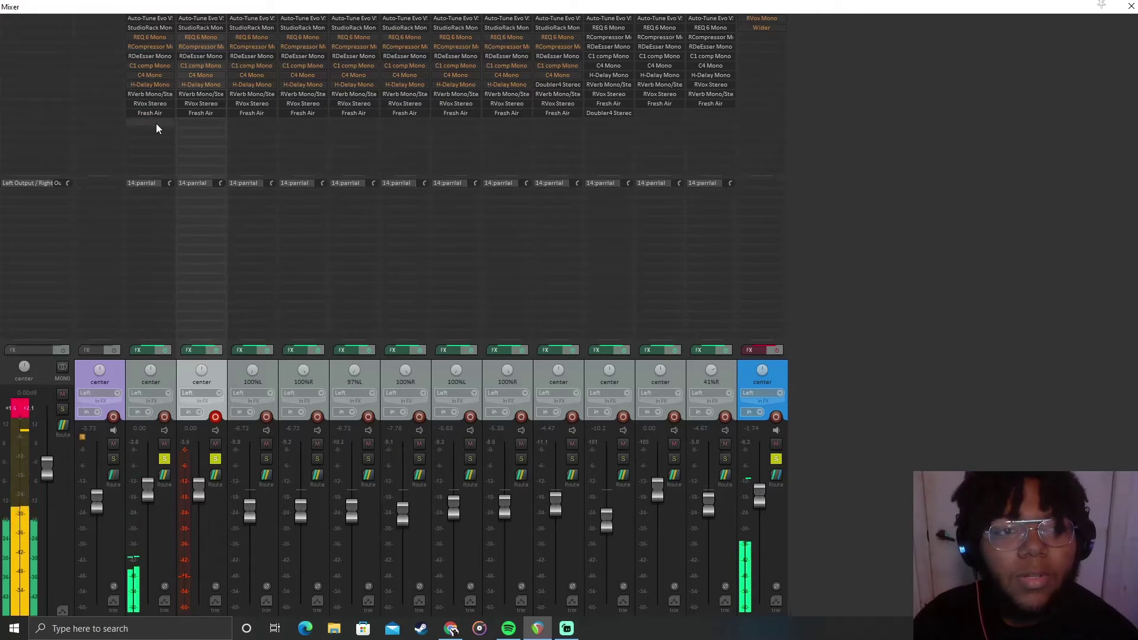
Compare the vocals with Fresh Air bypassed on both main tracks during playback, and re-enable it on both
right_click(193, 114)
left_click(207, 330)
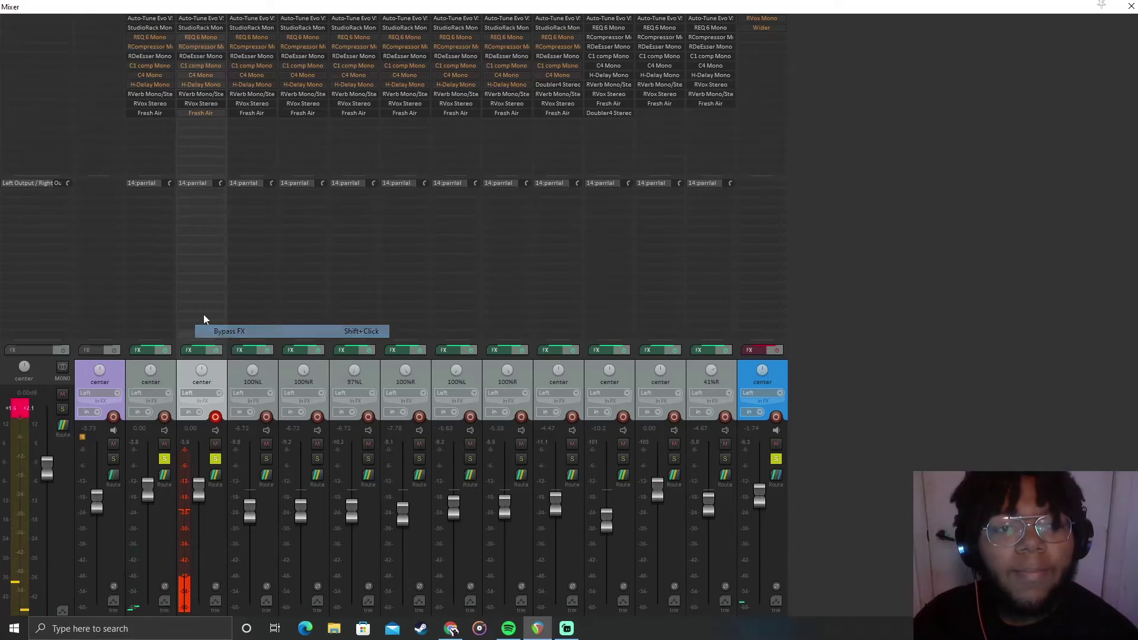
right_click(149, 115)
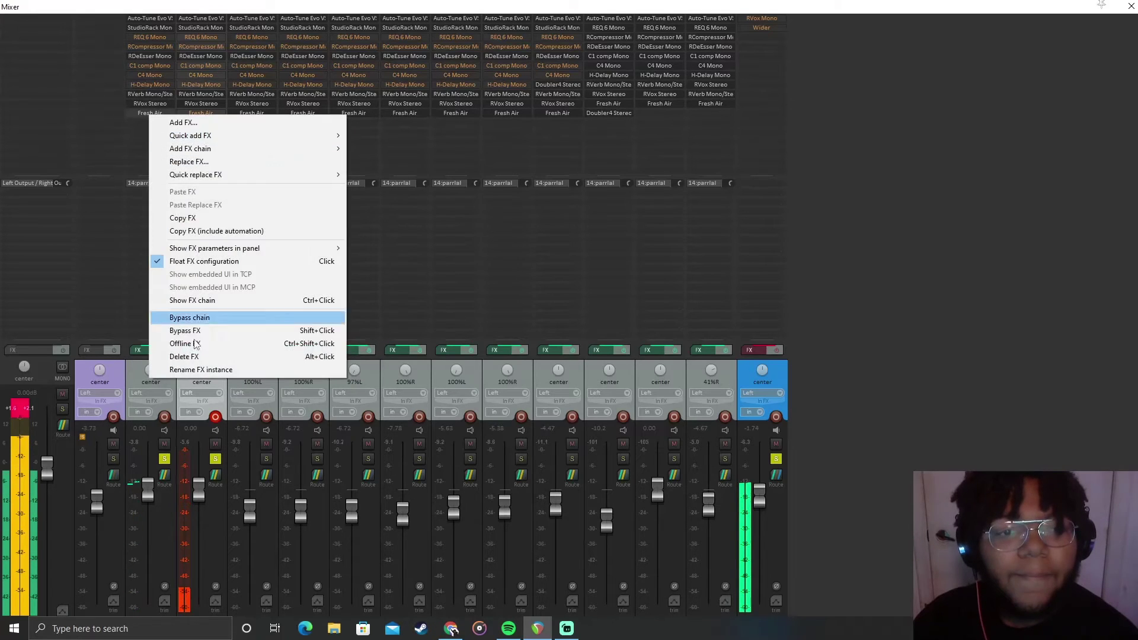
left_click(196, 329)
right_click(147, 117)
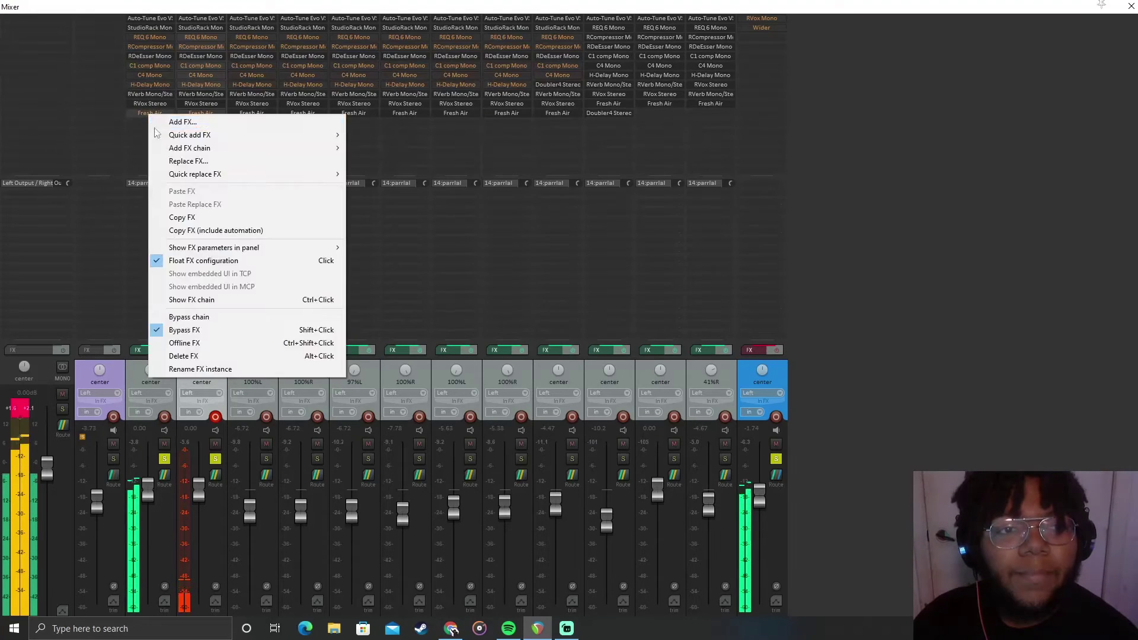
left_click(177, 329)
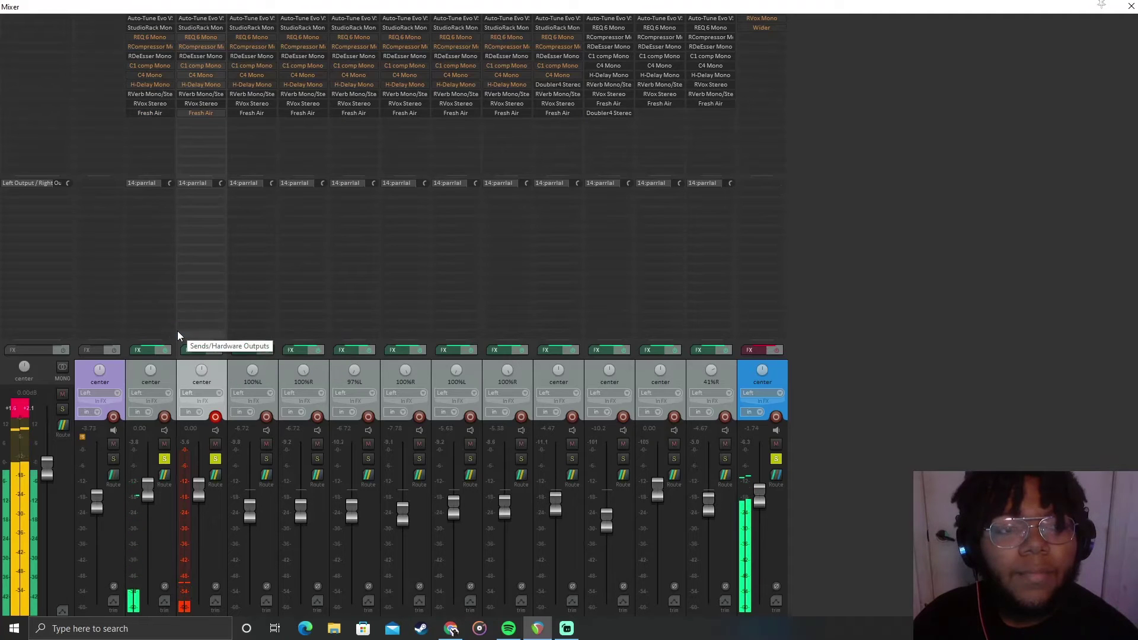
right_click(189, 115)
left_click(214, 333)
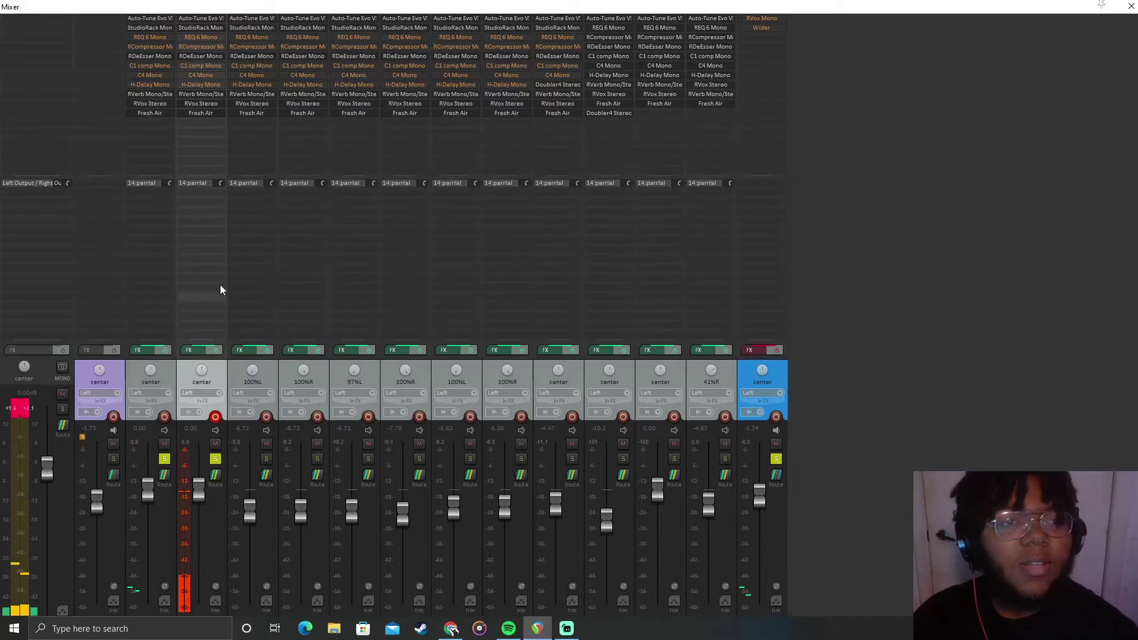
Reopen Fresh Air on the first main vocal track, raise Mid Air to 87 and return it to 86
left_click(148, 114)
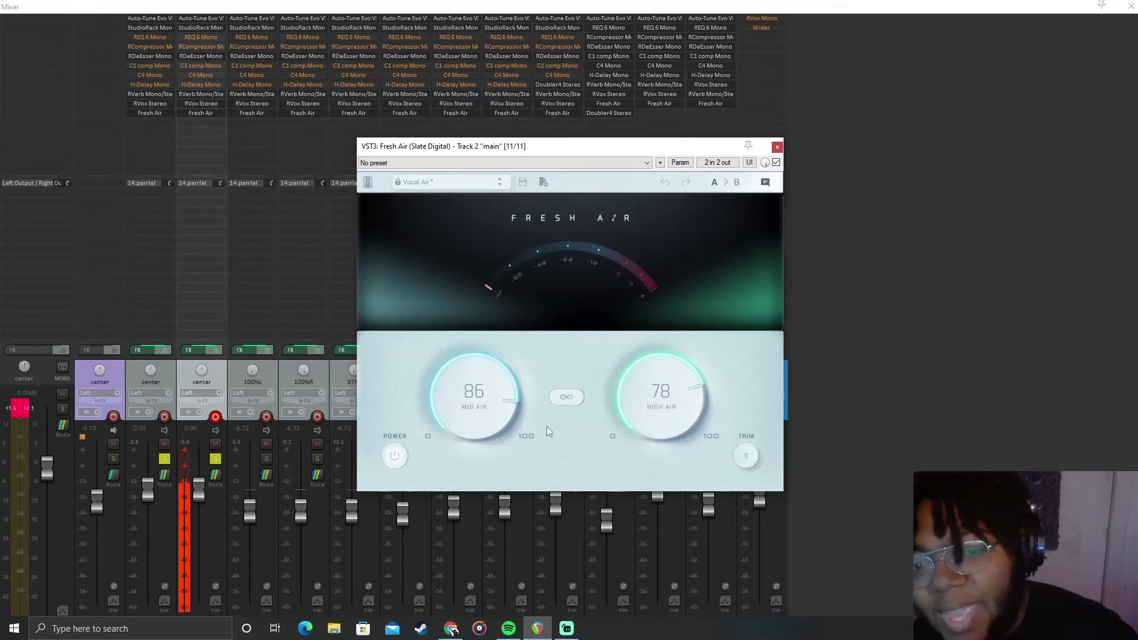
scroll(494, 418, "up", 1)
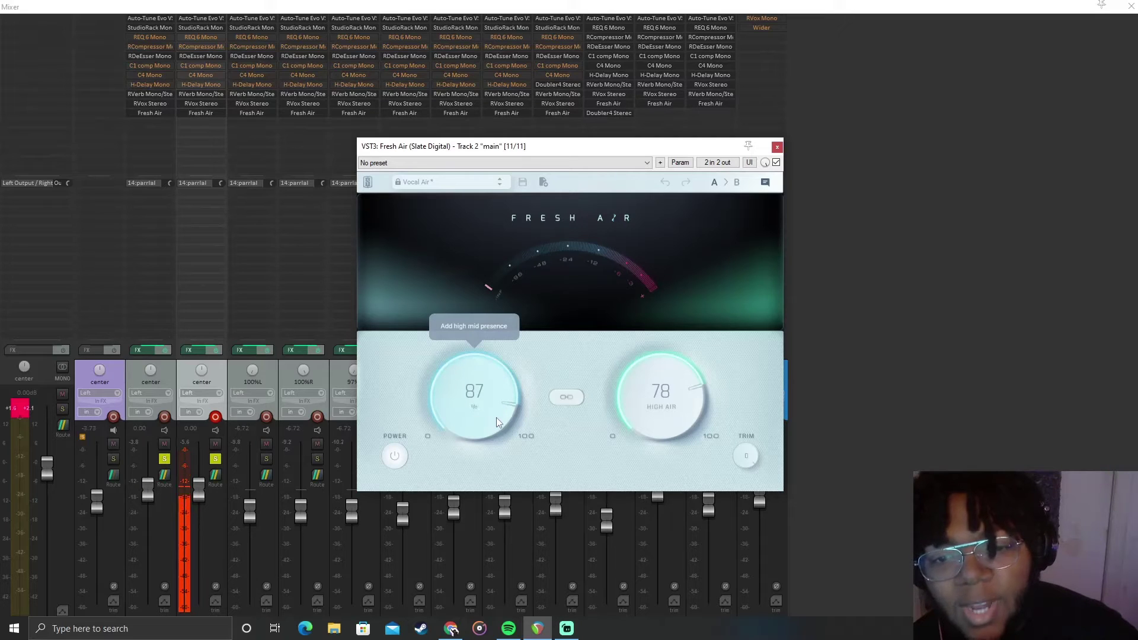
scroll(494, 418, "down", 1)
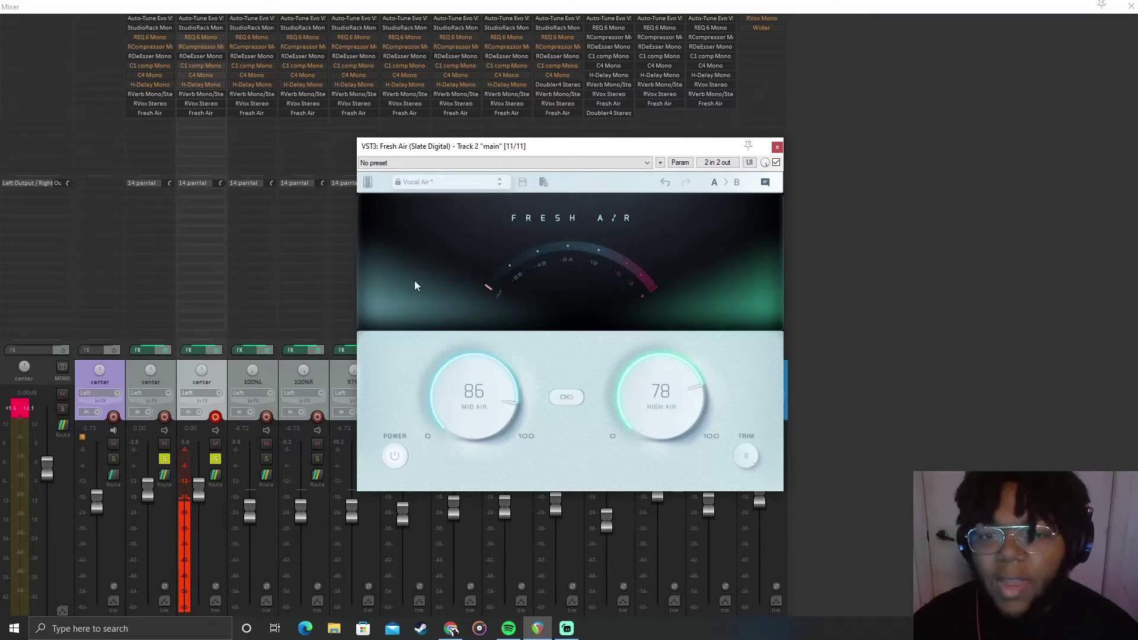
Reset Fresh Air's Mid Air and High Air to 0, restore them to 86 and 78, and close the plugin
double_click(460, 380)
double_click(659, 408)
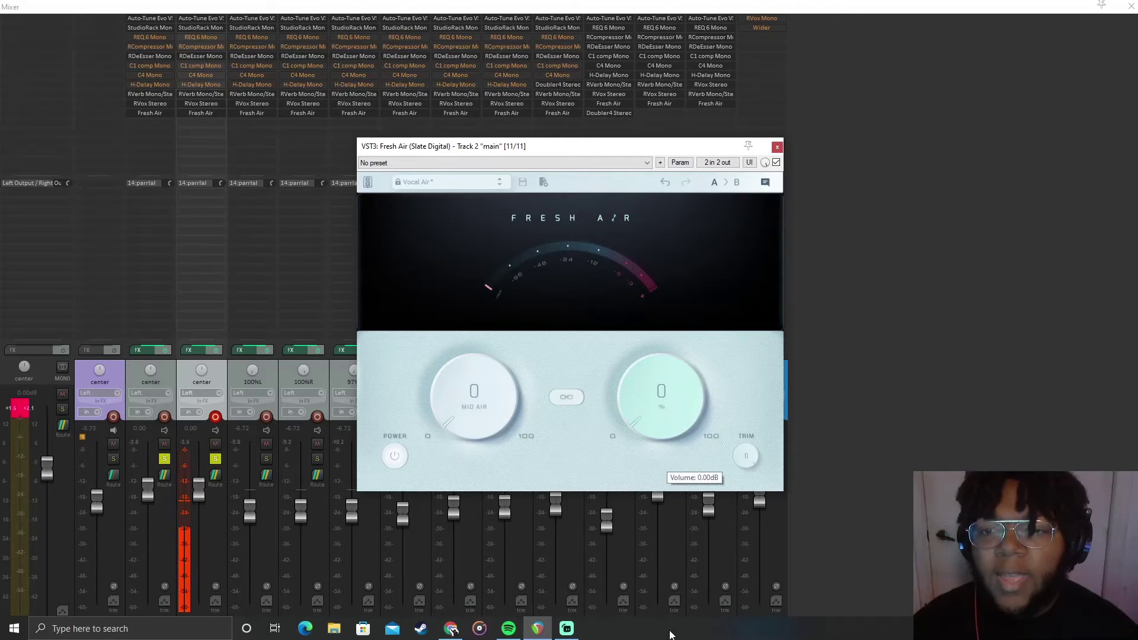
left_click_drag(653, 551, 666, 396)
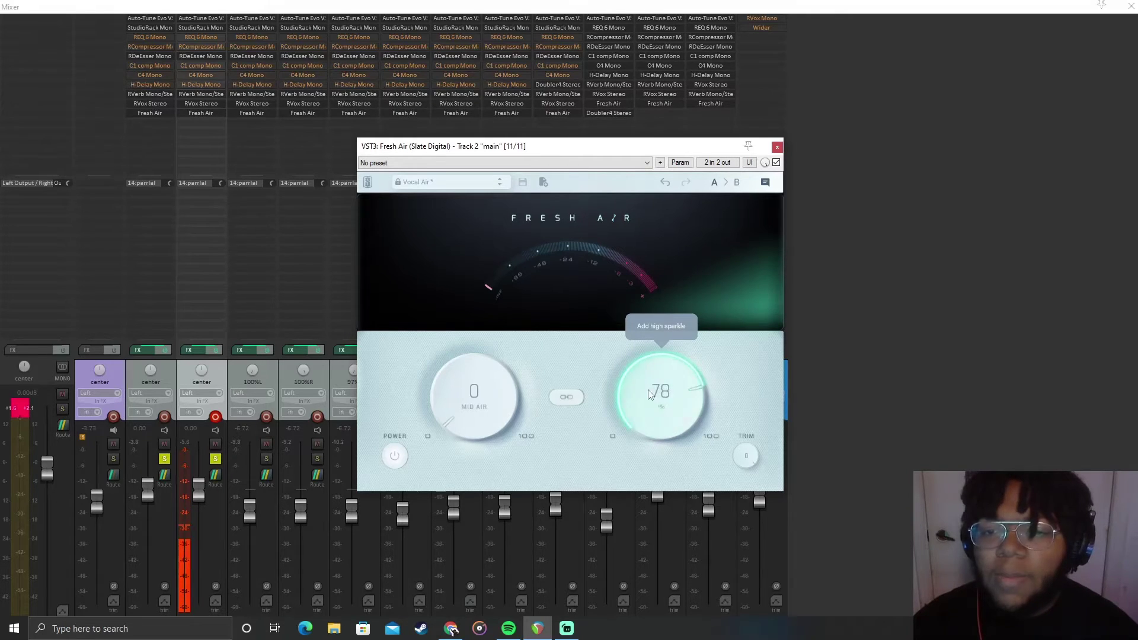
left_click_drag(442, 391, 423, 308)
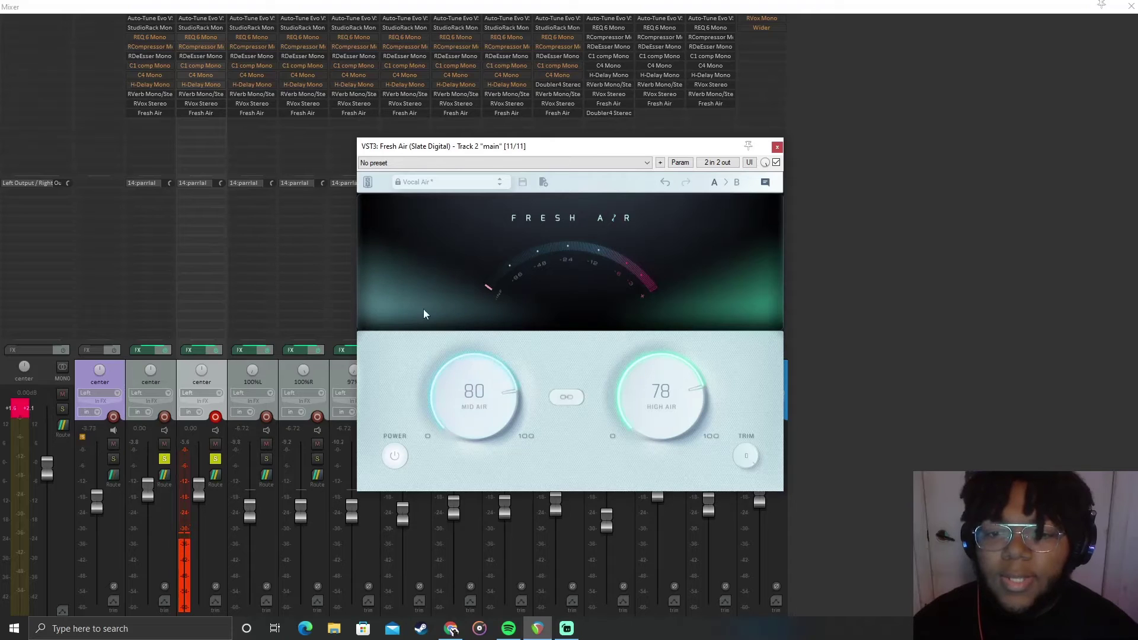
left_click_drag(460, 393, 461, 389)
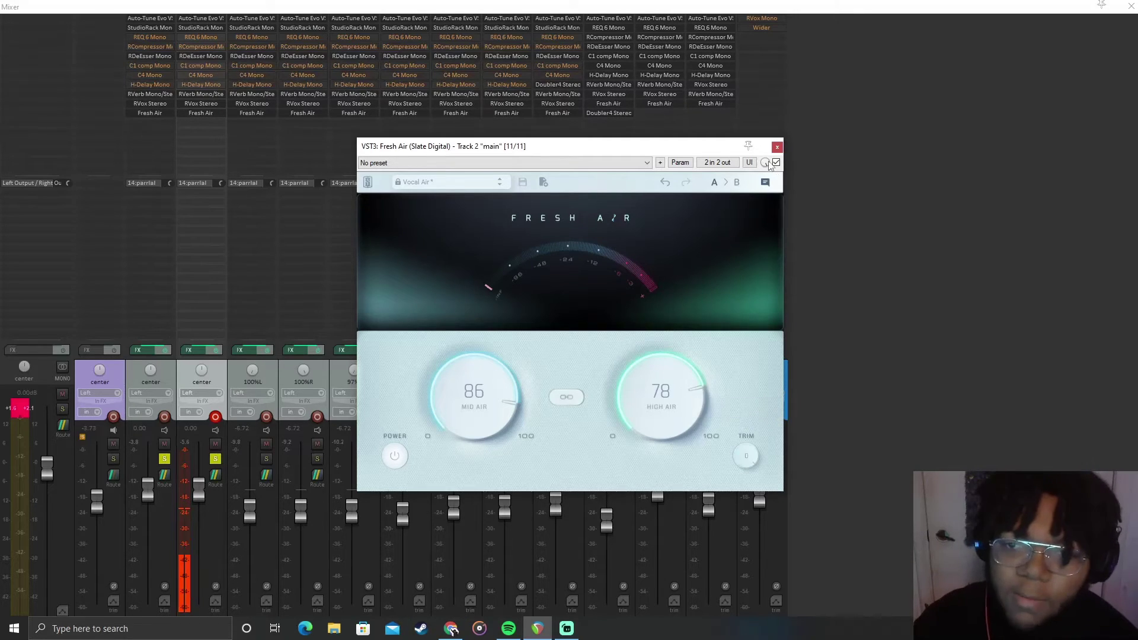
left_click(777, 146)
Re-enable the bypassed effects chain on the parallel track, and review its RVox Mono settings before closing the plugin
right_click(770, 22)
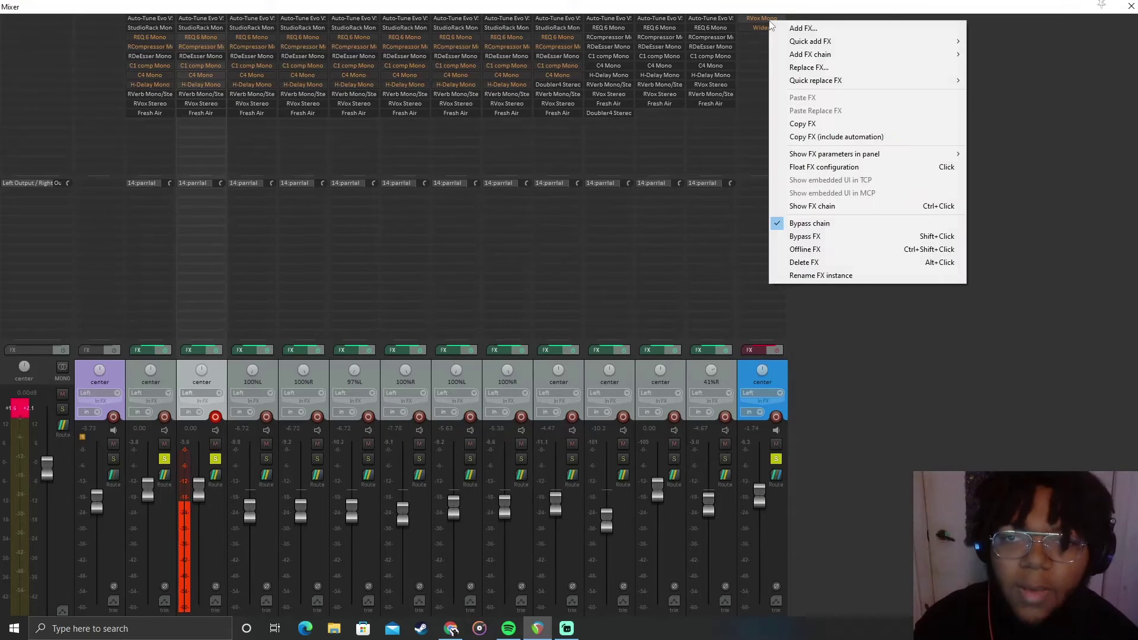
left_click(799, 225)
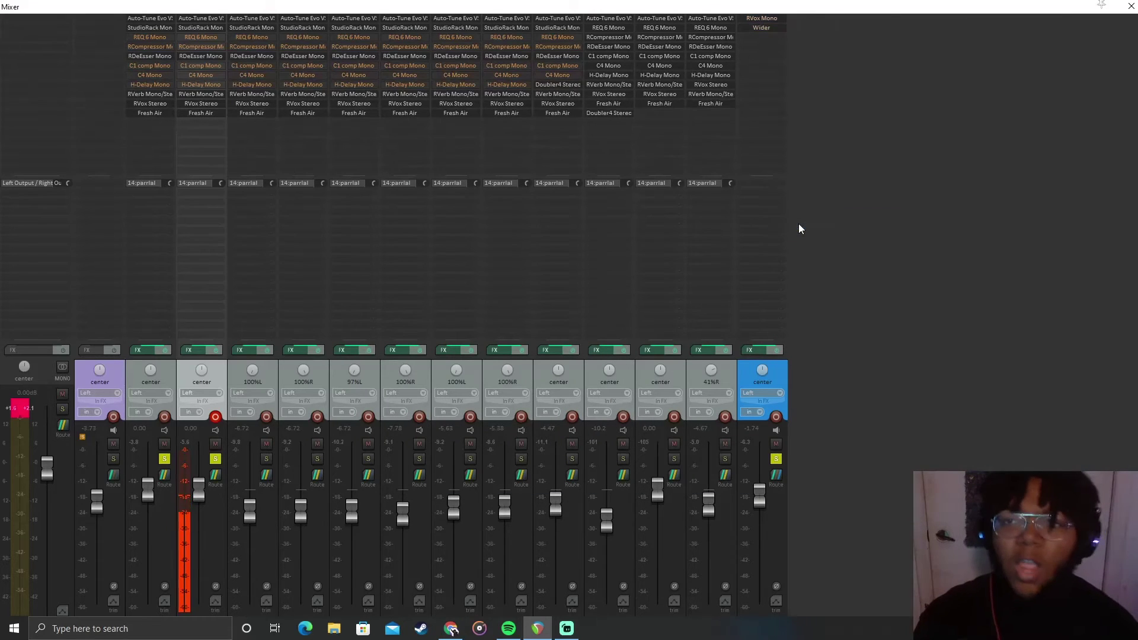
left_click(759, 19)
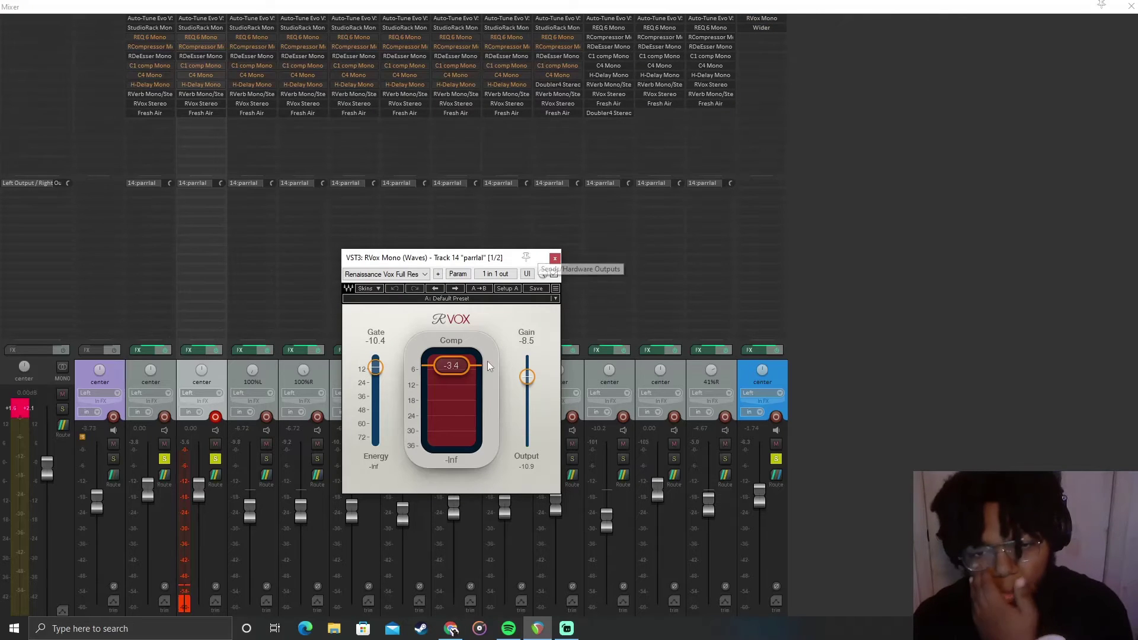
left_click(555, 257)
Open Wider on the parallel track and move its window clear of the channel controls
left_click(753, 29)
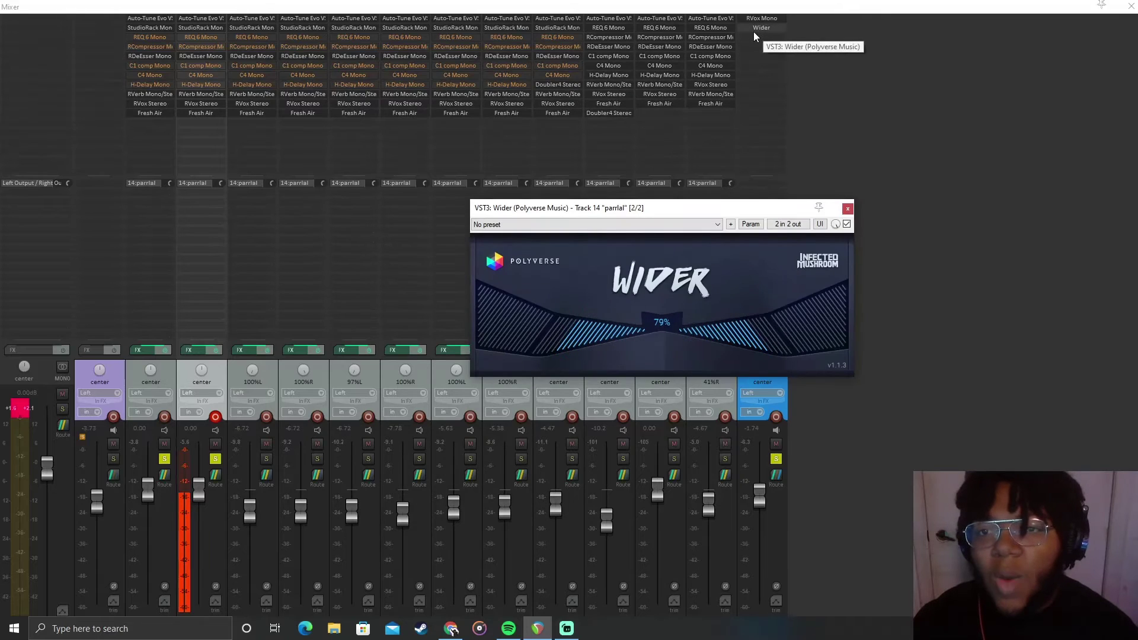
left_click_drag(644, 204, 609, 211)
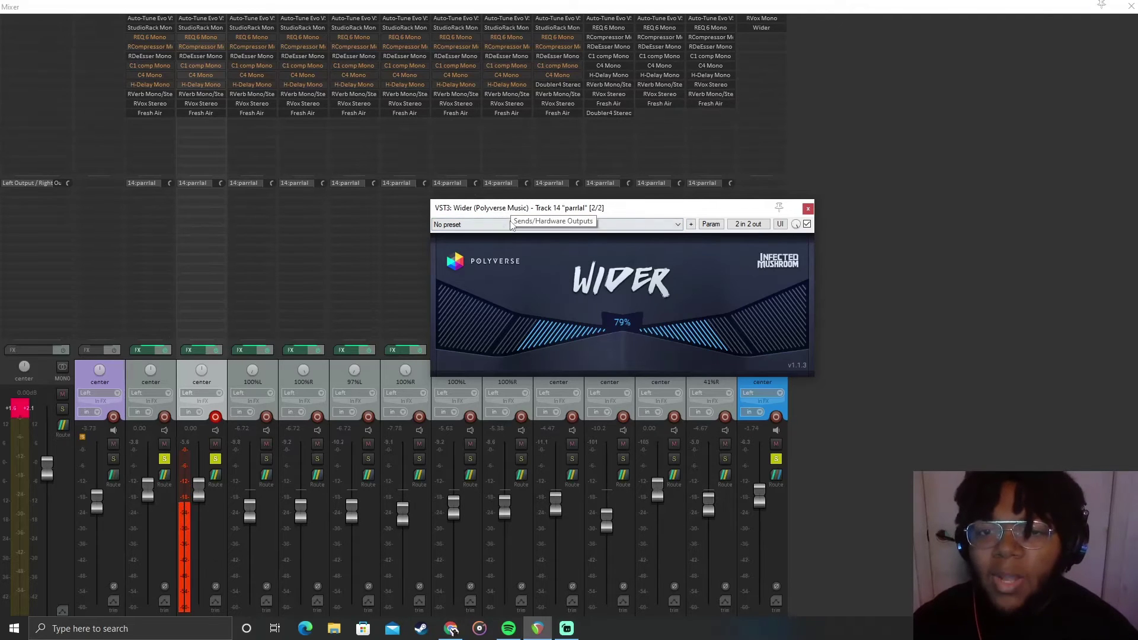
left_click_drag(596, 210, 665, 168)
left_click(664, 181)
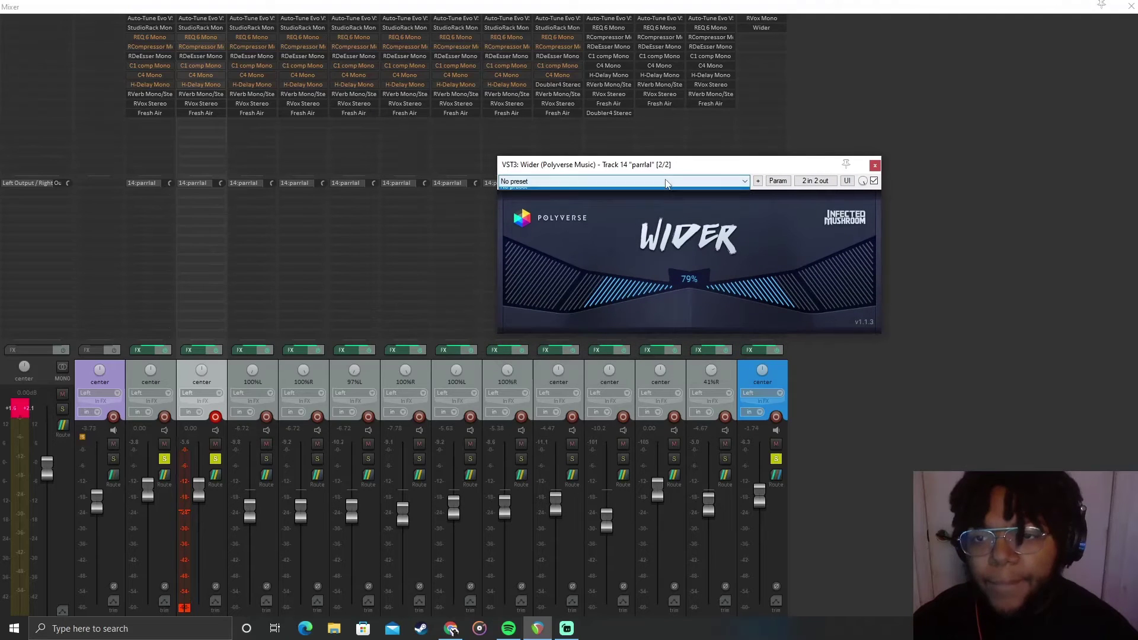
left_click(788, 205)
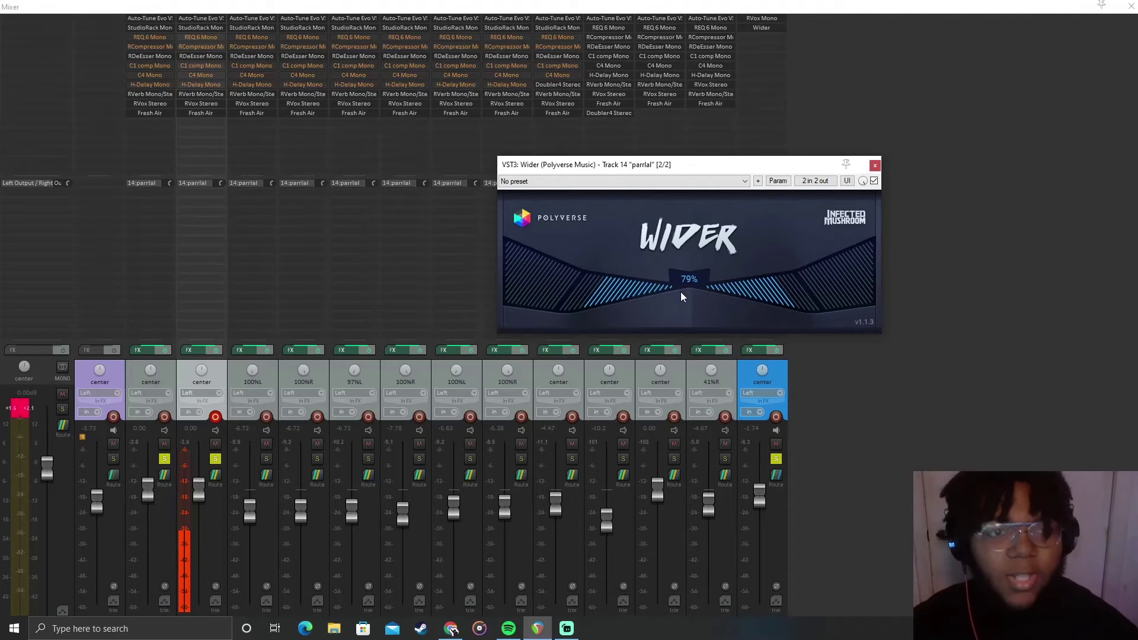
Drop Wider's width to 0% for comparison, bring it back up to 80%, and close the plugin
double_click(613, 302)
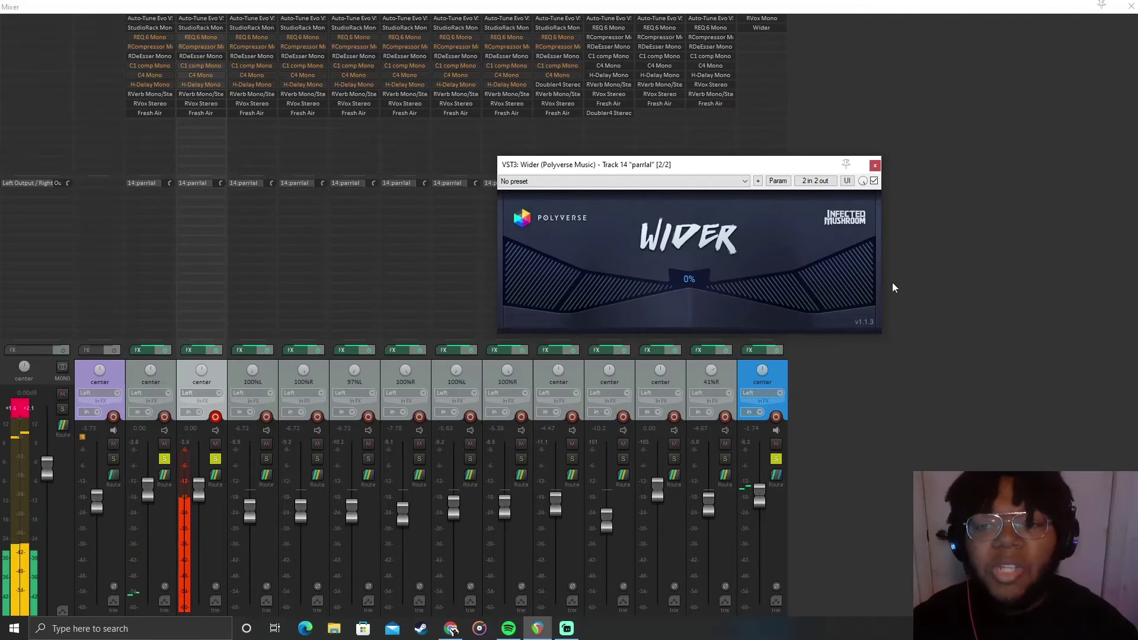
left_click_drag(646, 304, 643, 294)
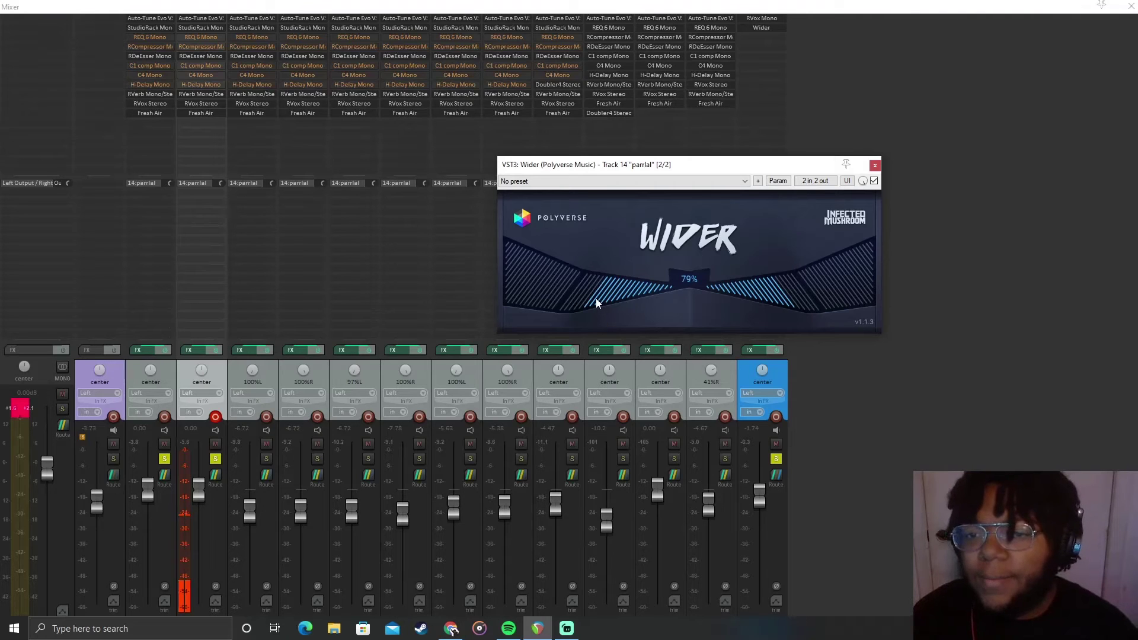
scroll(596, 299, "up", 2)
scroll(596, 301, "up", 3)
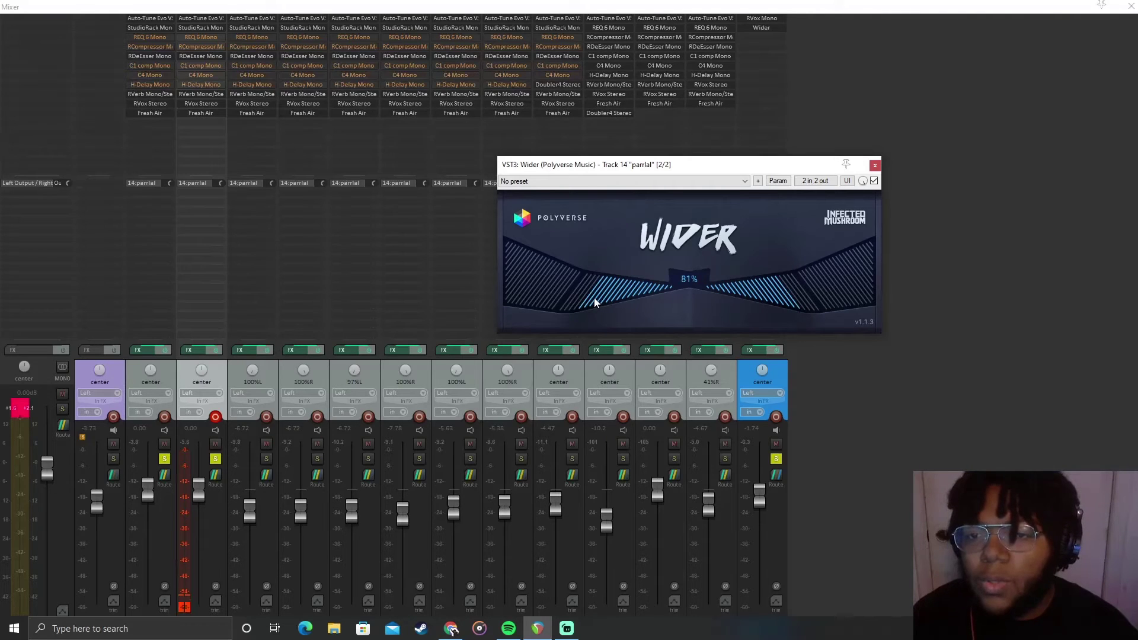
scroll(597, 304, "down", 1)
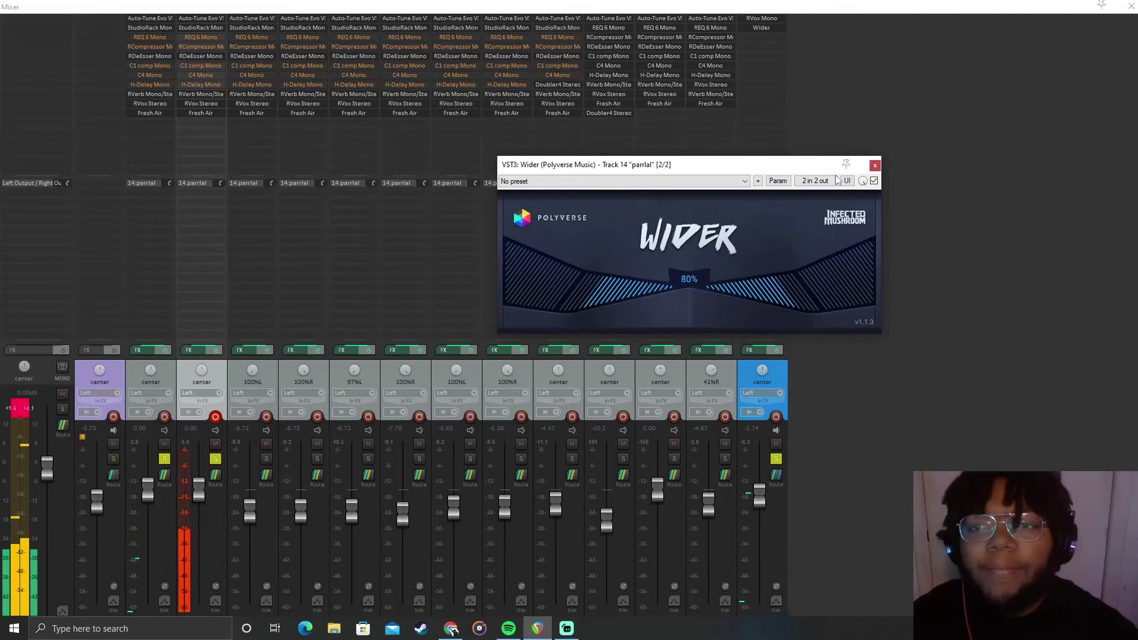
left_click(874, 166)
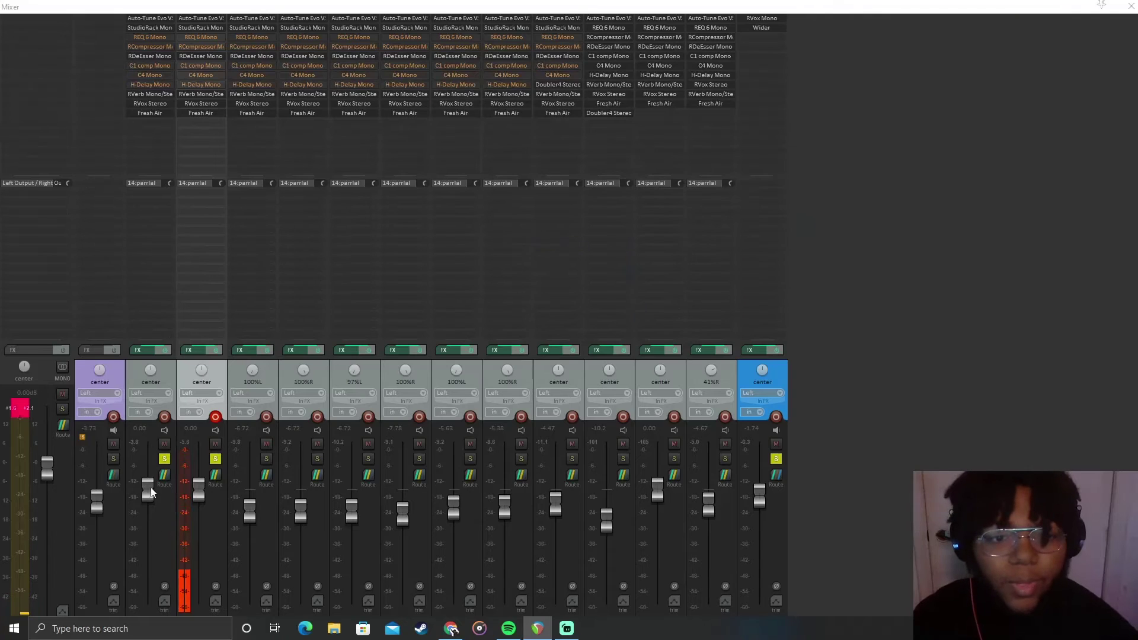
Unsolo the two main vocal tracks and solo the six backing vocal tracks 4 to 9
left_click(159, 465)
left_click(164, 459)
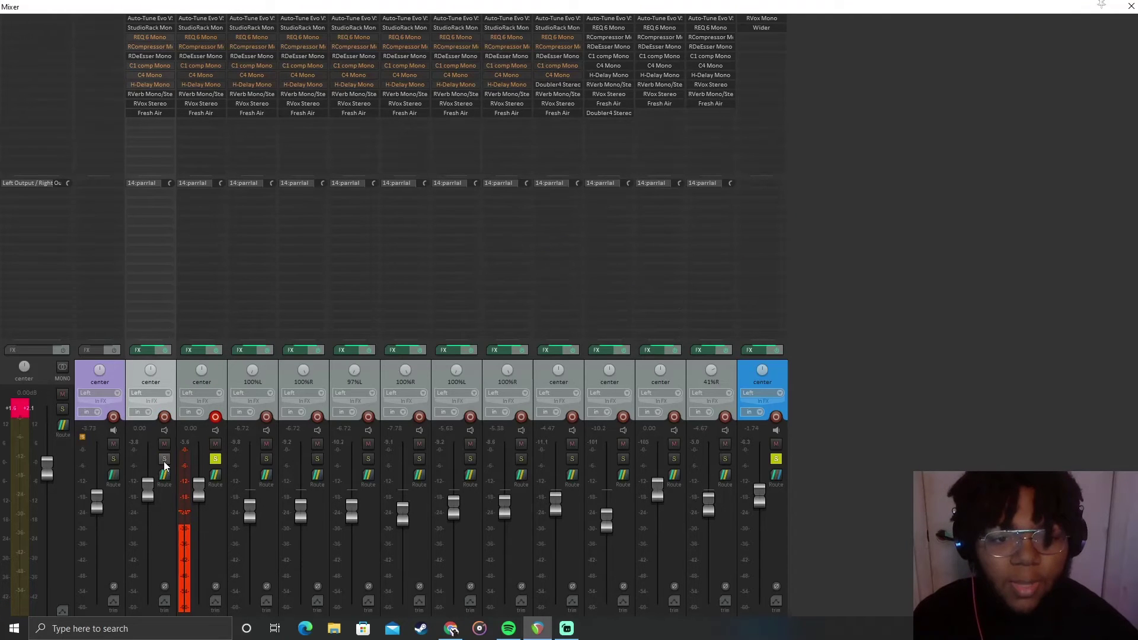
left_click(214, 459)
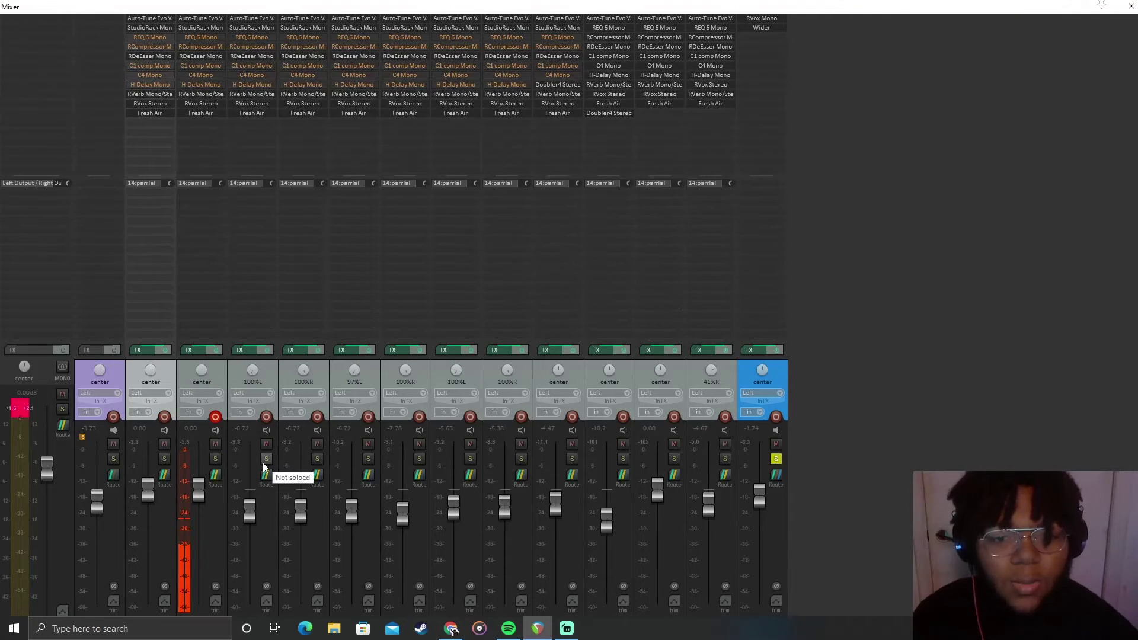
left_click(265, 459)
left_click(315, 459)
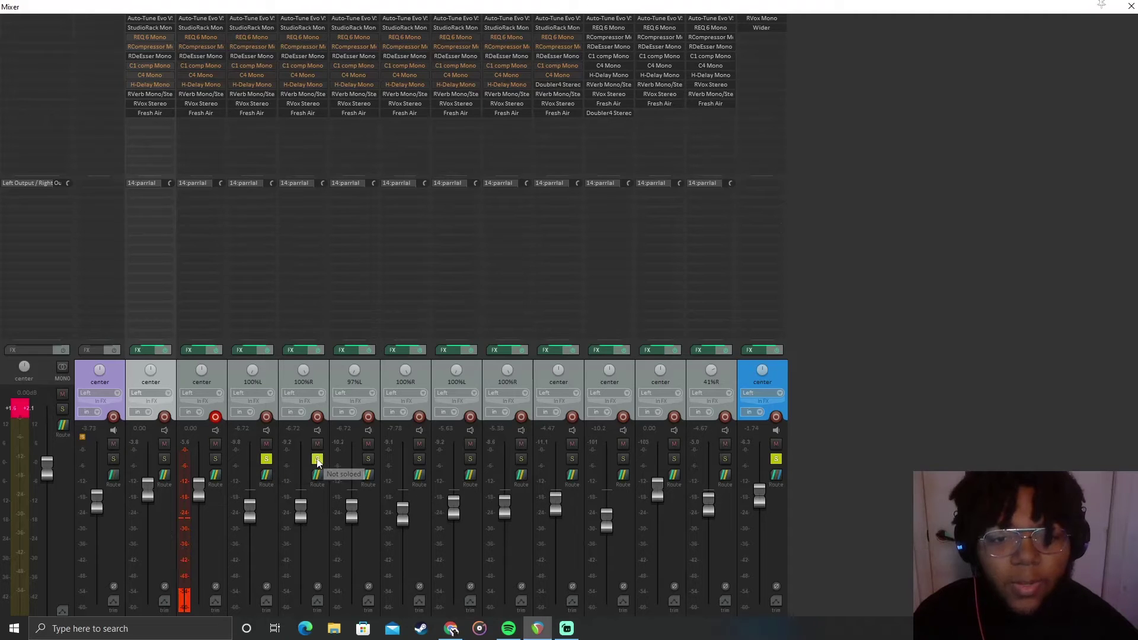
left_click(368, 459)
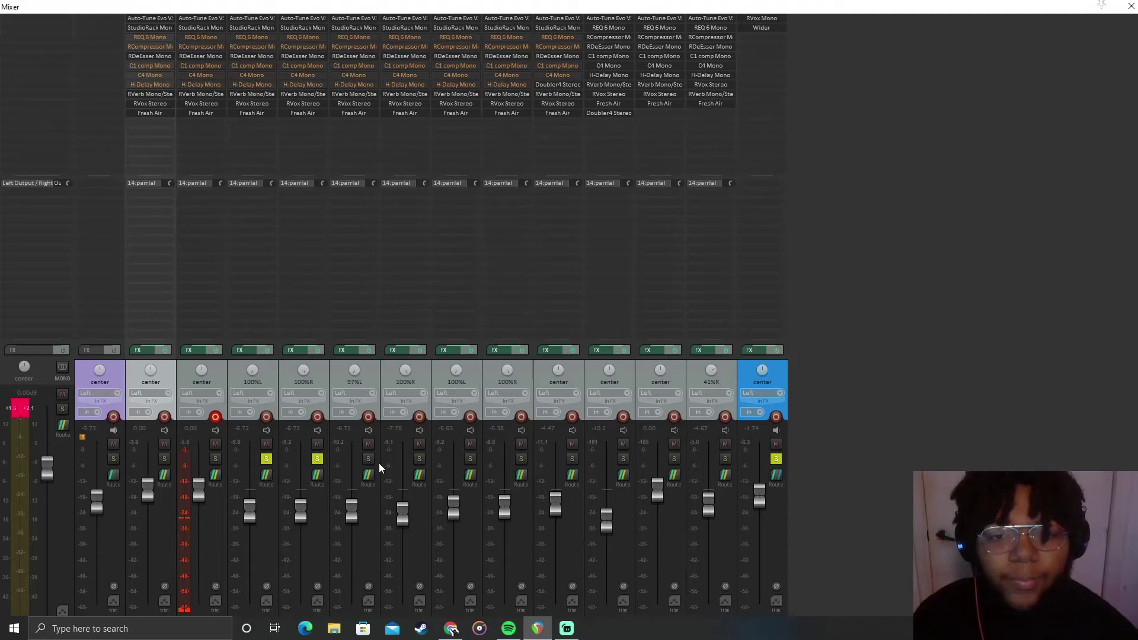
left_click(416, 461)
left_click(468, 461)
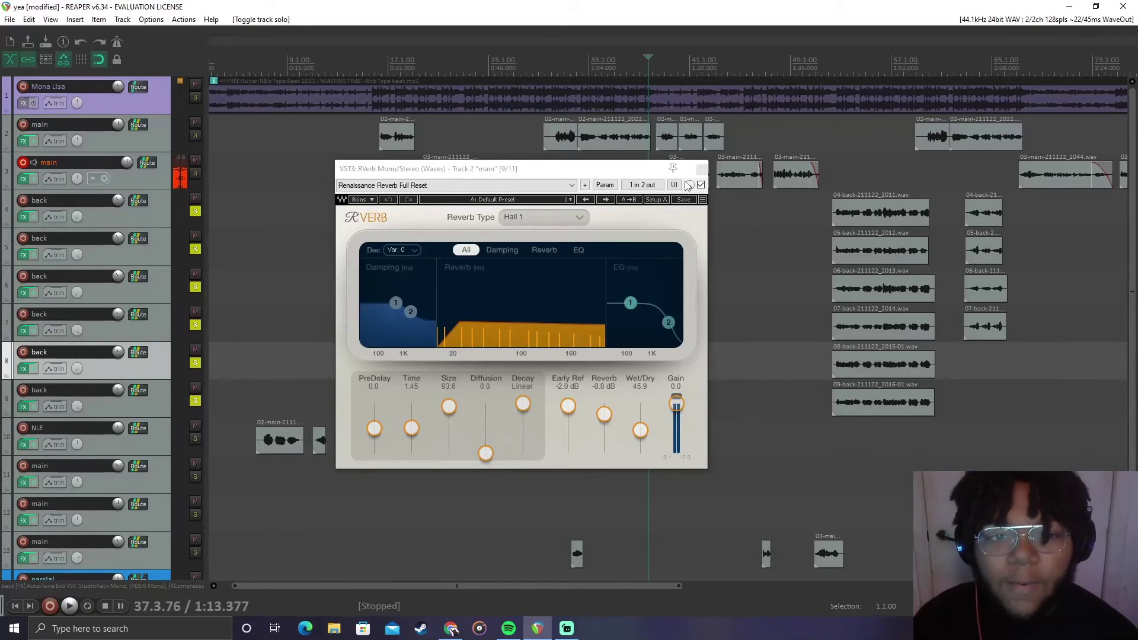
Close the leftover RVerb window, solo the NLE track and play its first vocal clip from the start
left_click(701, 168)
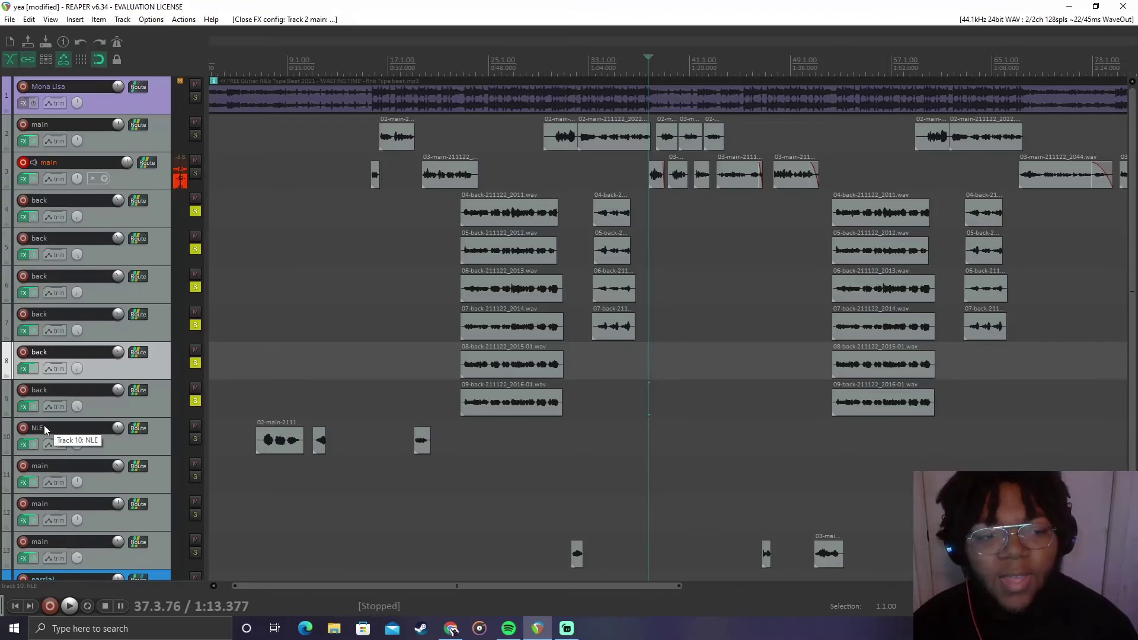
left_click(195, 438)
left_click(261, 474)
key("space")
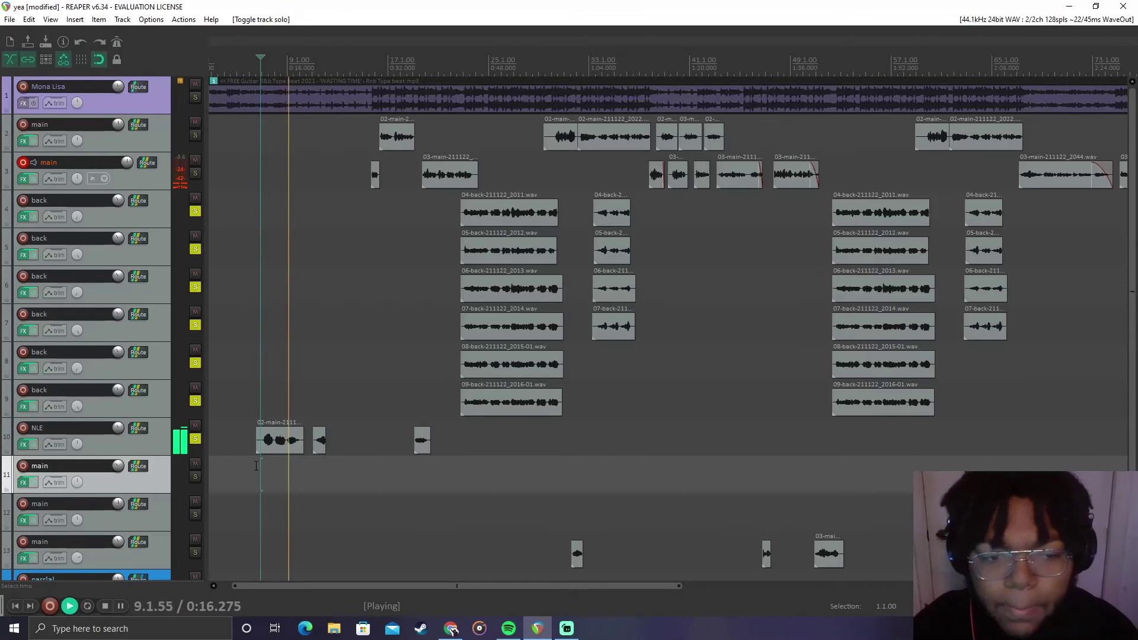
key("space")
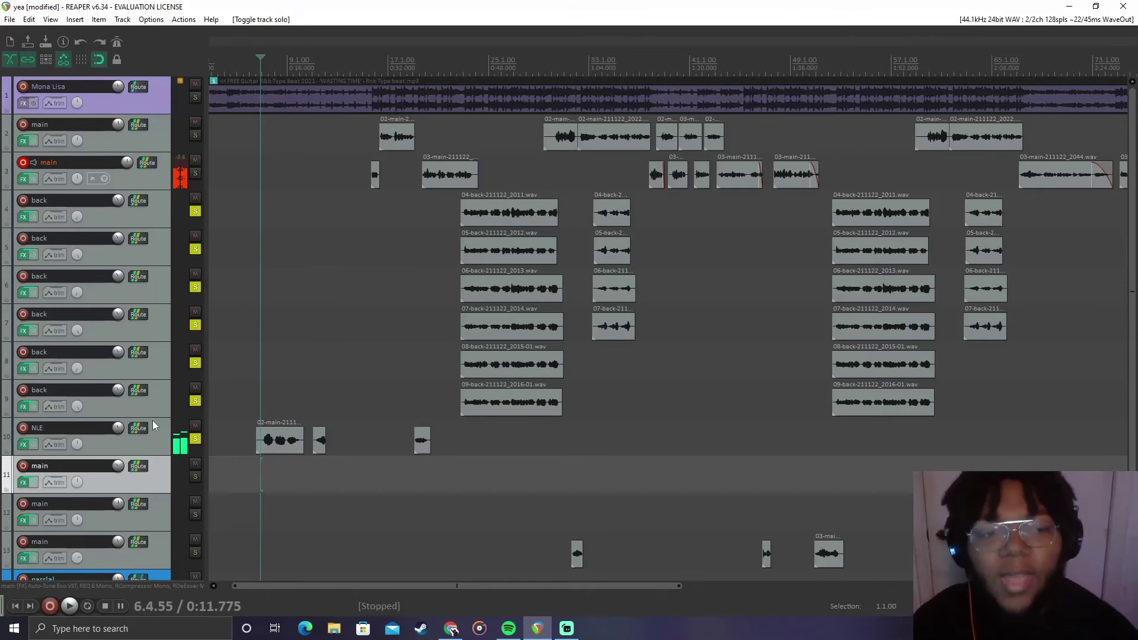
In the NLE track's Doubler4, set the direct pan to -0.2, voice 2 to gain -26.3 and pan 43.5, and voice 4 to gain -27.3 and pan -42.4
left_click(23, 444)
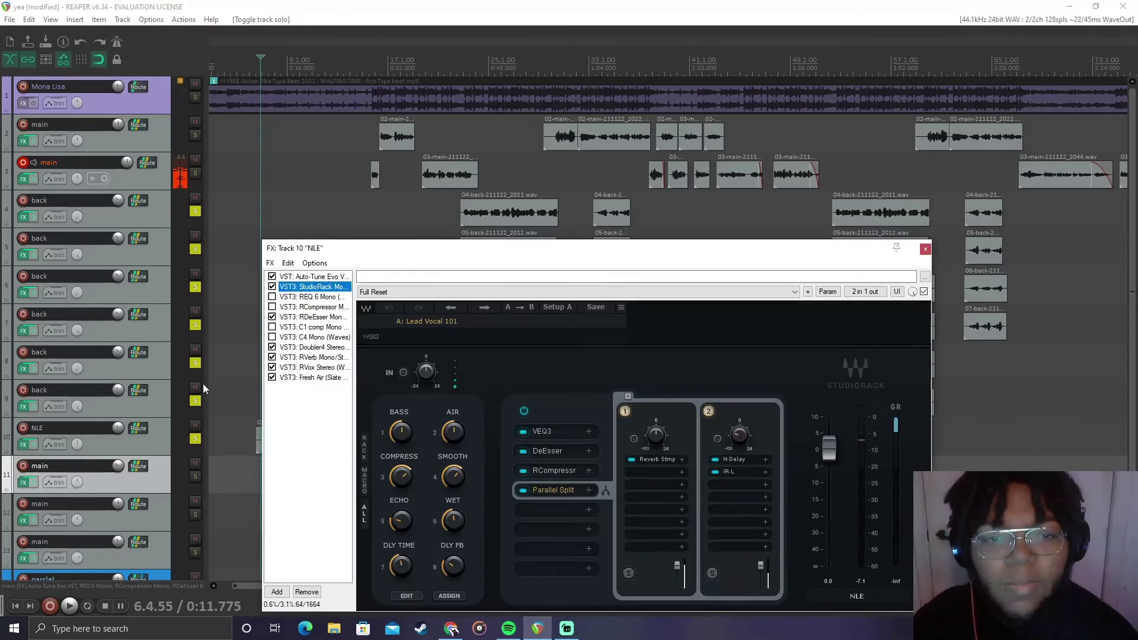
left_click(315, 348)
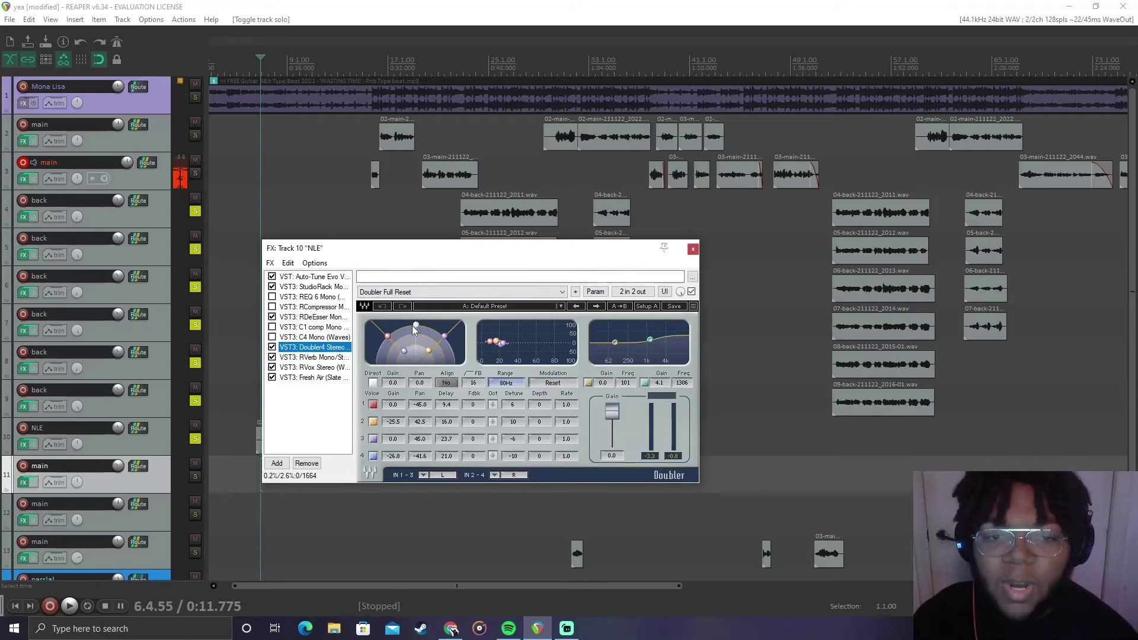
mouse_move(414, 325)
left_mouse_down()
mouse_move(416, 343)
mouse_move(415, 324)
left_mouse_up()
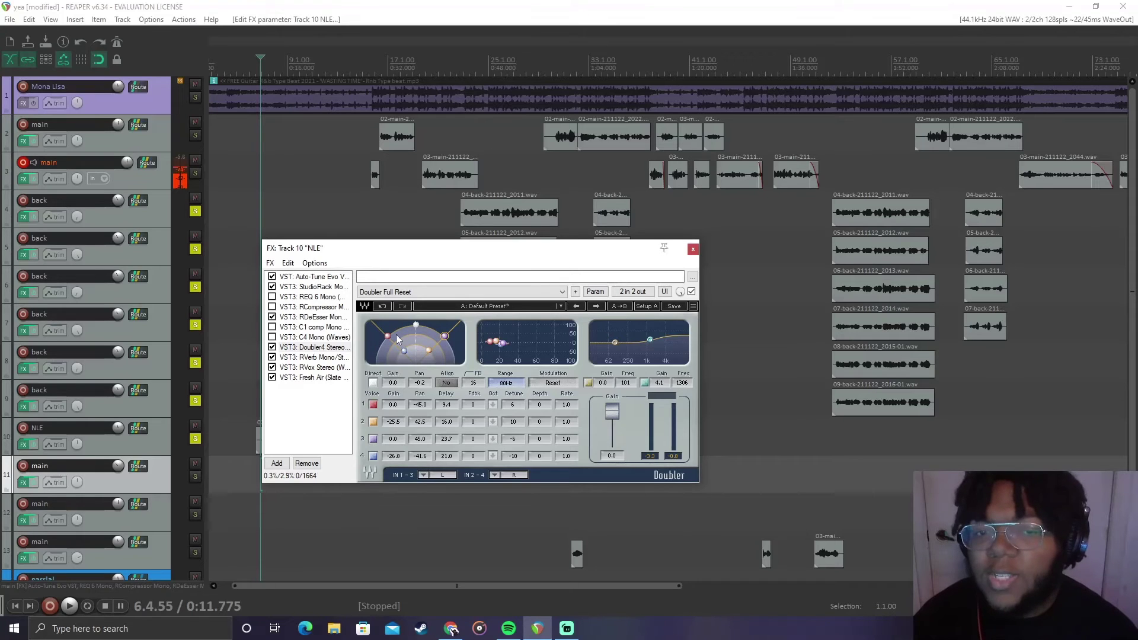
left_click_drag(404, 350, 404, 352)
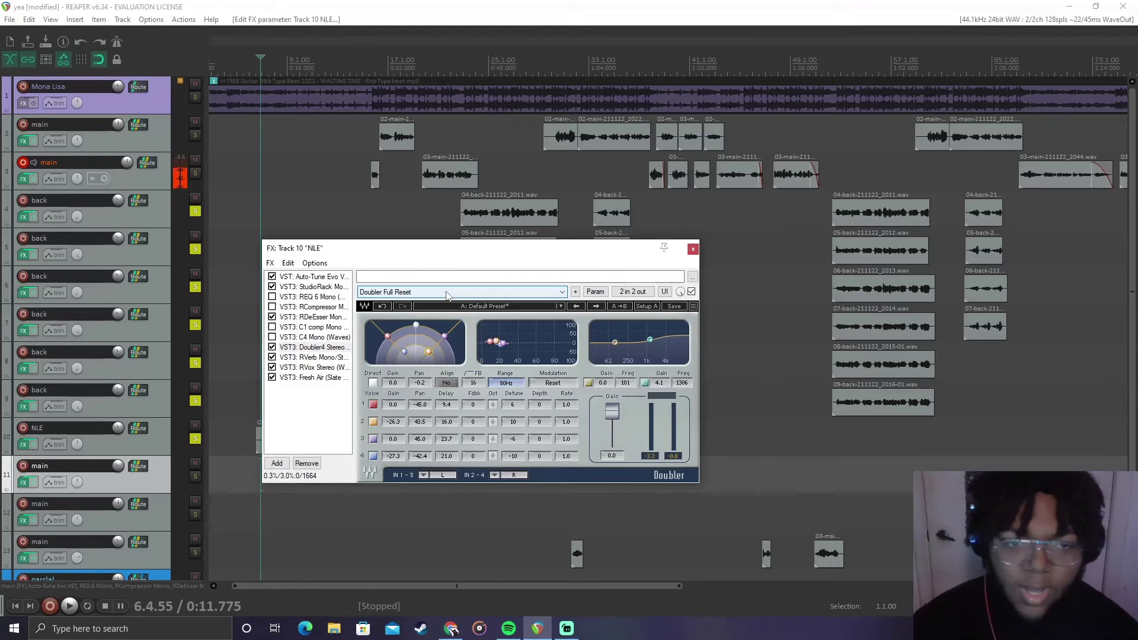
Compare the NLE vocal with Doubler4 bypassed and re-enabled during playback, and close the effects chain
left_click(272, 349)
key("space")
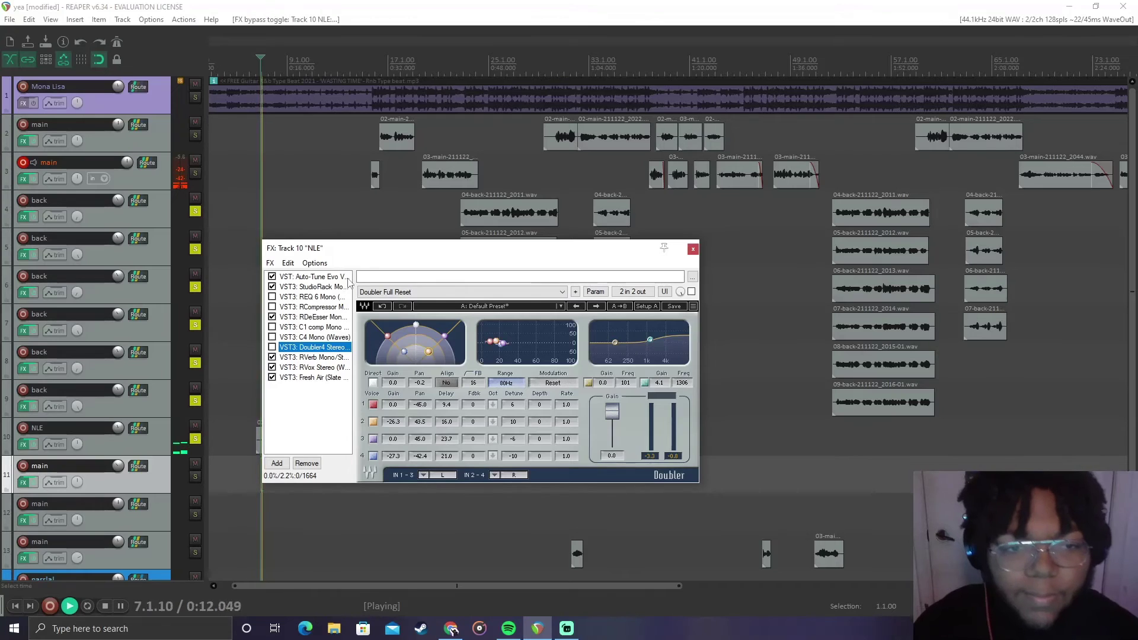
left_click(273, 348)
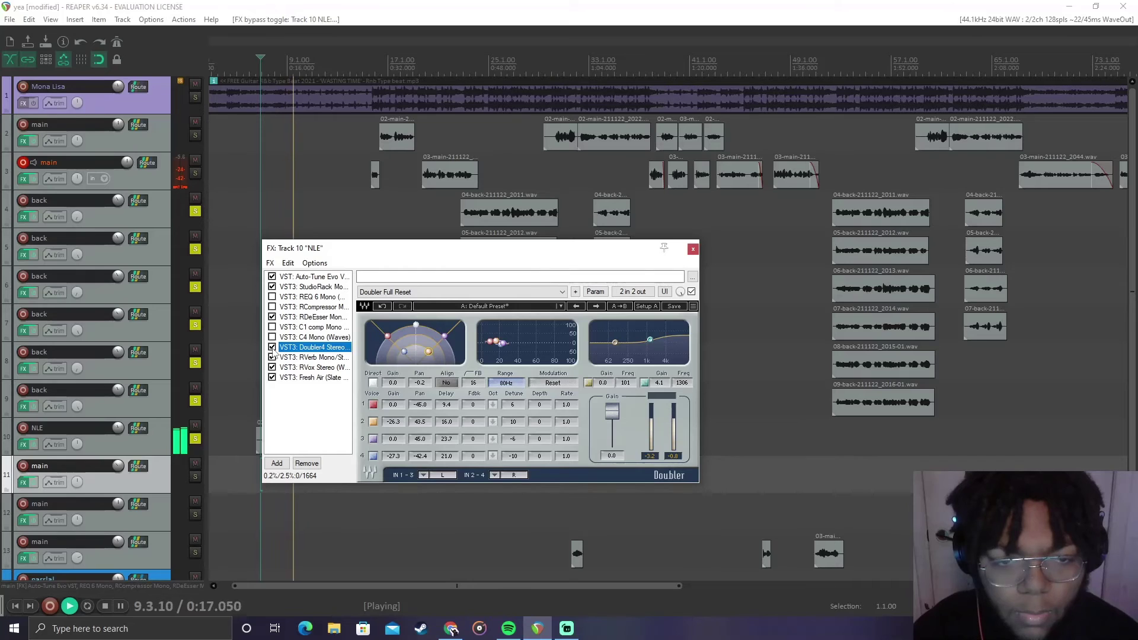
key("space")
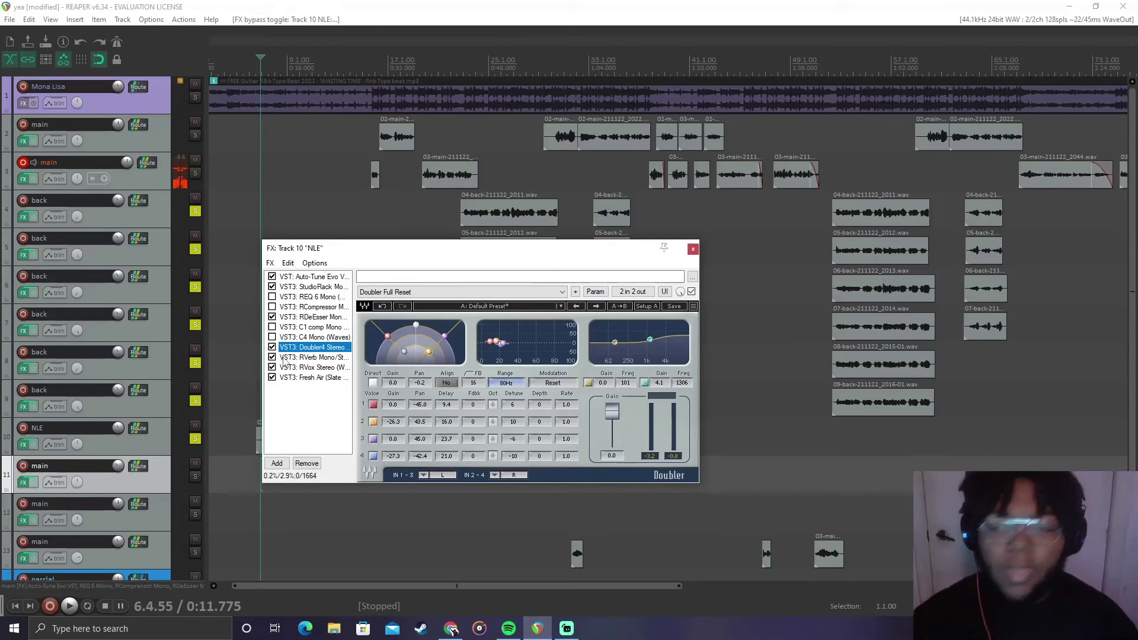
left_click(693, 250)
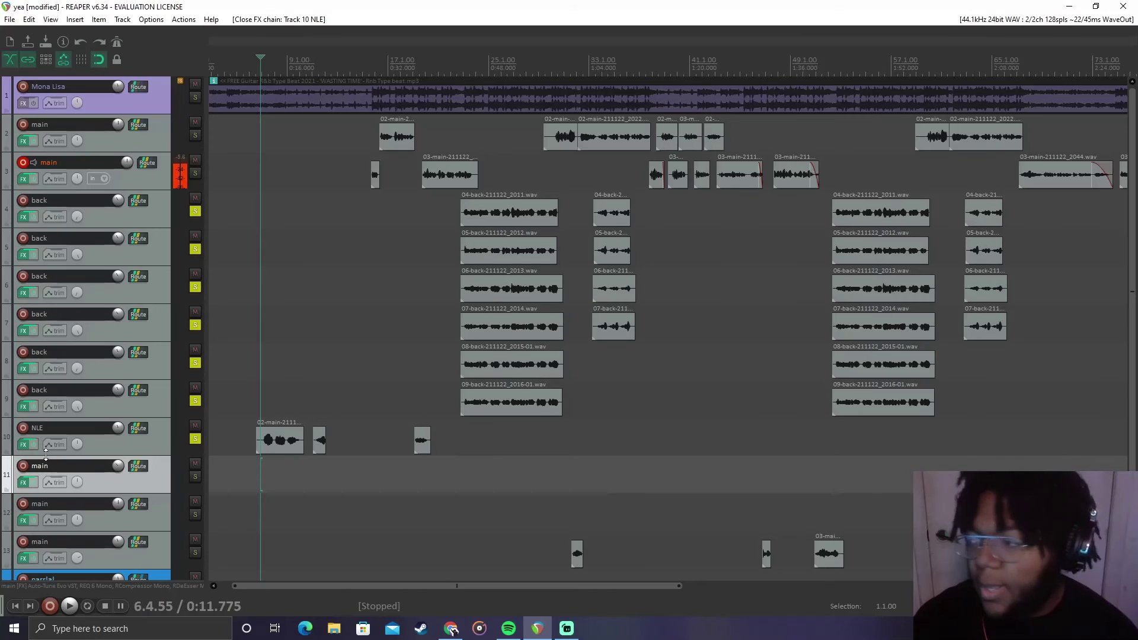
Open the effects chain of main track 11, view its Auto-Tune Evo settings and plugin list, and close it
left_click(25, 483)
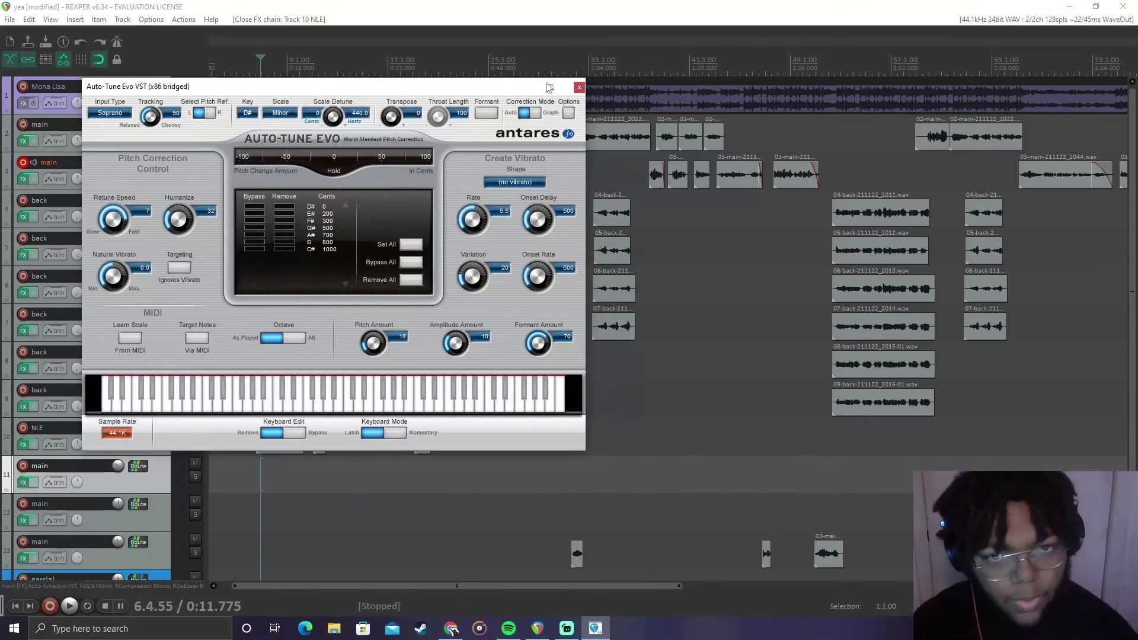
left_click(579, 88)
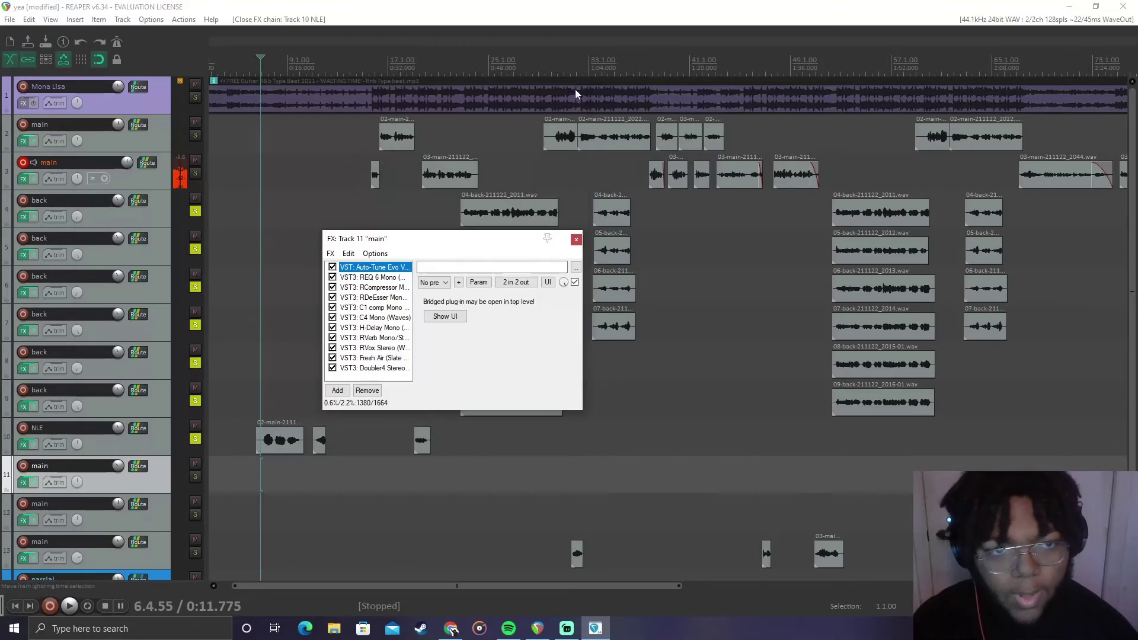
left_click(576, 240)
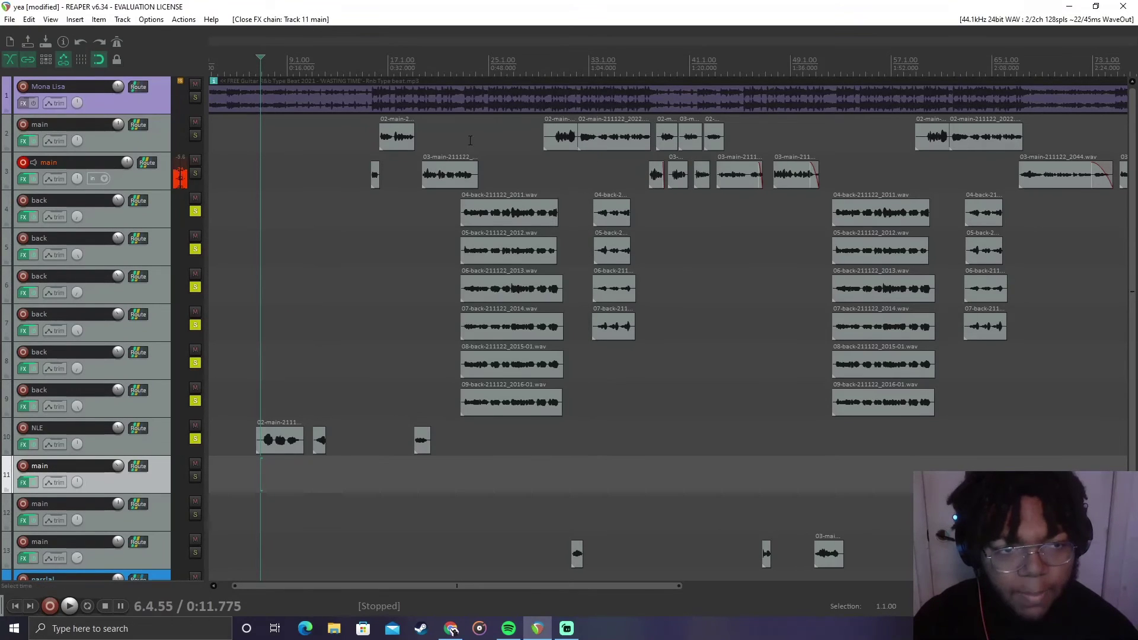
Unsolo the NLE track and play the soloed backing vocals from the start of their first clips
left_click(196, 439)
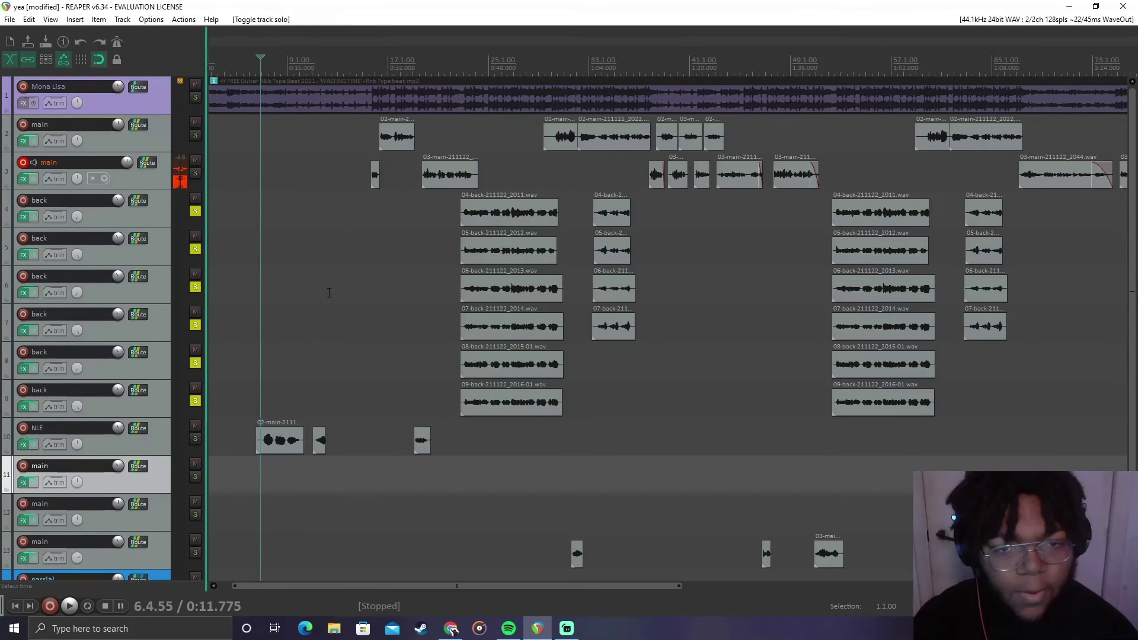
left_click(464, 72)
key("space")
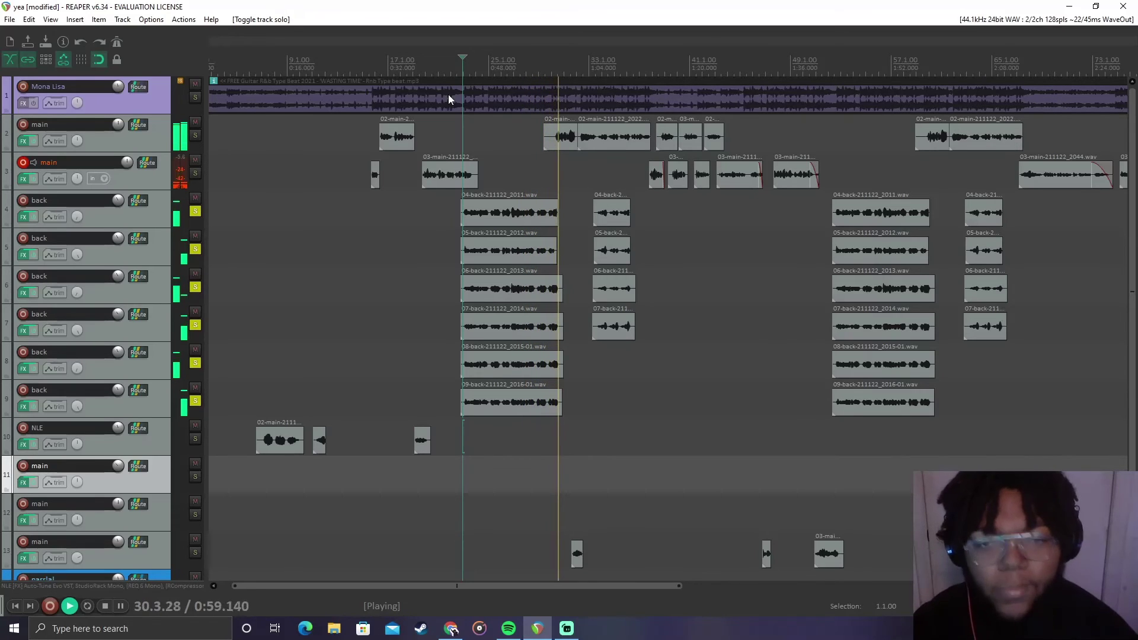
key("space")
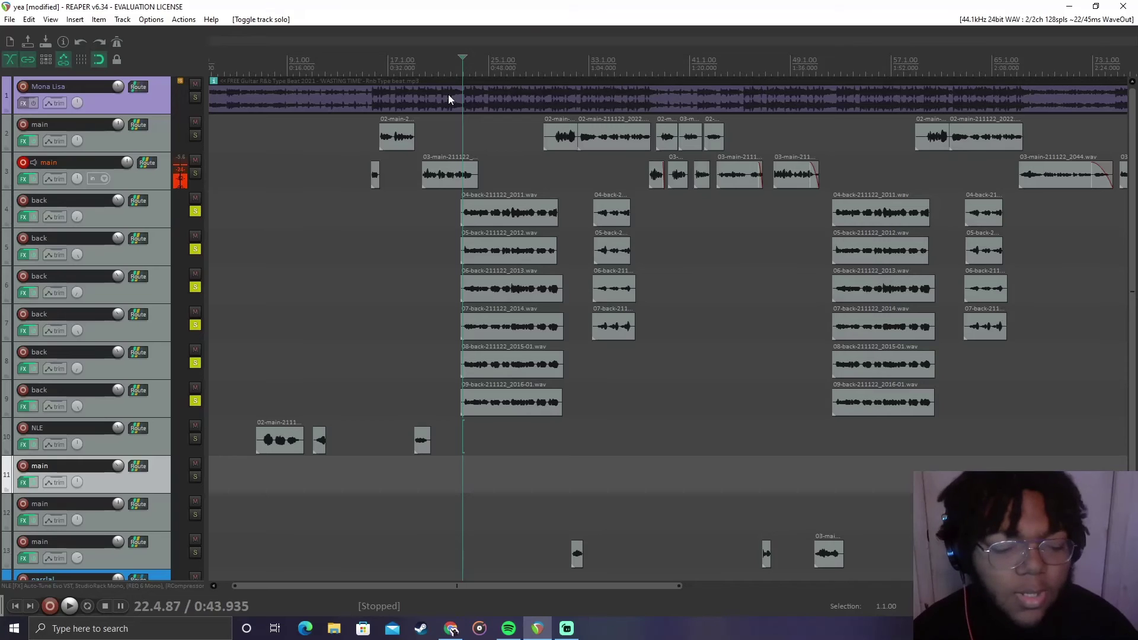
Open the mixer and select the backing tracks 4 to 9 in groups to review their left and right panning
key("ctrl+m")
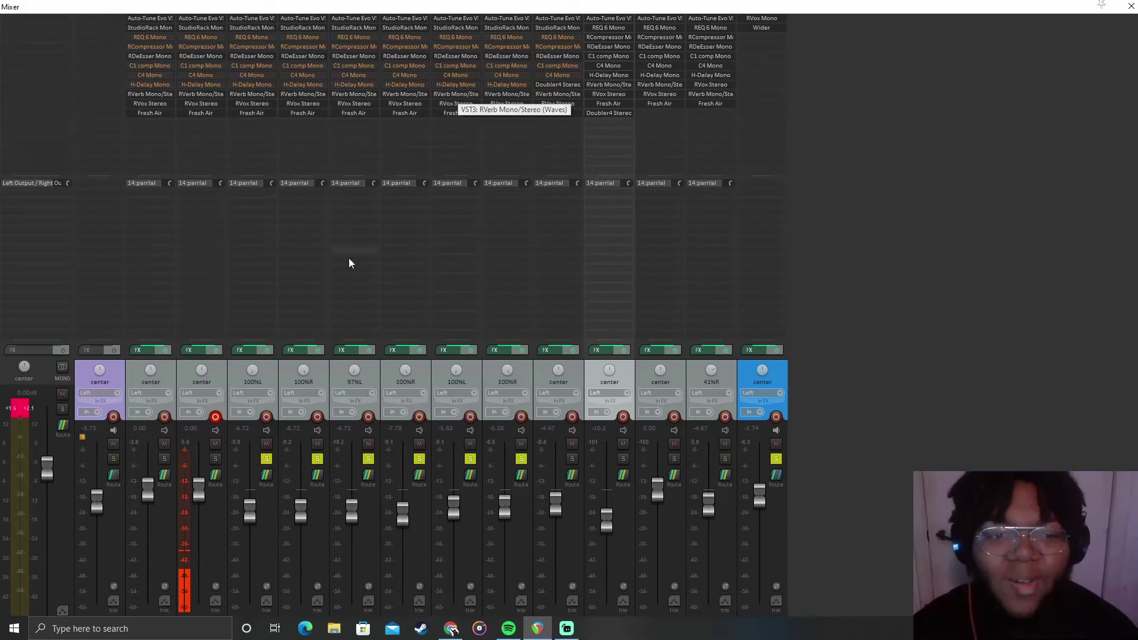
left_click(267, 373)
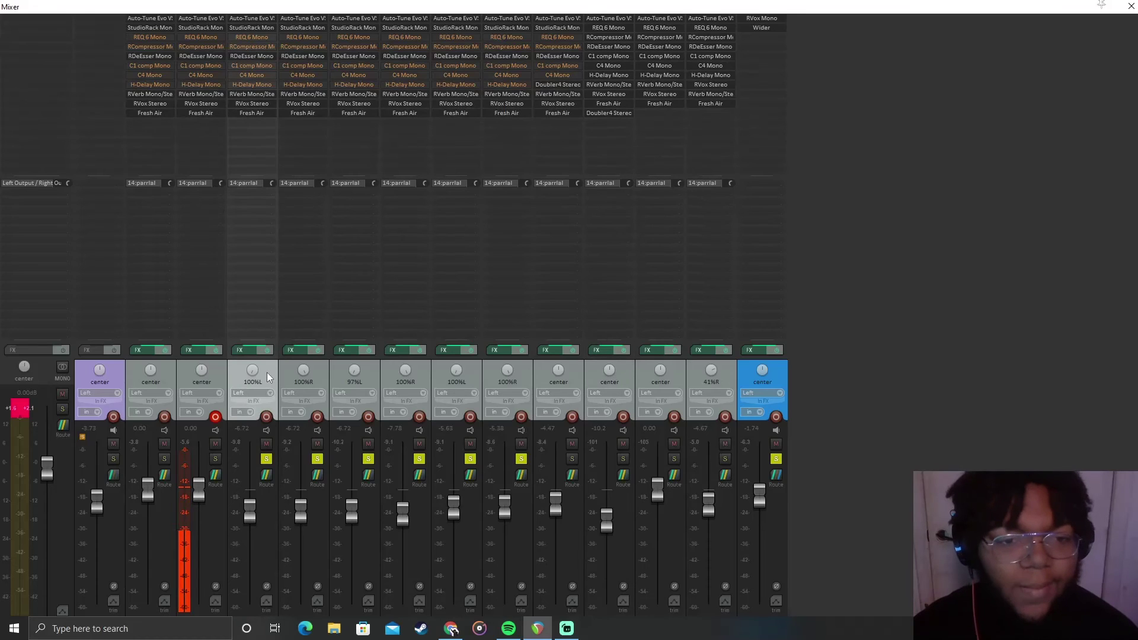
left_click(284, 374, "ctrl")
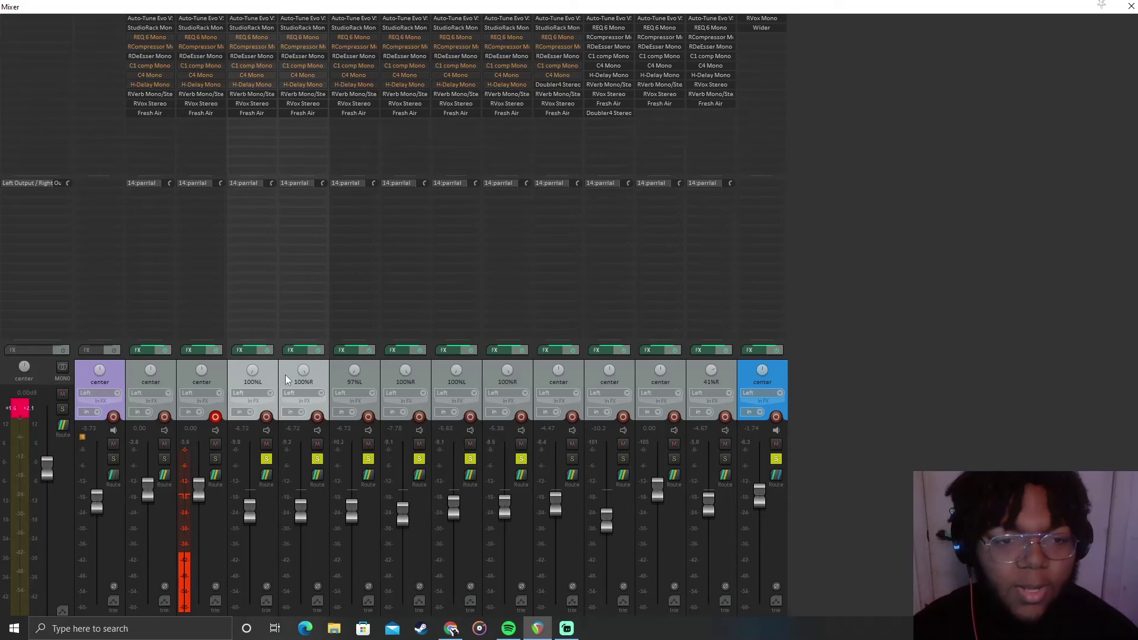
left_click(336, 380)
left_click(386, 383, "ctrl")
left_click(439, 380, "ctrl")
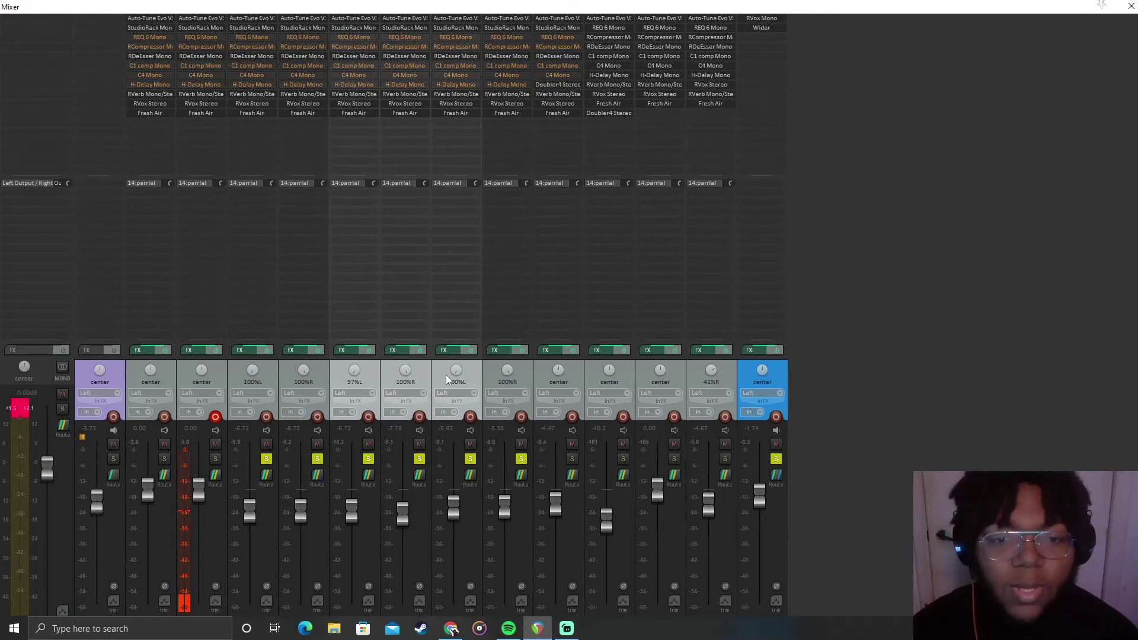
left_click(490, 371, "ctrl")
left_click(385, 379)
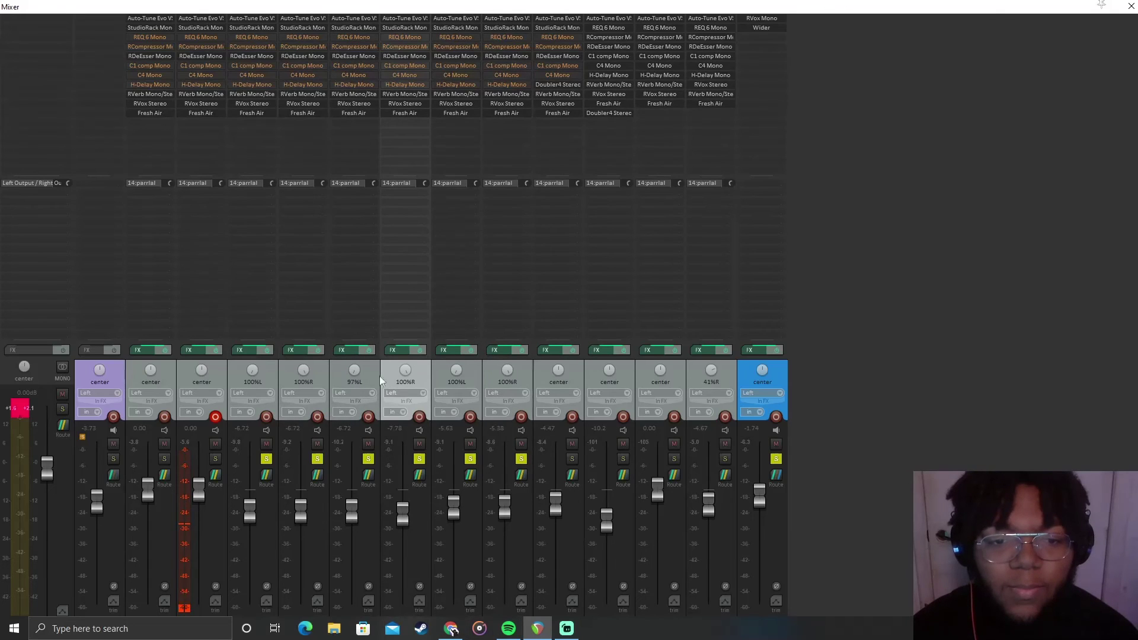
left_click(449, 381)
left_click(495, 381, "ctrl")
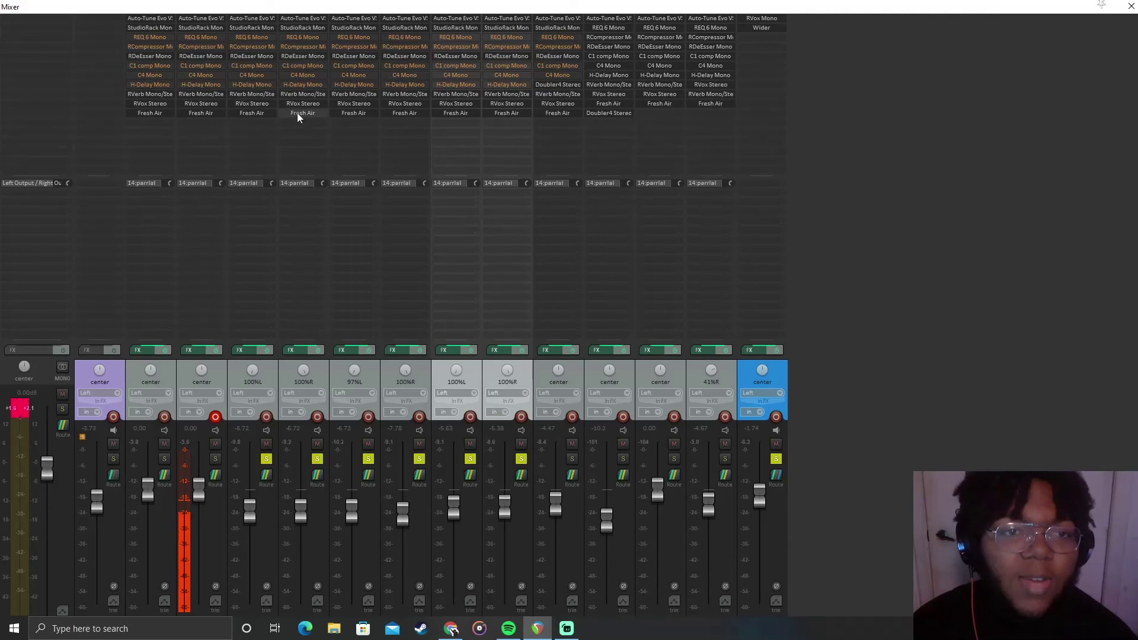
View StudioRack Mono and its Doubler2 plugin on backing track 5, and close both windows
double_click(312, 30)
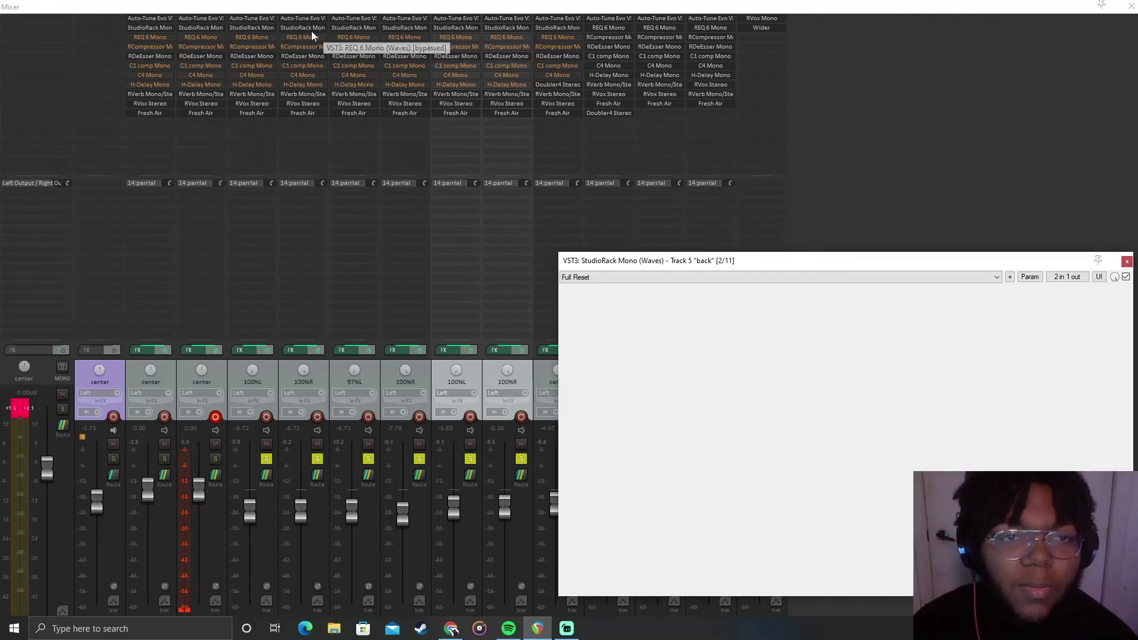
left_click_drag(825, 268, 644, 209)
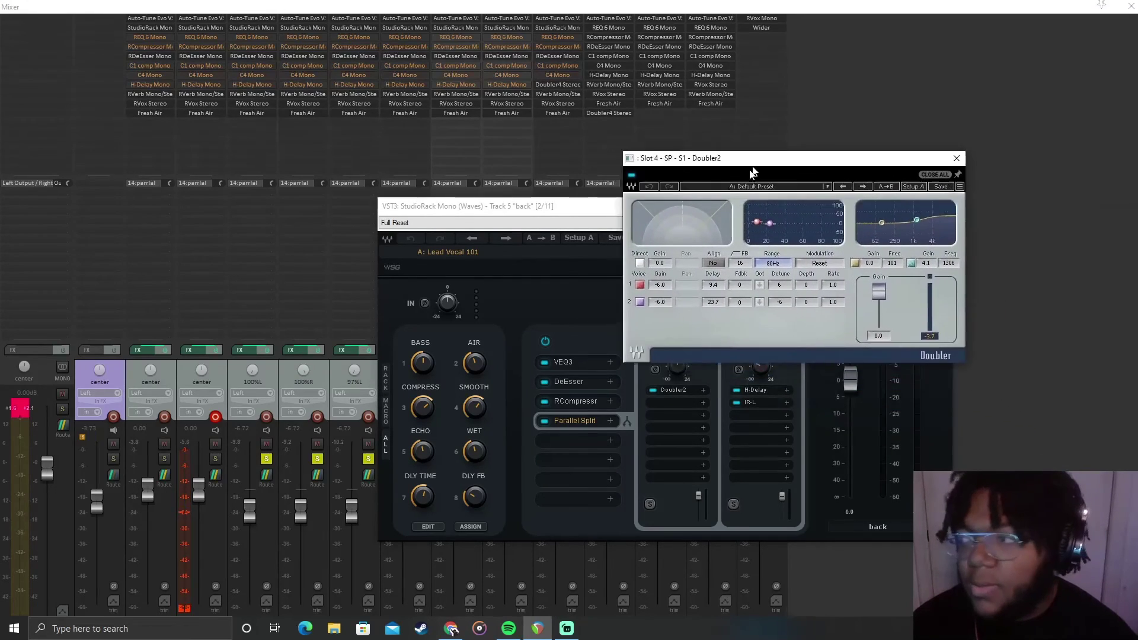
mouse_move(750, 170)
left_mouse_down()
mouse_move(752, 192)
mouse_move(766, 164)
left_mouse_up()
left_click(967, 159)
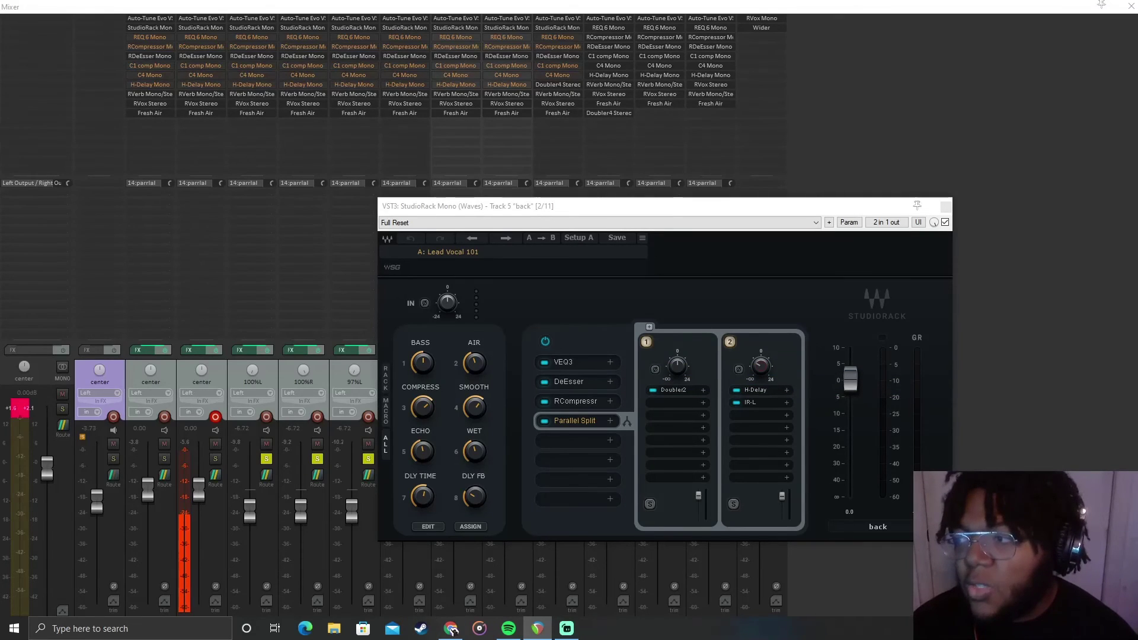
left_click(945, 207)
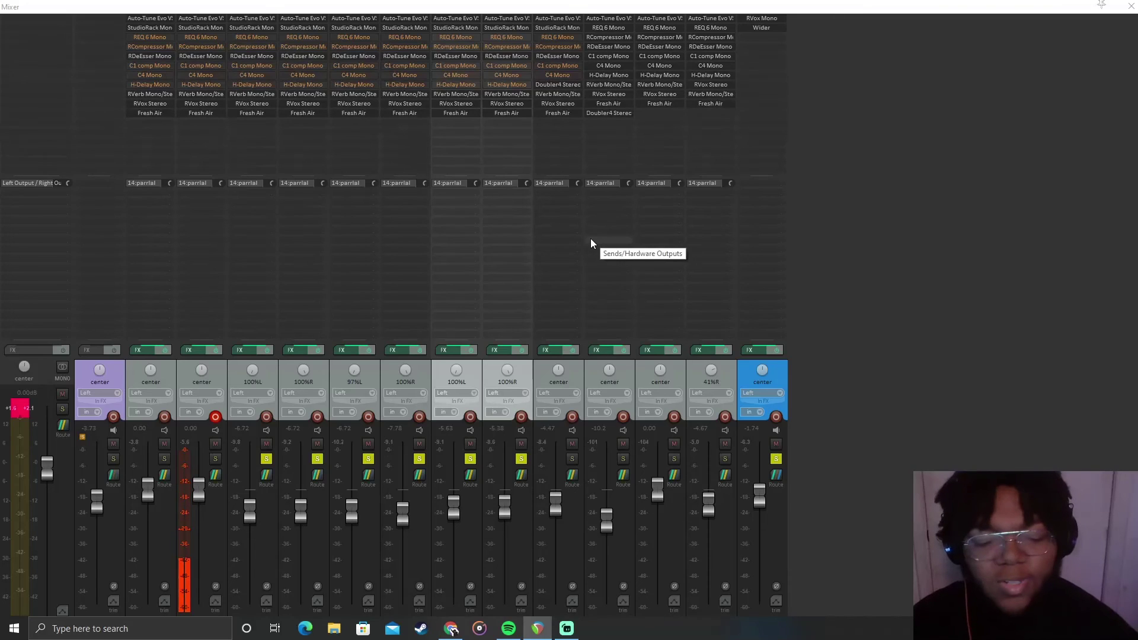
Close the mixer and unsolo all six backing tracks and the parrlal track so the full mix plays
key("ctrl+m")
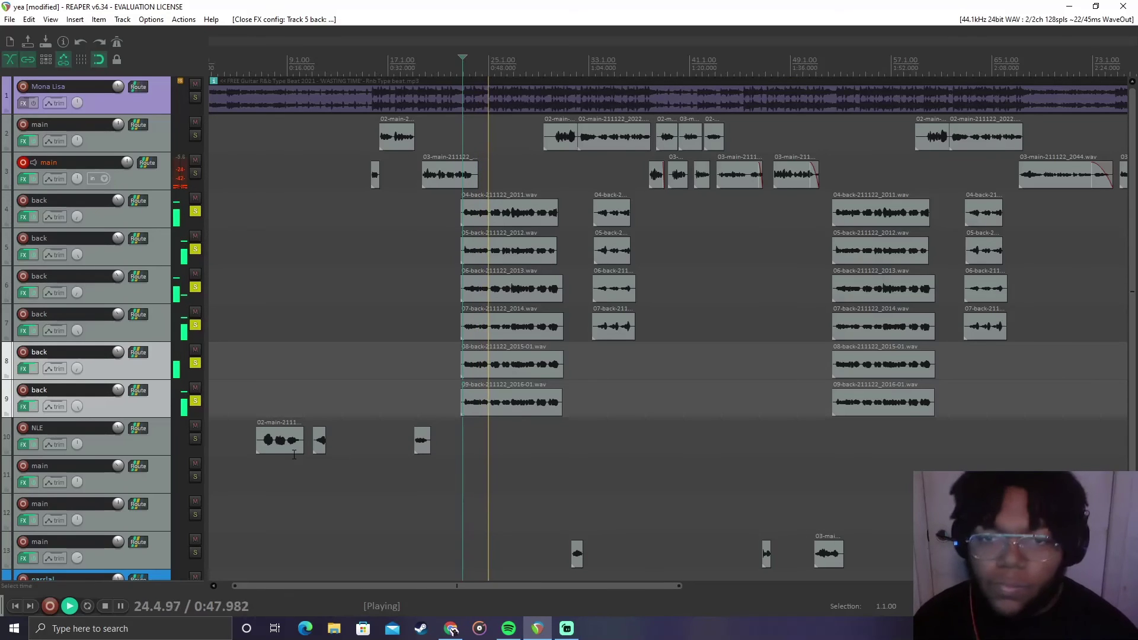
left_click(195, 211)
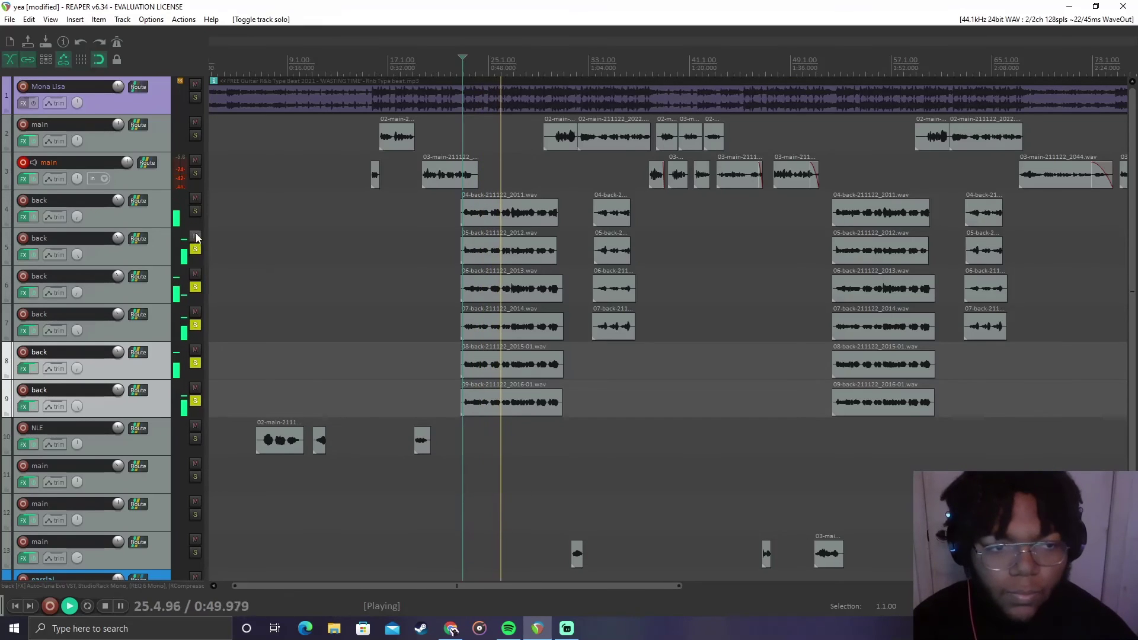
left_click(196, 250)
left_click(194, 289)
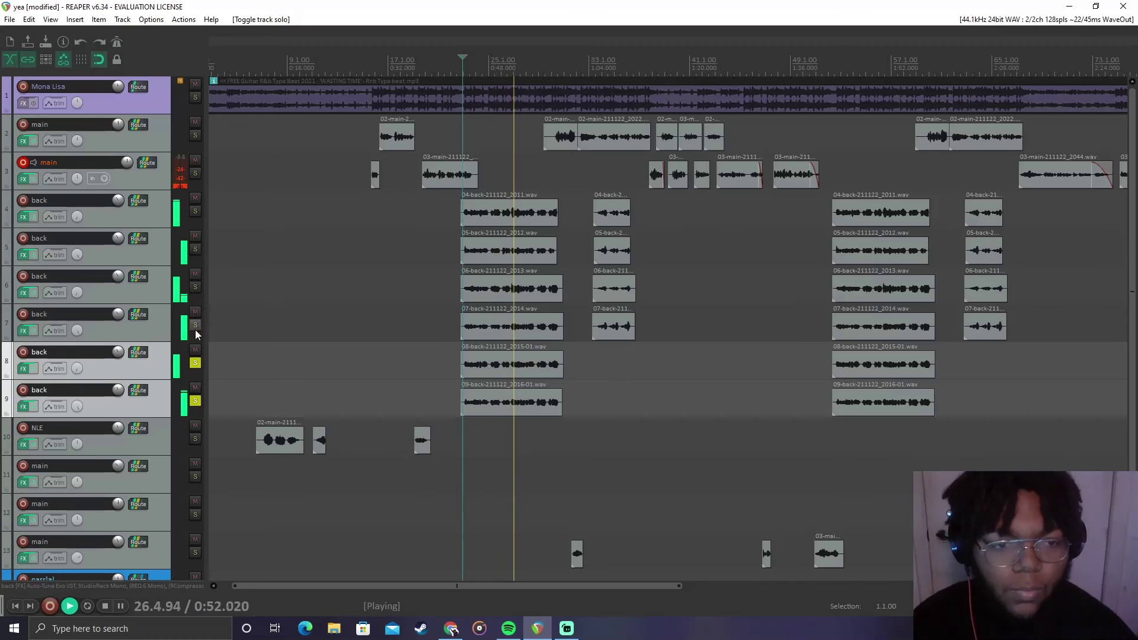
left_click(195, 325)
left_click(195, 363)
left_click(195, 400)
scroll(194, 405, "down", 2)
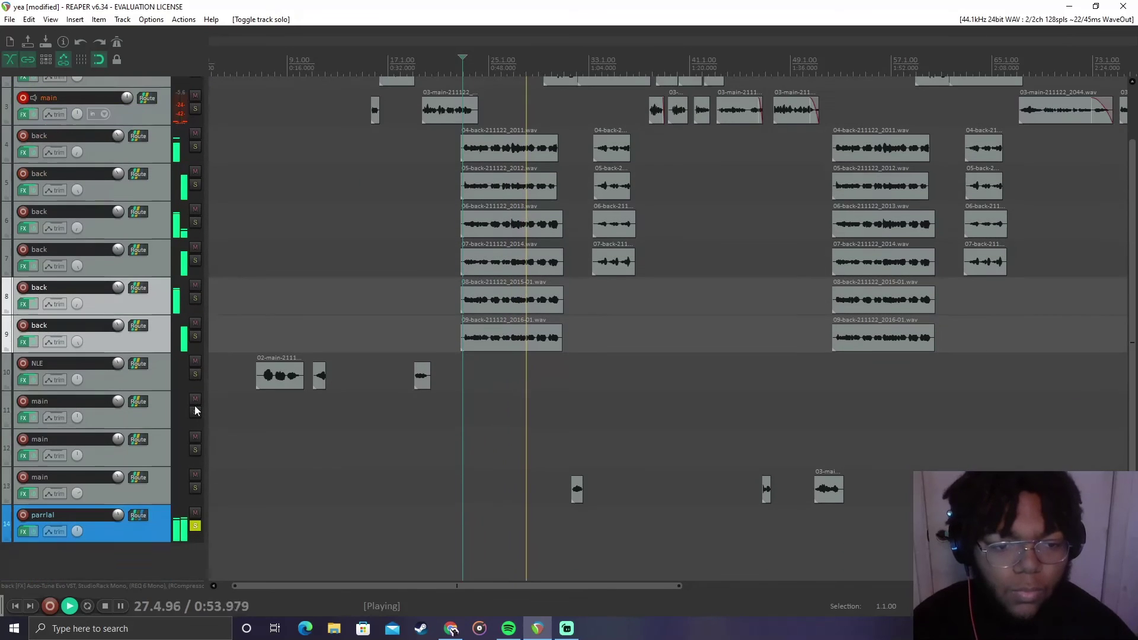
left_click(194, 525)
scroll(190, 515, "up", 2)
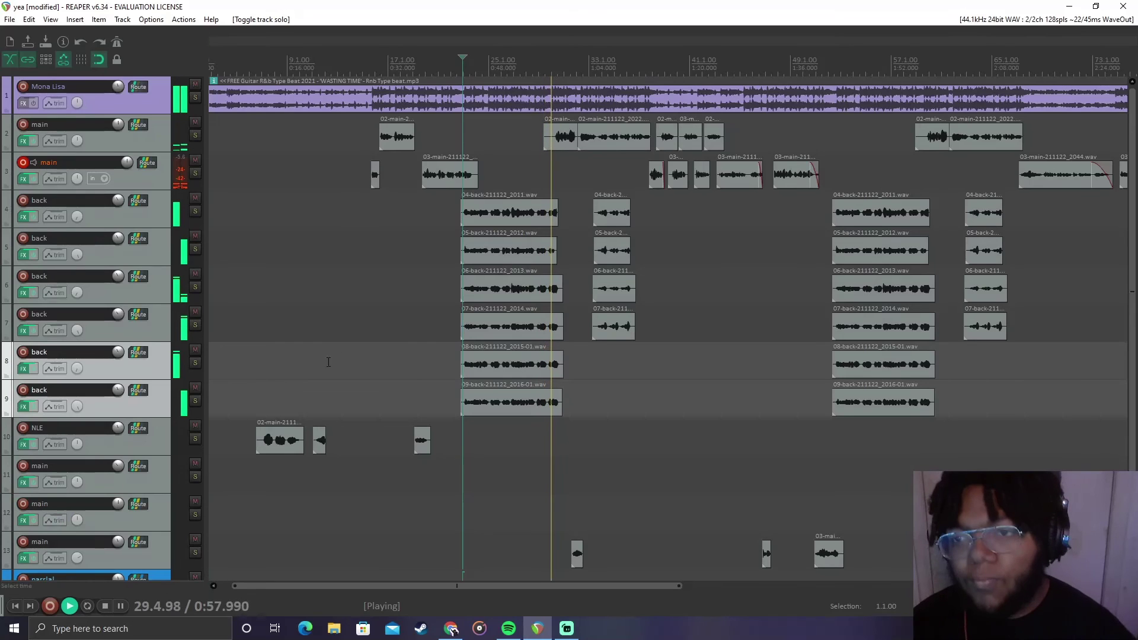
Play the full mix from the third group of backing vocal clips, at about 2:41, and stop playback
scroll(1052, 129, "down", 5)
left_click(462, 61)
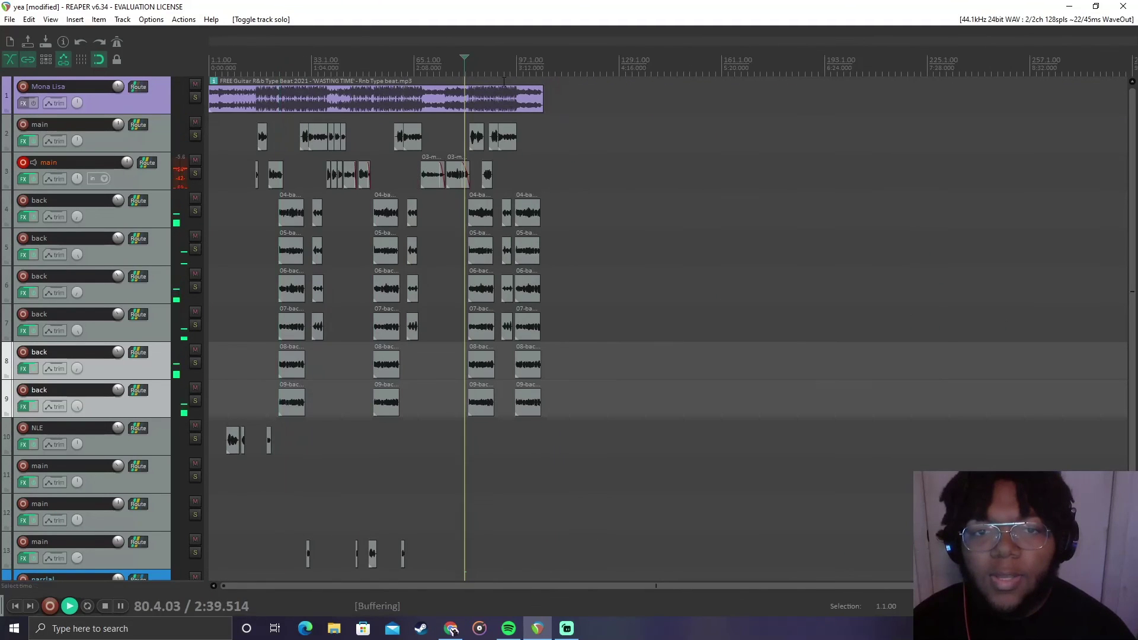
scroll(652, 62, "up", 5)
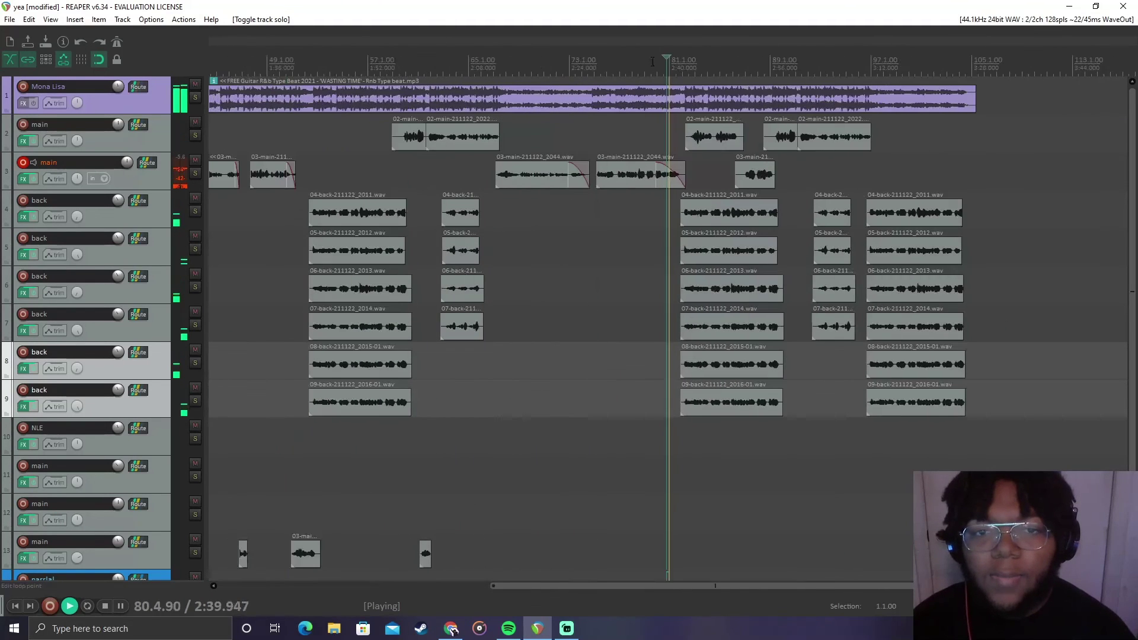
left_click(681, 68)
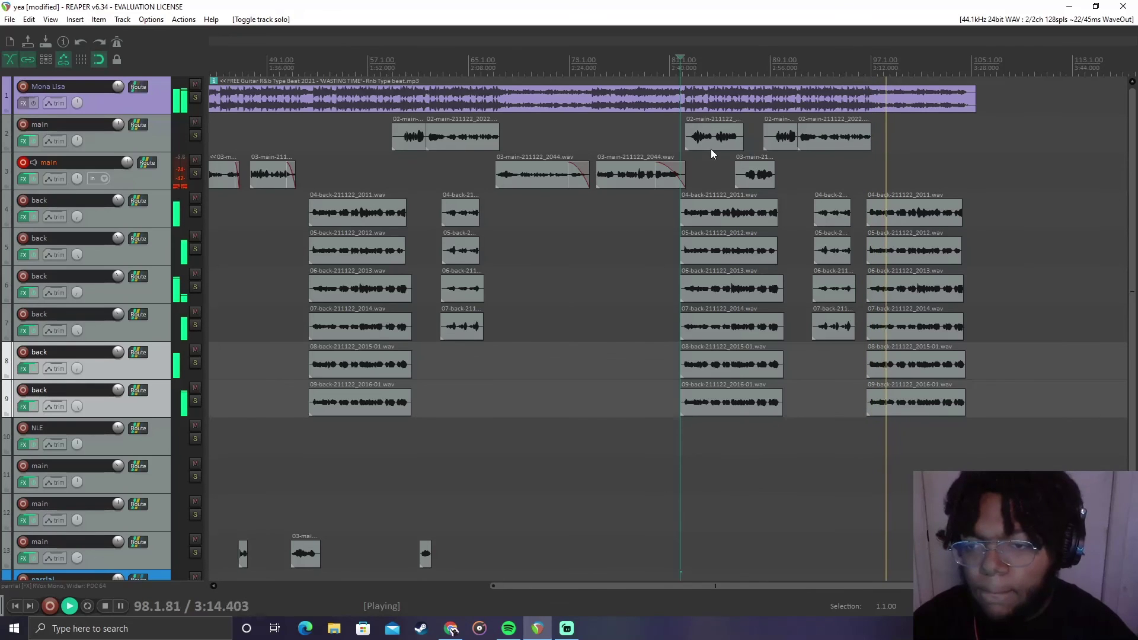
key("space")
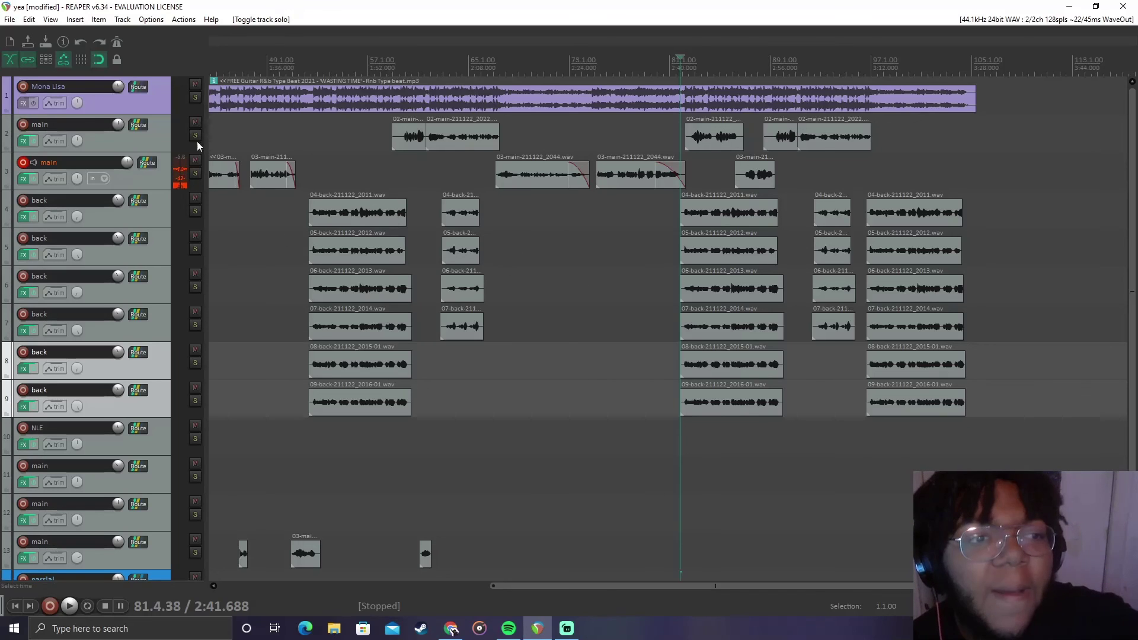
Disarm recording on main track 3, open main track 2's effects chain, close its Auto-Tune Evo window and view Fresh Air
left_click(24, 161)
left_click(24, 141)
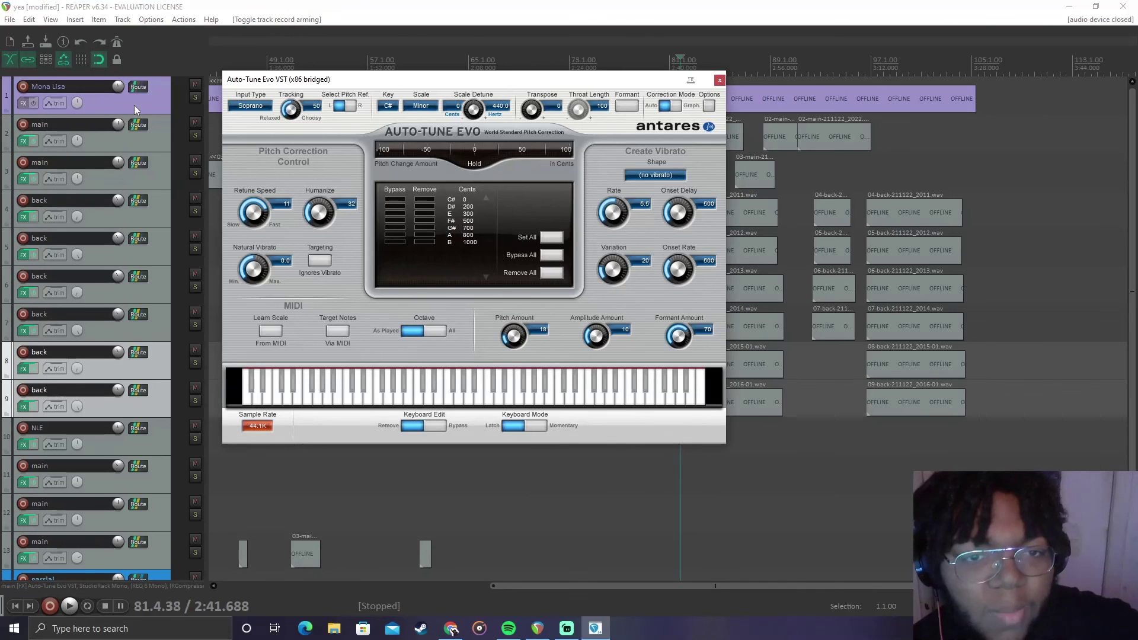
left_click(719, 80)
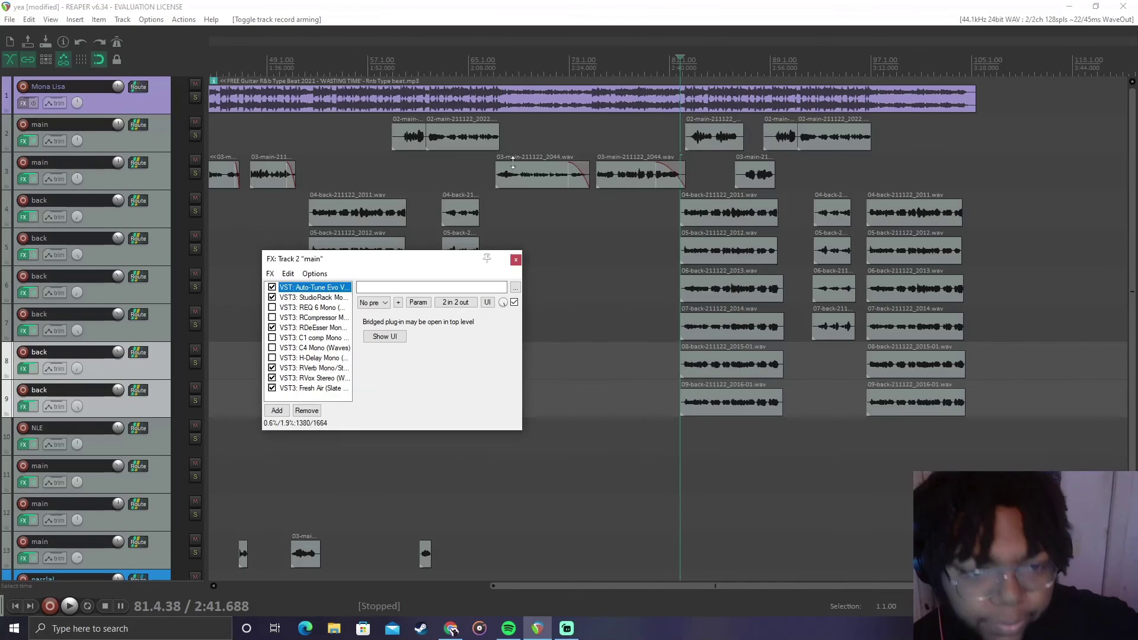
left_click(316, 388)
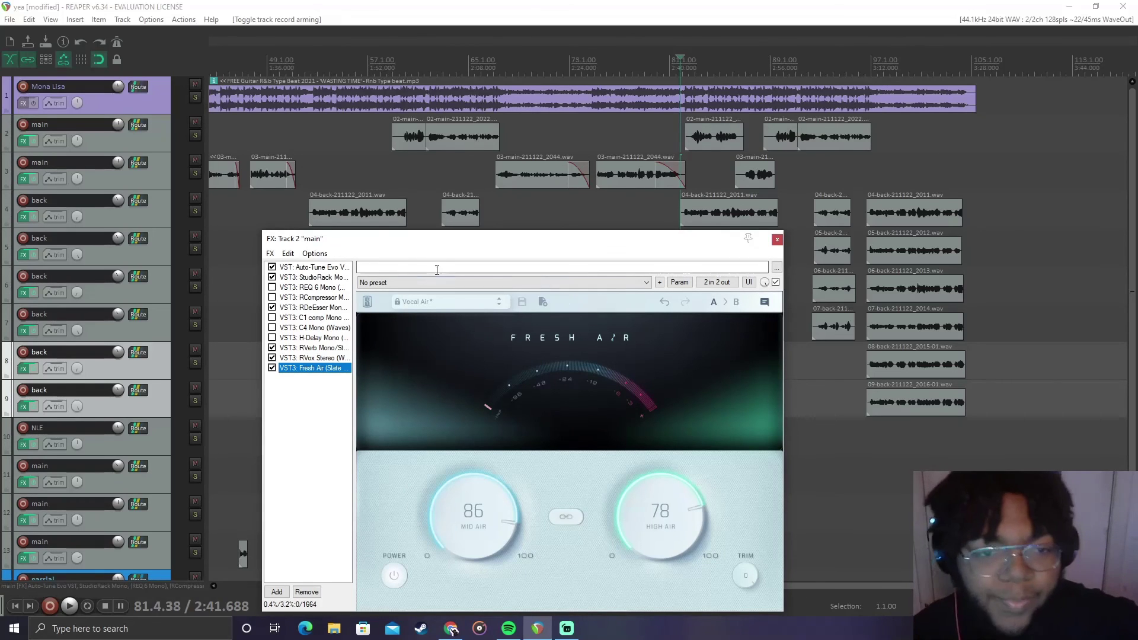
Review main track 2's active plugins in order: Auto-Tune Evo, StudioRack, RDeEsser, RVerb, RVox and Fresh Air
left_click(322, 267)
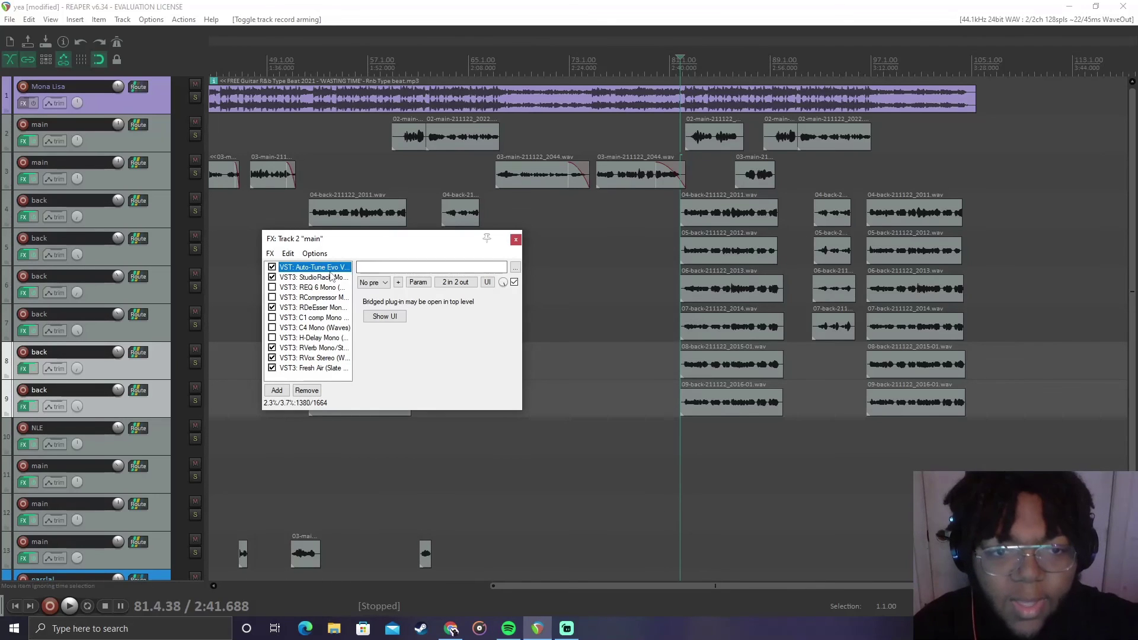
left_click(338, 277)
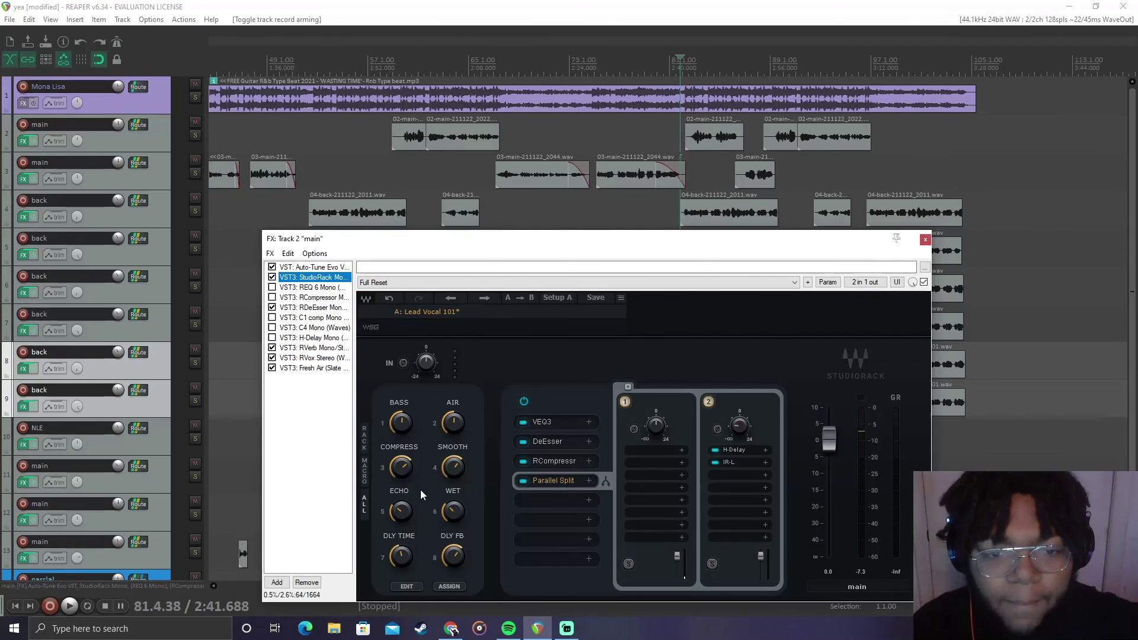
left_click(313, 308)
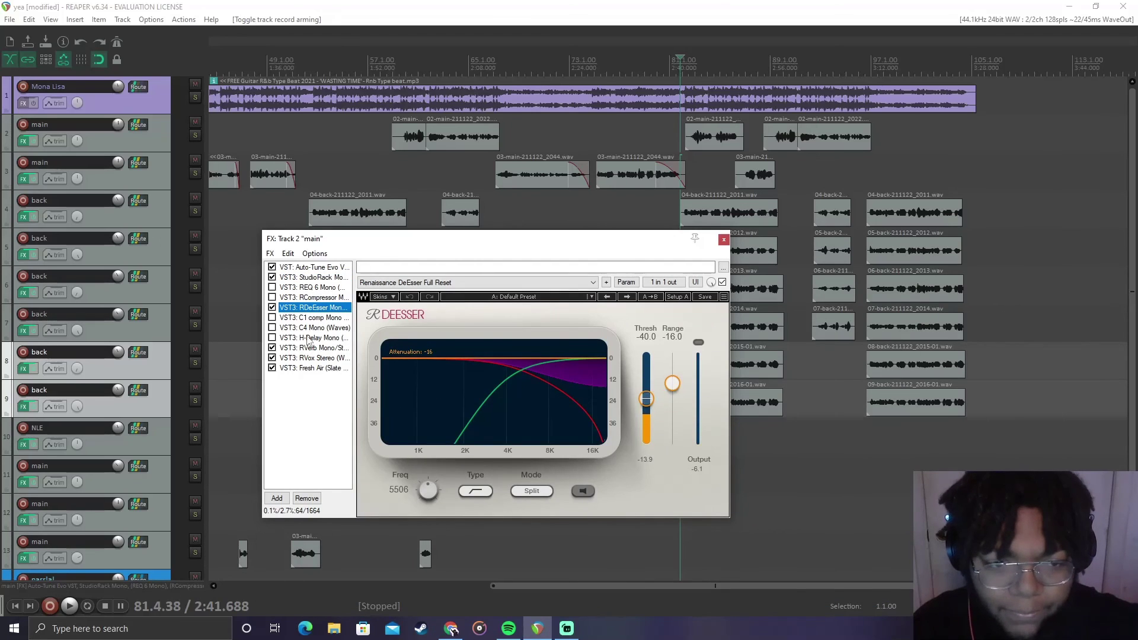
left_click(308, 348)
left_click(303, 358)
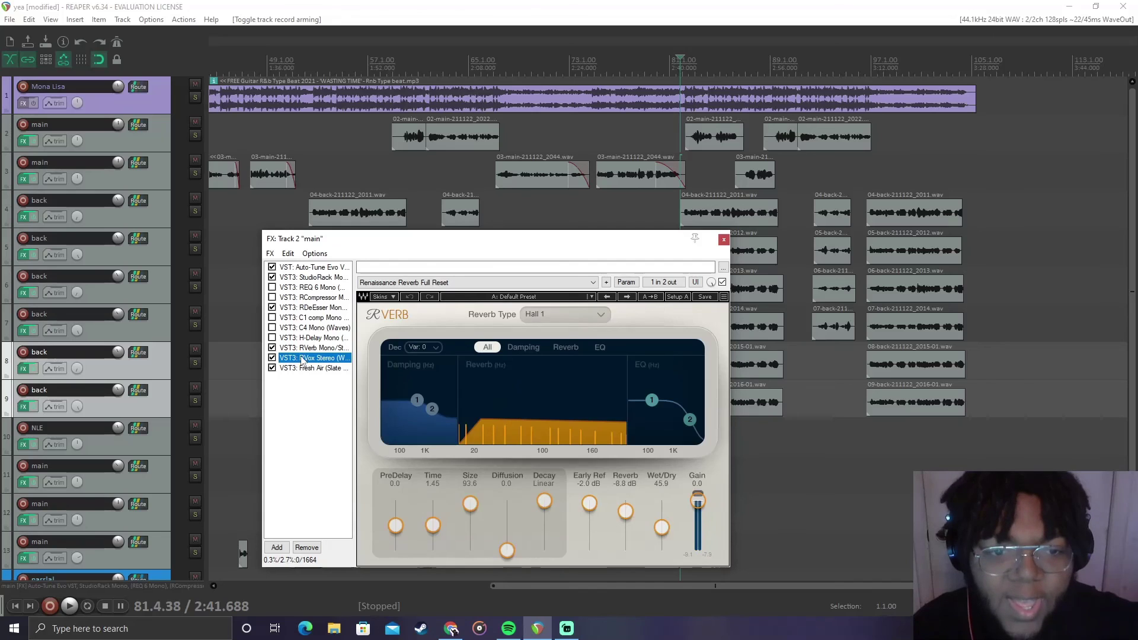
left_click(296, 368)
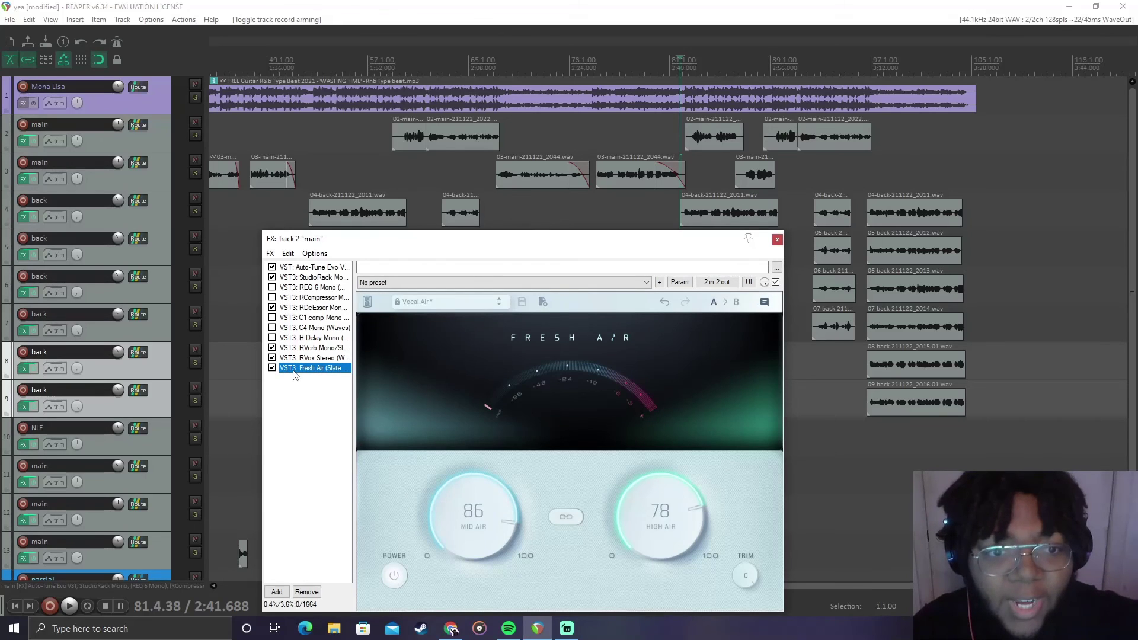